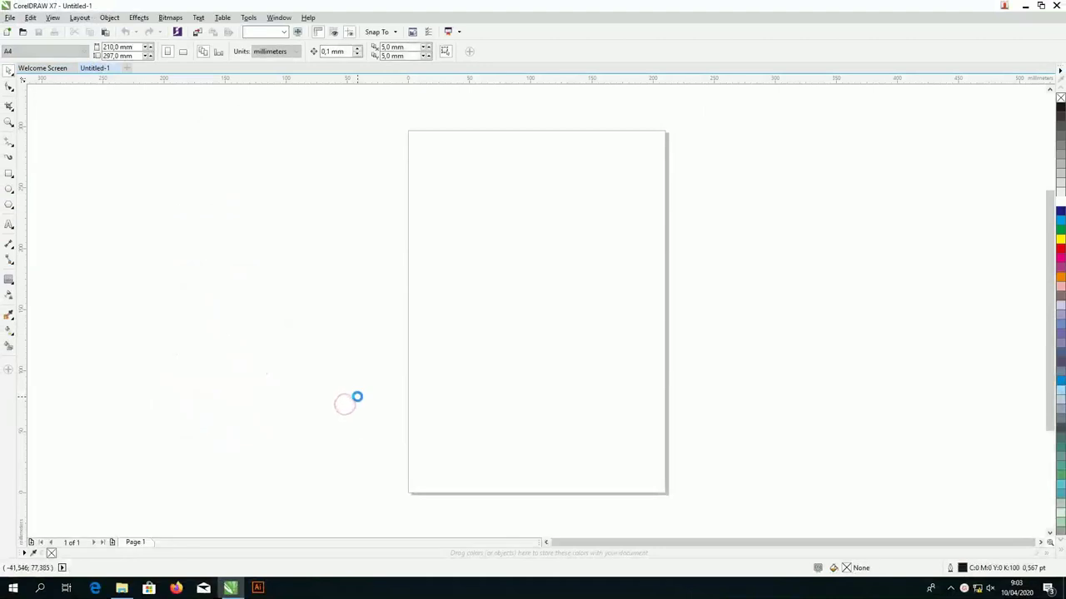
Create a page-sized 210 × 297 mm rectangle on the A4 page and deselect it
double_click(8, 175)
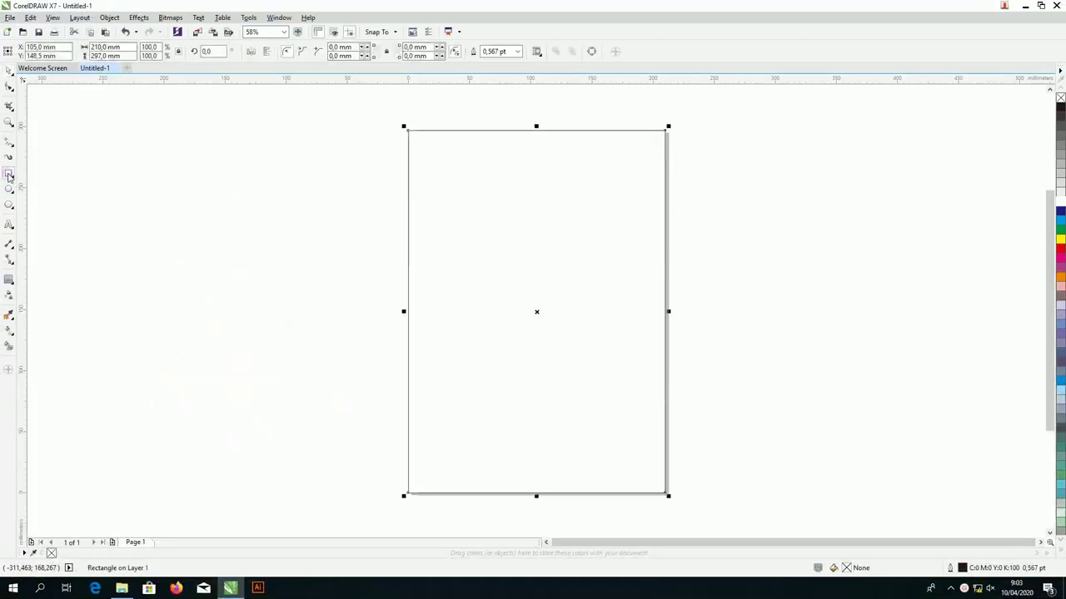
click(264, 160)
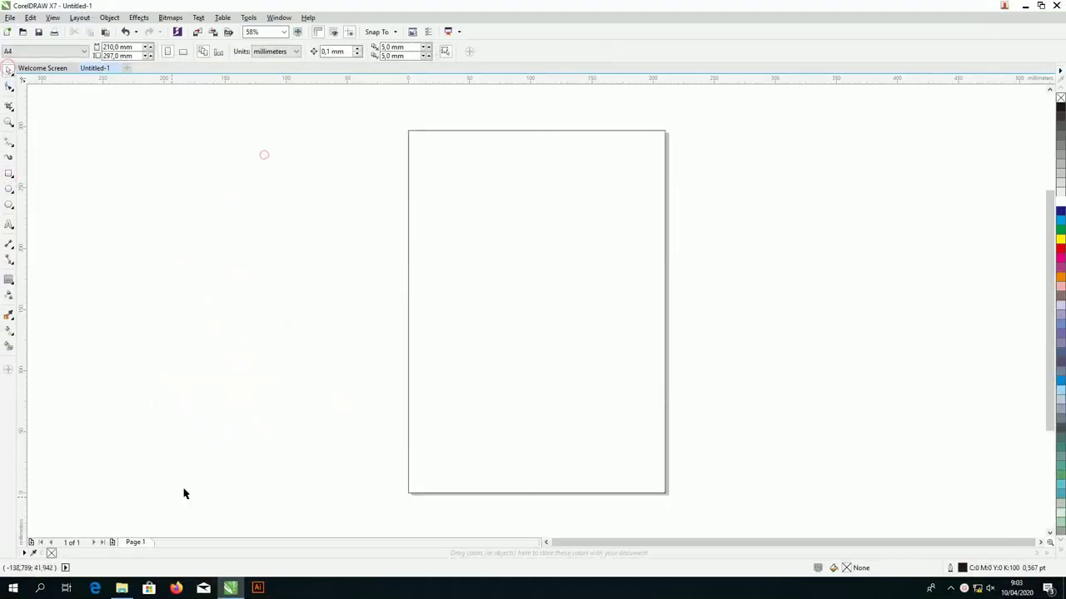
Import the images 01_Color Pallete, 02_Icon Mesjid and 03_Pattern from the 08_Sertifikat Ramadhan_CDR folder into the drawing
click(121, 588)
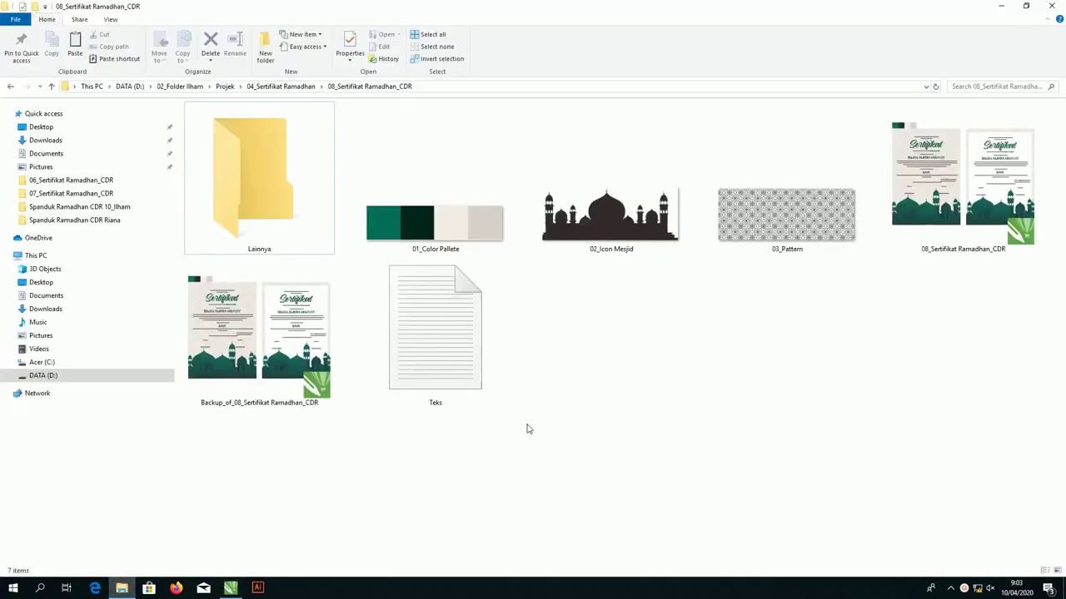
click(451, 232)
ctrl+click(616, 233)
ctrl+click(739, 226)
drag(739, 226, 642, 243)
drag(736, 231, 736, 233)
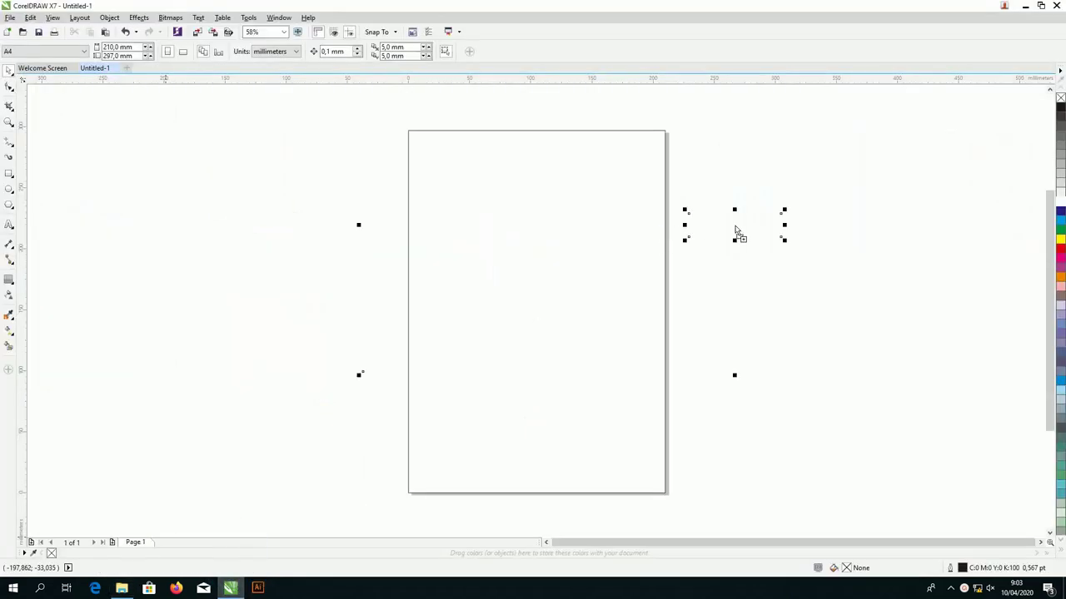
Scale the pattern image to about 50%, shrink the mosque image, and place both beside the page with the mosque below the pattern
scroll(363, 386, down, 3)
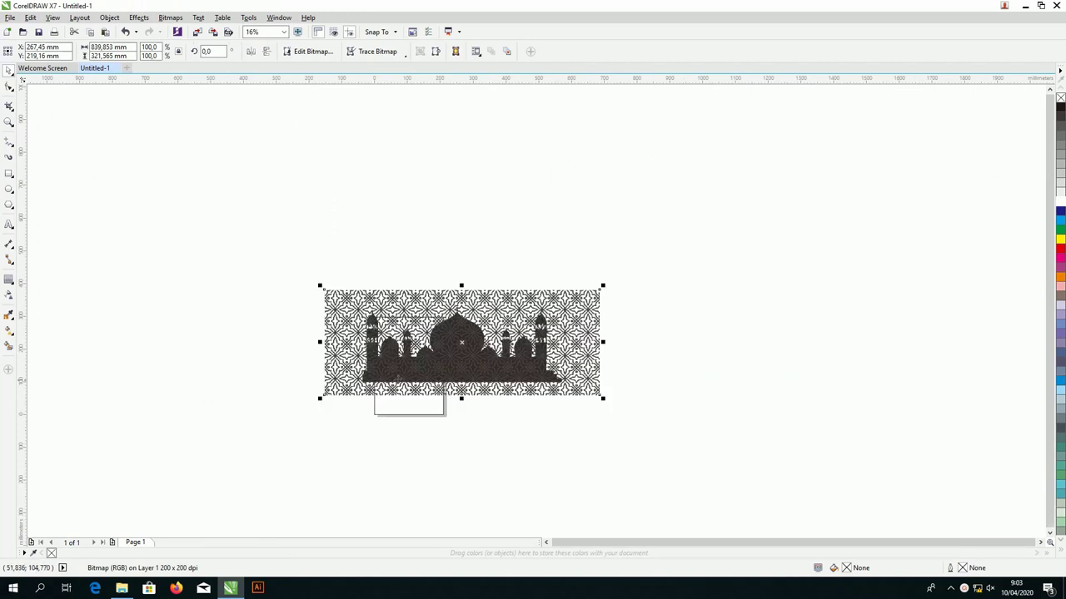
scroll(408, 379, up, 1)
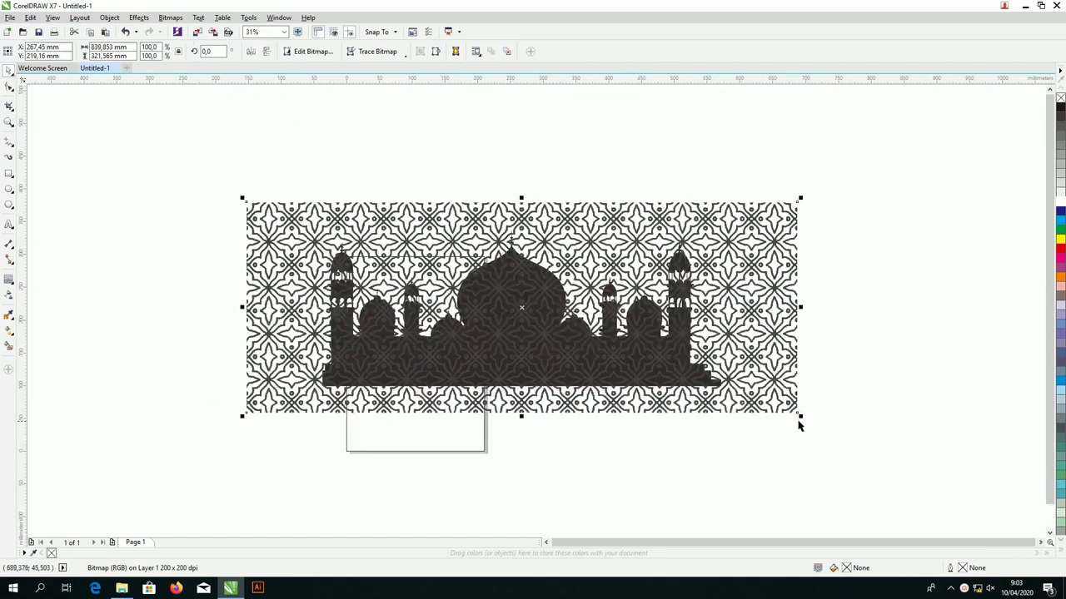
drag(801, 416, 659, 359)
drag(533, 306, 876, 239)
drag(628, 338, 390, 372)
drag(476, 423, 604, 344)
Move the colour palette image onto the page's upper-left corner so it sits just above the page edge
scroll(510, 301, up, 2)
scroll(590, 375, down, 2)
drag(781, 329, 255, 248)
scroll(560, 363, up, 2)
click(562, 362)
click(392, 209)
scroll(485, 283, down, 4)
scroll(483, 297, up, 4)
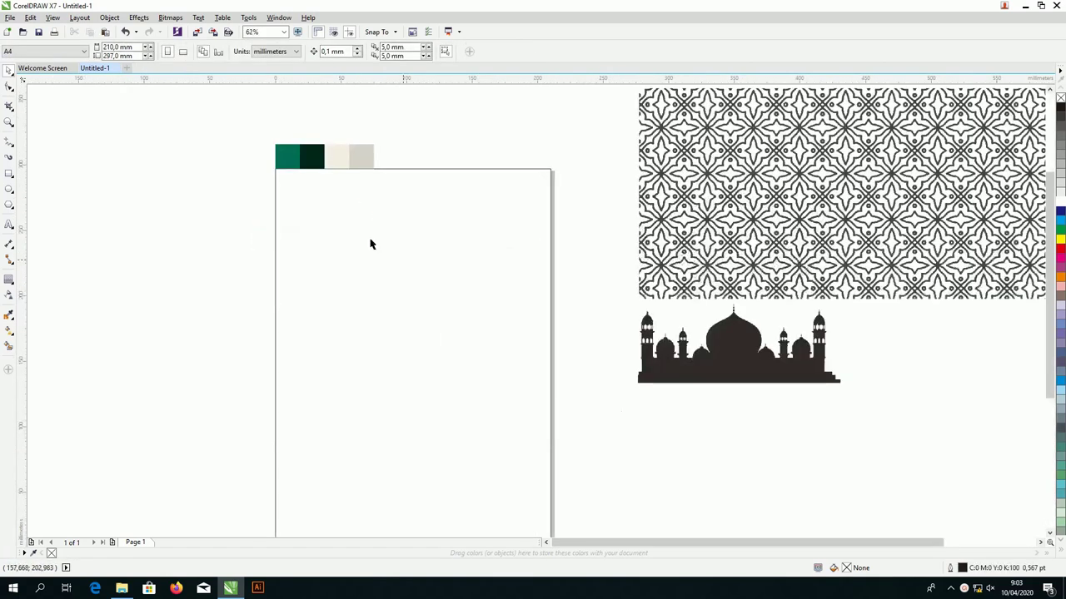
Fill the page rectangle with the cream colour sampled from the third swatch of the palette image
scroll(303, 172, up, 2)
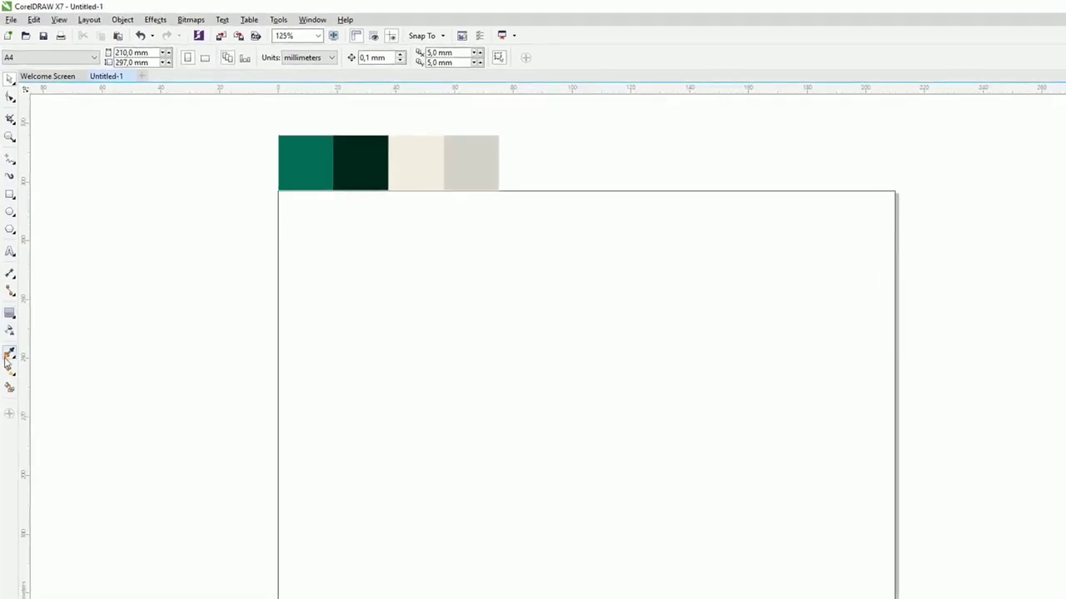
click(11, 353)
click(428, 174)
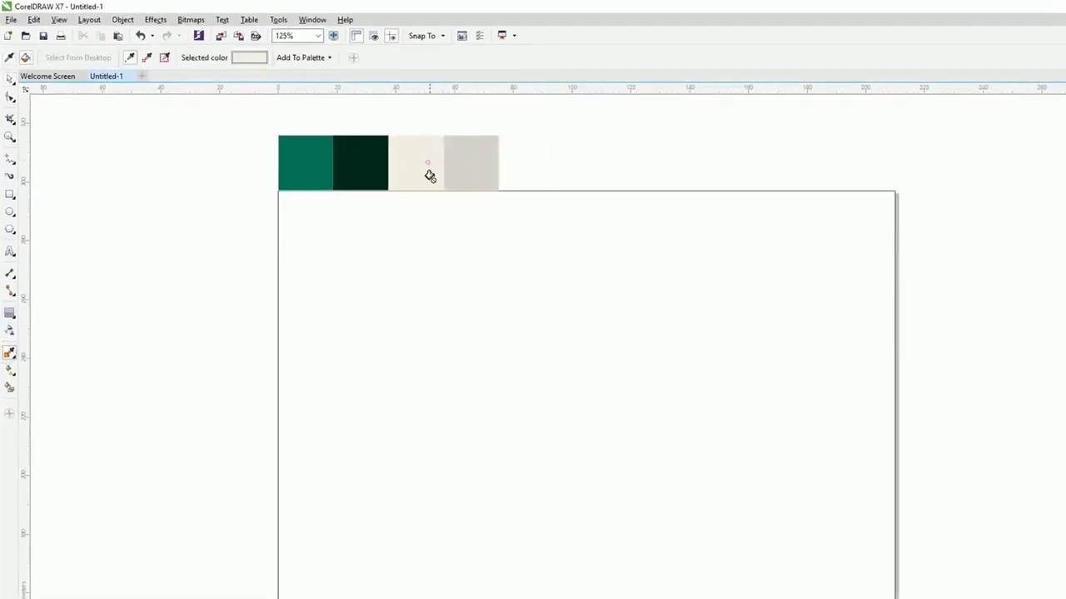
click(443, 234)
scroll(445, 233, down, 4)
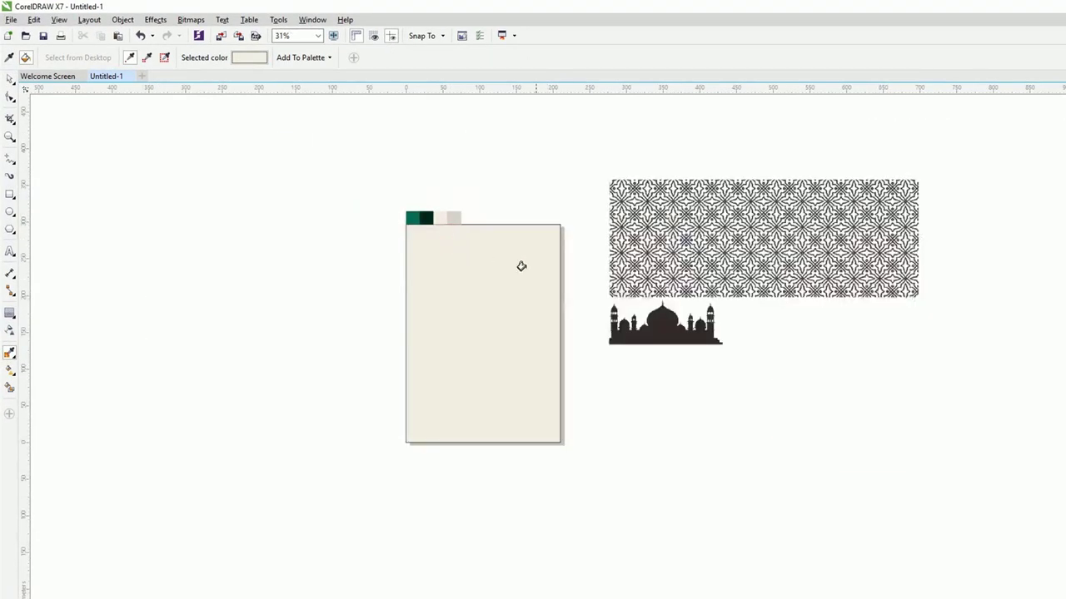
Move the pattern bitmap to the empty area on the left side of the page
click(12, 80)
click(10, 80)
drag(833, 211, 349, 279)
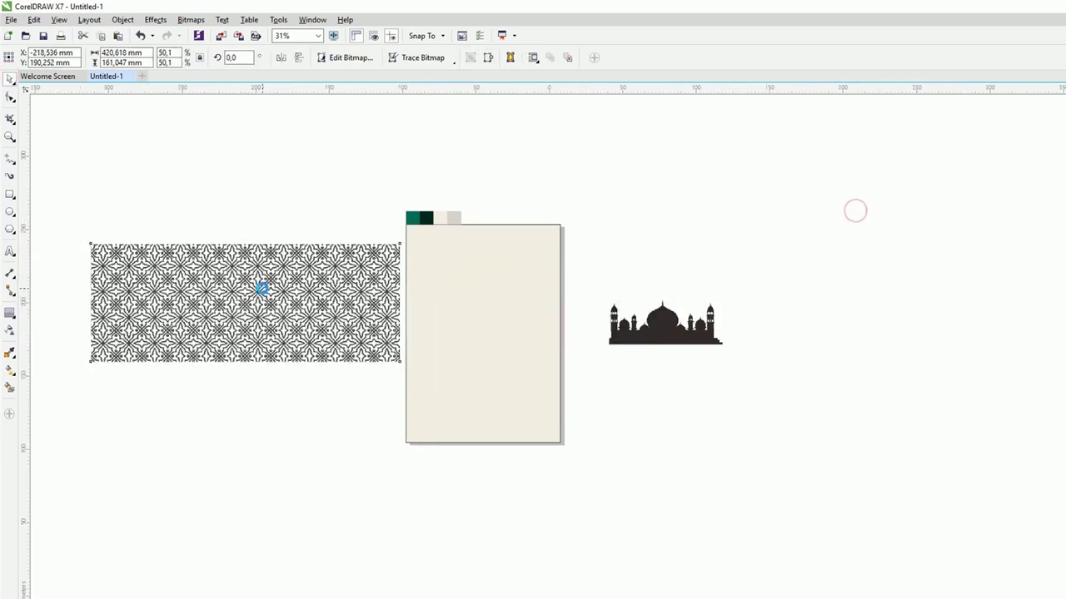
Trace the pattern bitmap with Outline Trace, Detailed Logo, reducing the bitmap and removing the background by a specified colour
scroll(264, 290, up, 4)
scroll(217, 250, down, 2)
click(447, 64)
mouse_move(447, 100)
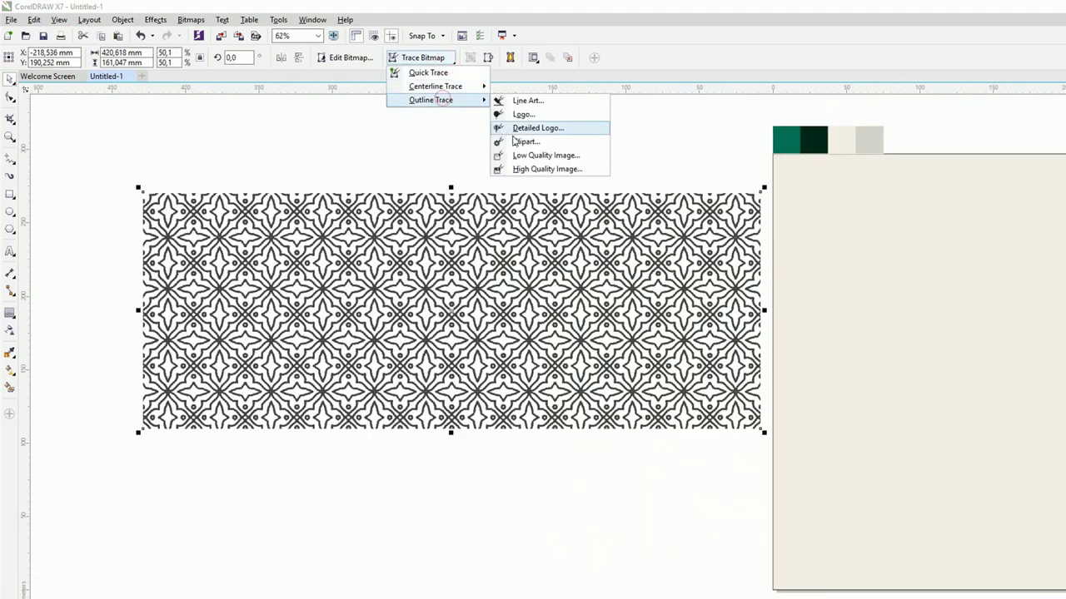
click(520, 129)
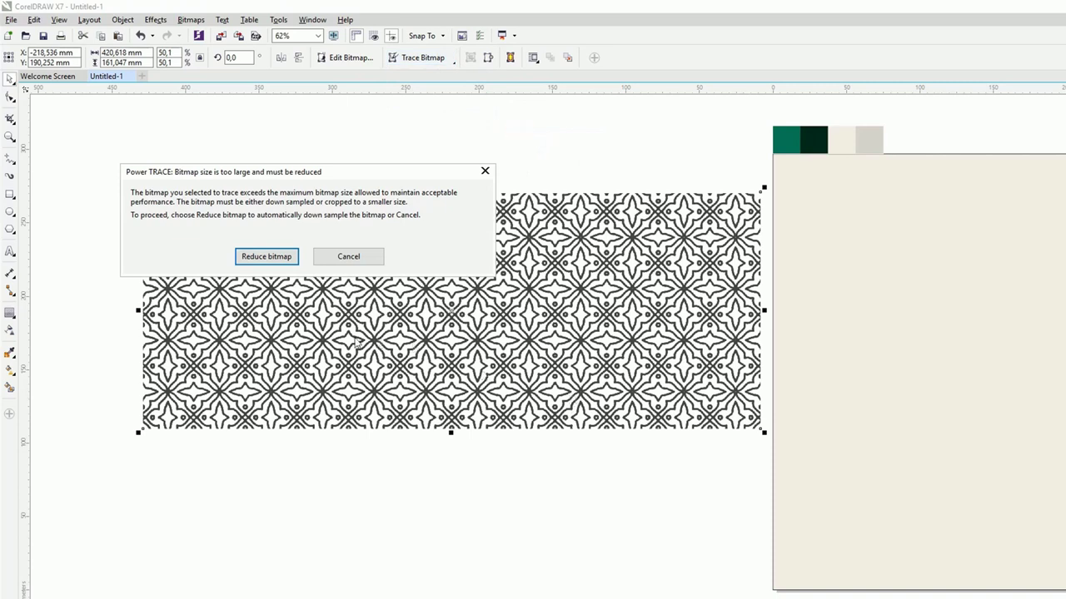
click(287, 258)
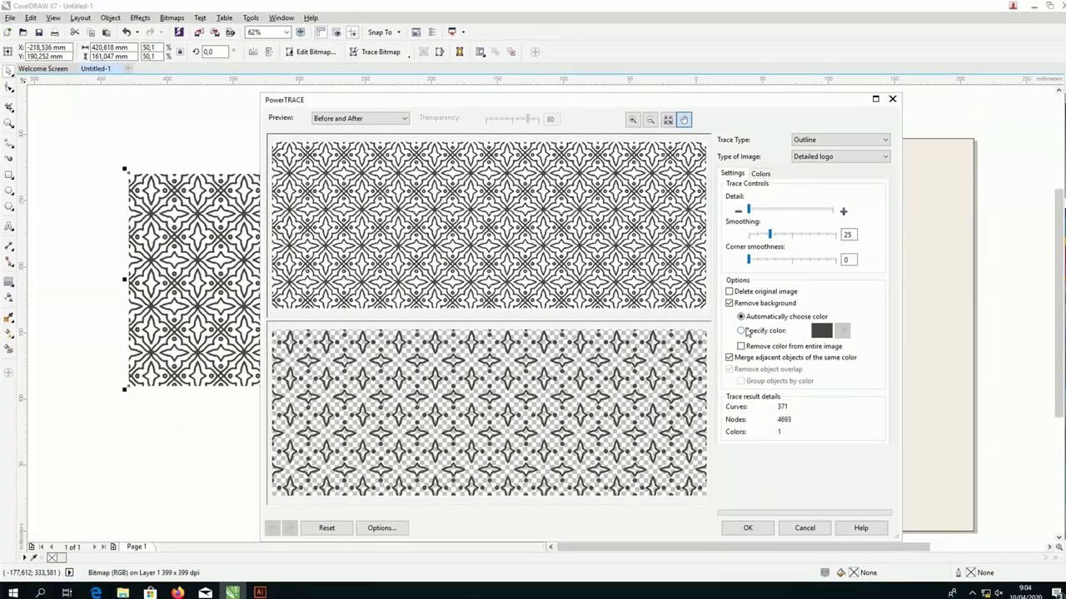
click(823, 368)
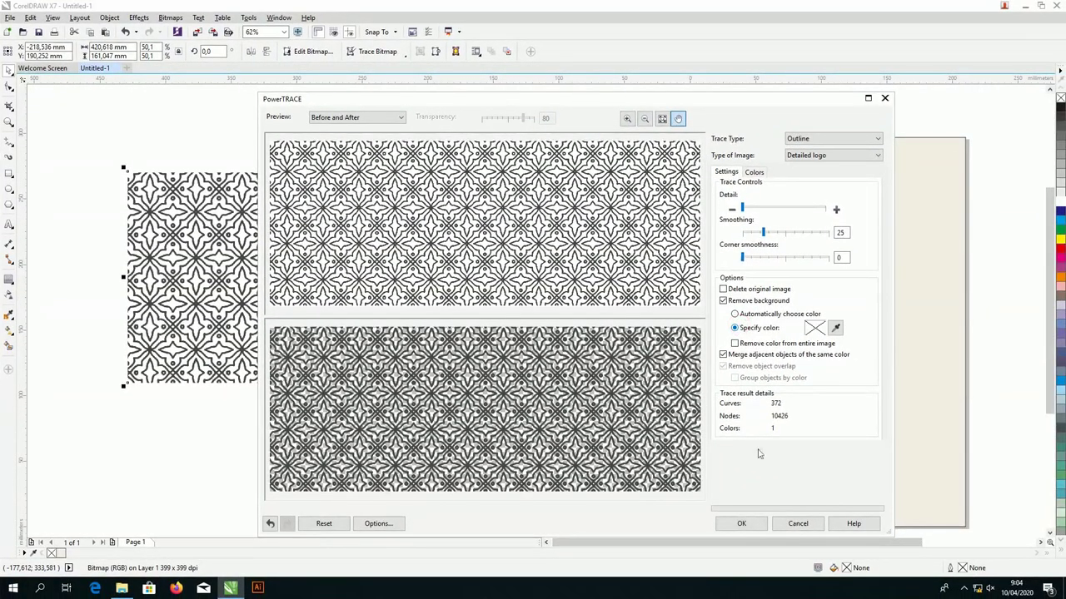
click(740, 523)
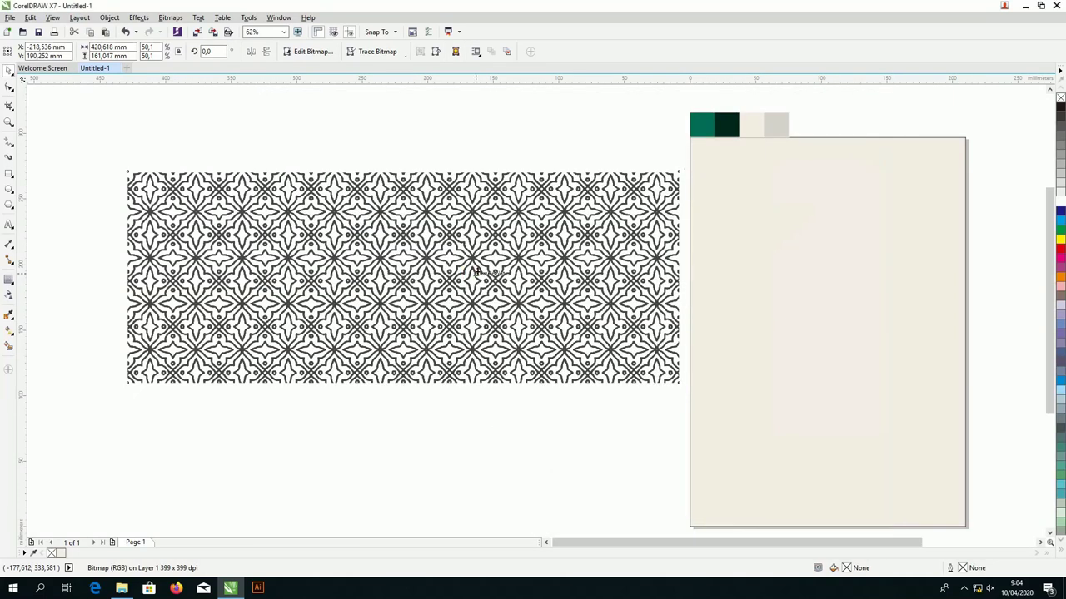
Move the traced pattern down off the original and delete the original pattern bitmap
scroll(474, 278, down, 2)
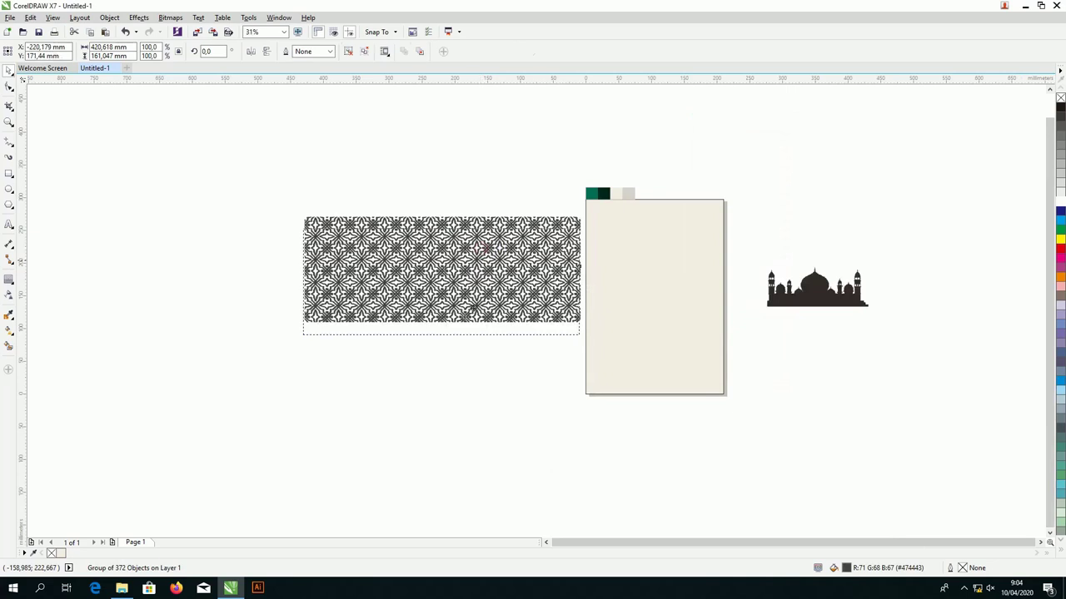
drag(474, 307, 471, 360)
click(482, 250)
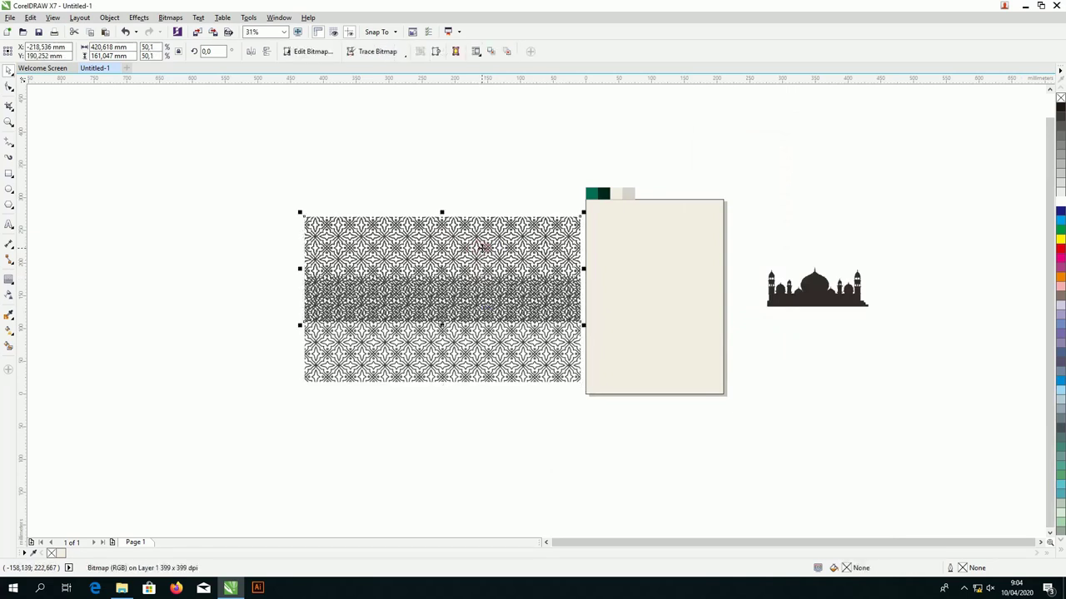
key(Delete)
Sample the light grey swatch of the palette image and apply it to the traced pattern's main lattice curve
scroll(469, 308, up, 6)
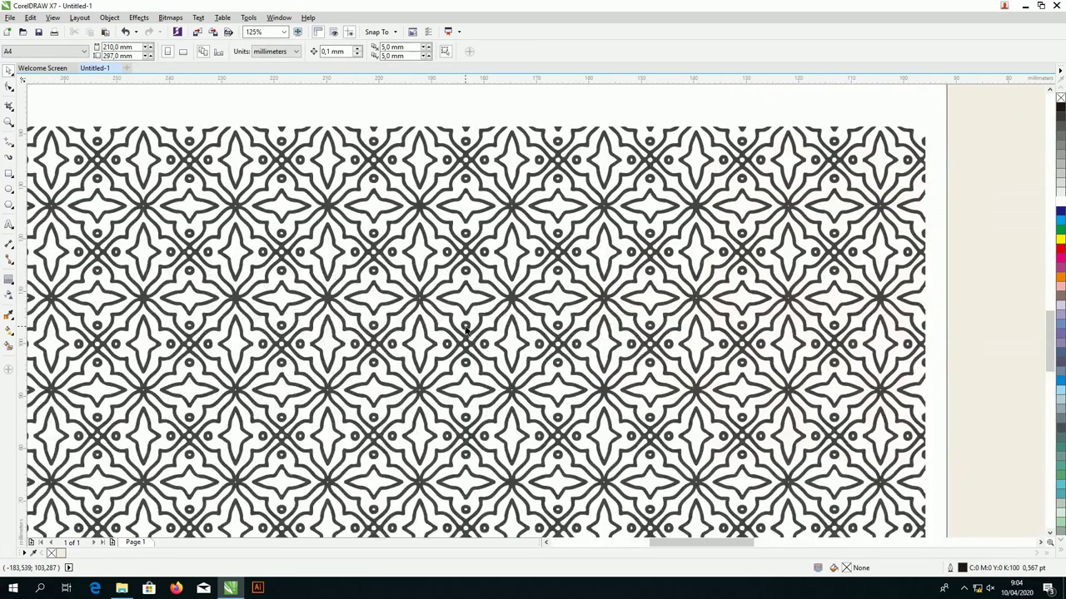
scroll(466, 330, up, 8)
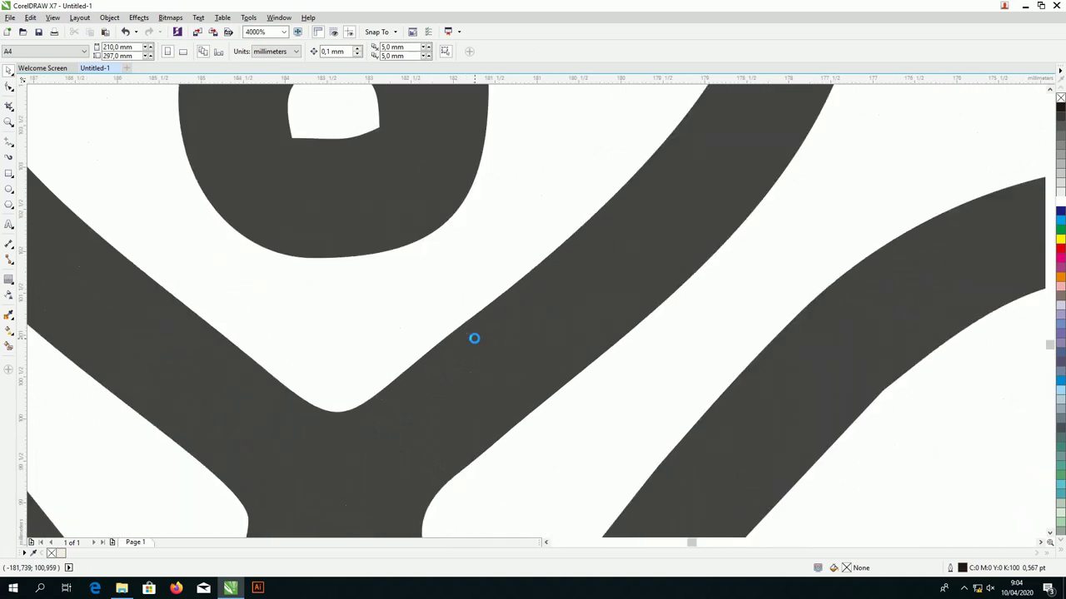
scroll(474, 338, down, 14)
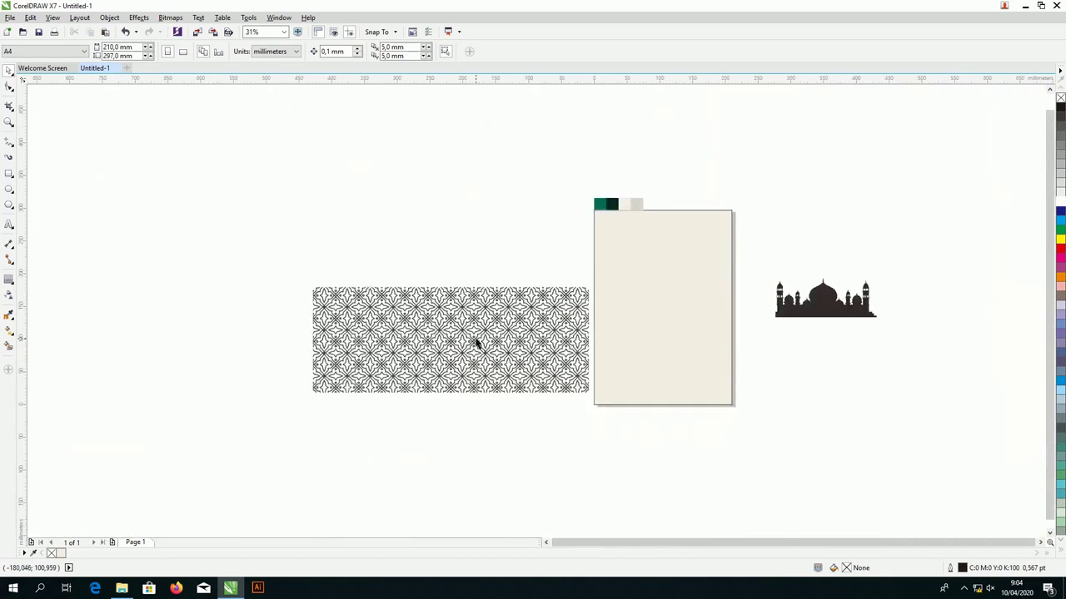
click(475, 342)
scroll(541, 304, up, 2)
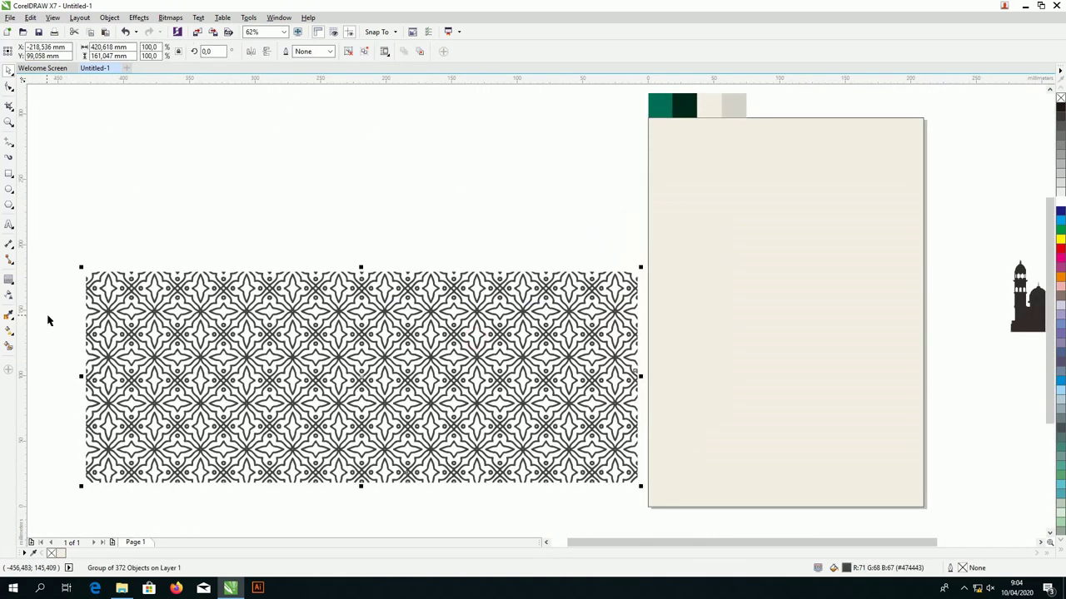
click(8, 315)
click(736, 108)
scroll(580, 275, up, 8)
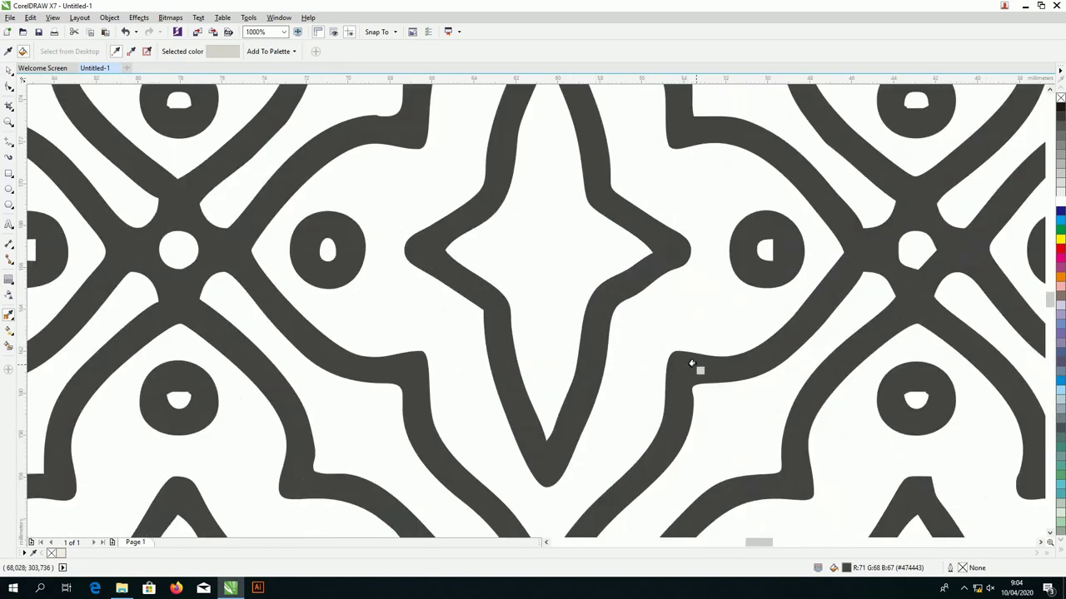
click(691, 364)
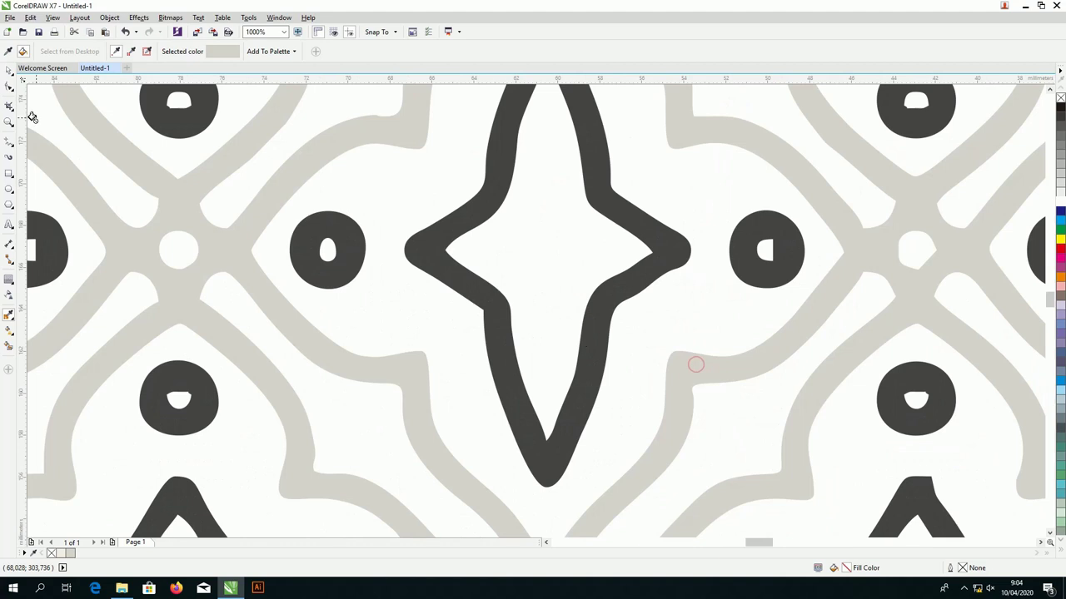
Fill the entire selected pattern group with the sampled light grey
click(15, 75)
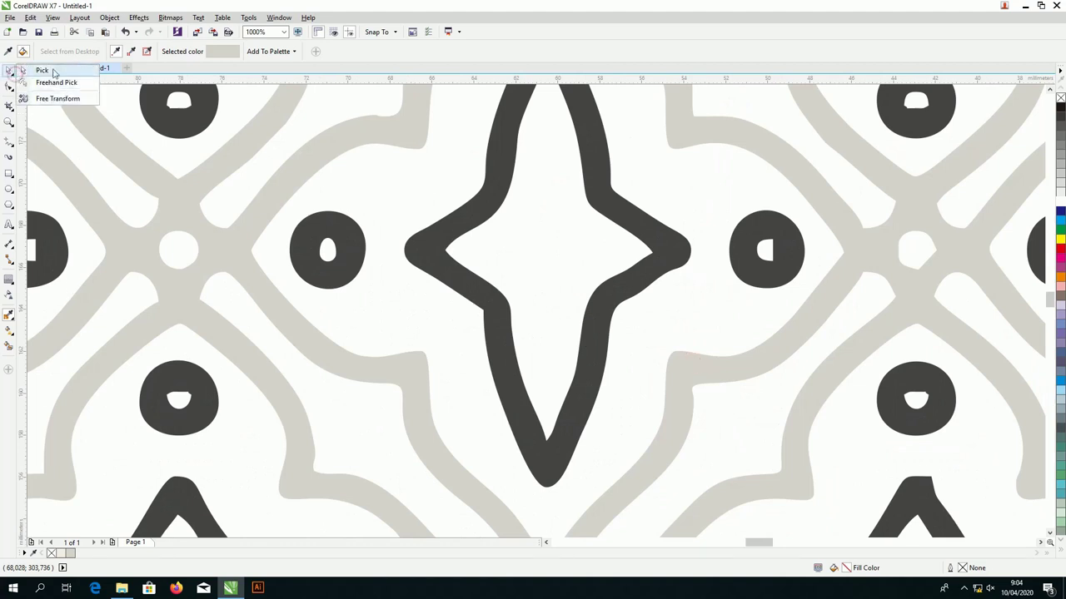
click(50, 71)
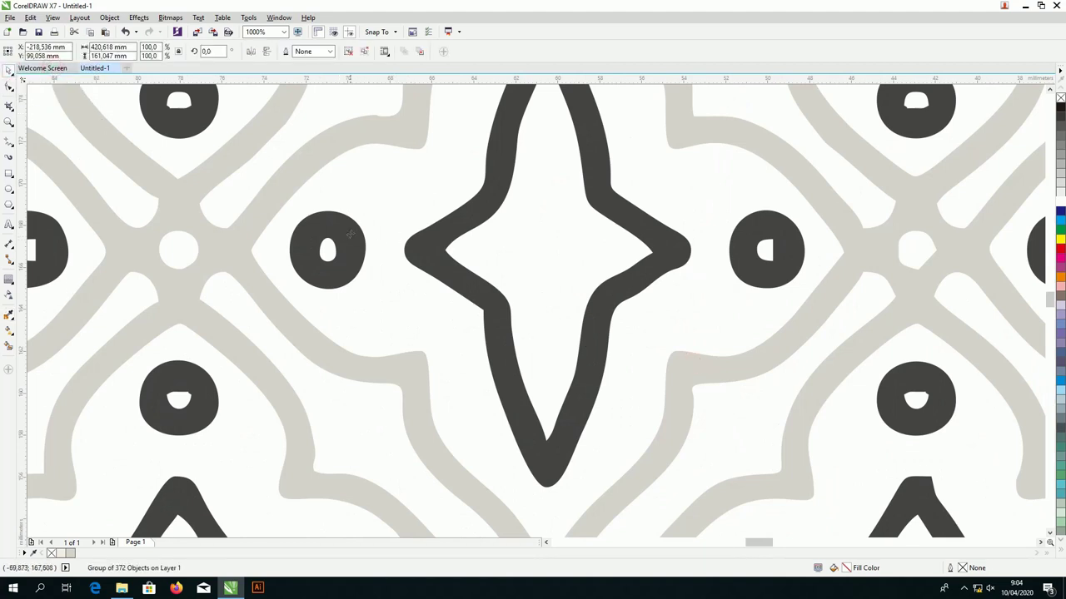
click(71, 554)
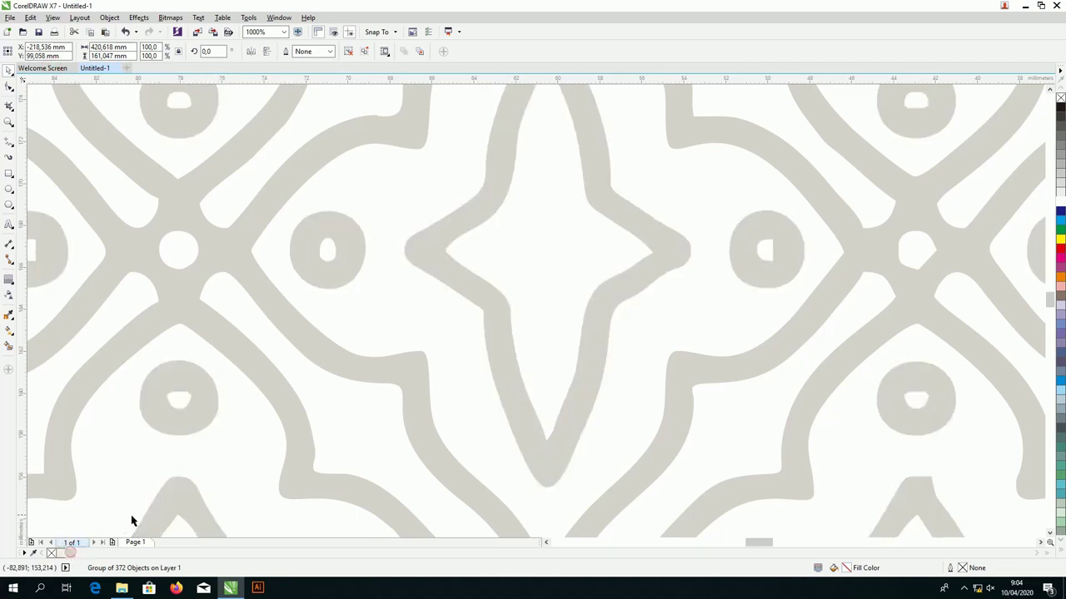
Rotate the pattern group by 90 degrees
scroll(419, 305, down, 6)
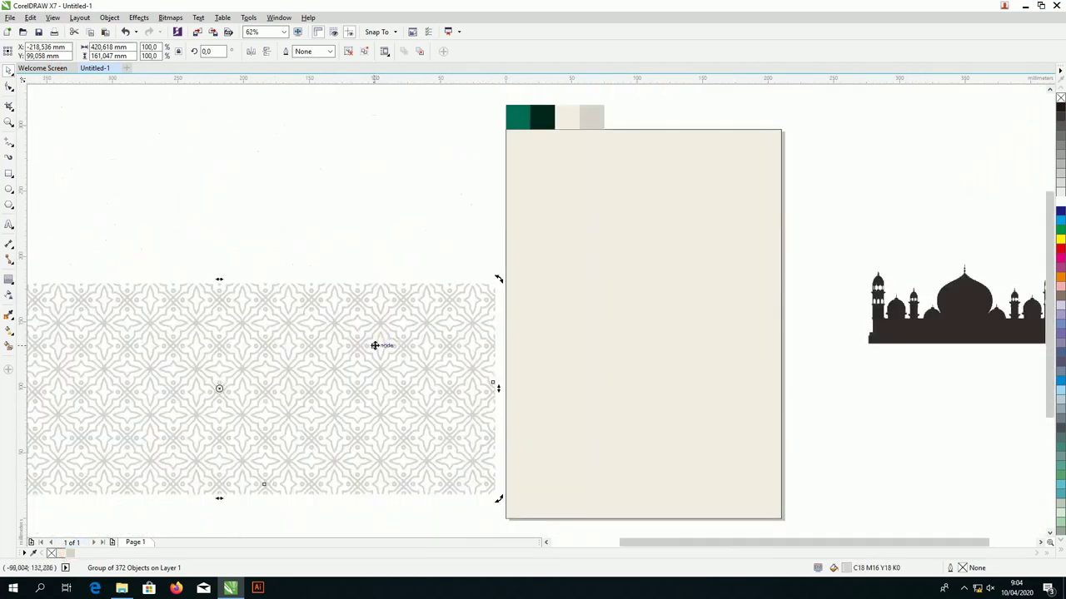
scroll(357, 341, down, 1)
scroll(338, 295, up, 1)
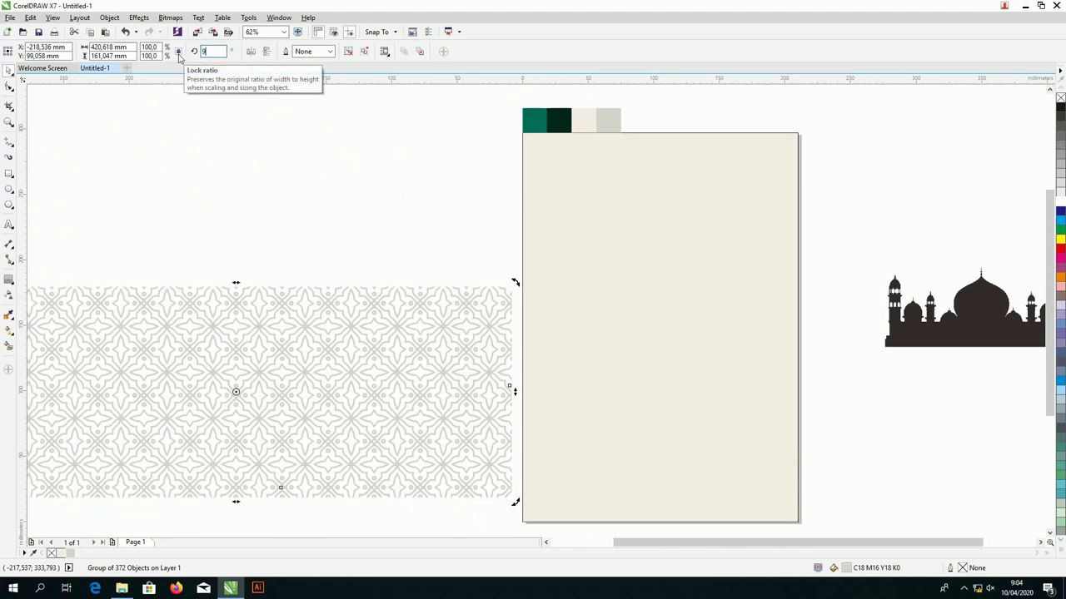
key(Return)
Center the pattern group on the page and enlarge it to about 151% so it covers the page
scroll(248, 200, down, 1)
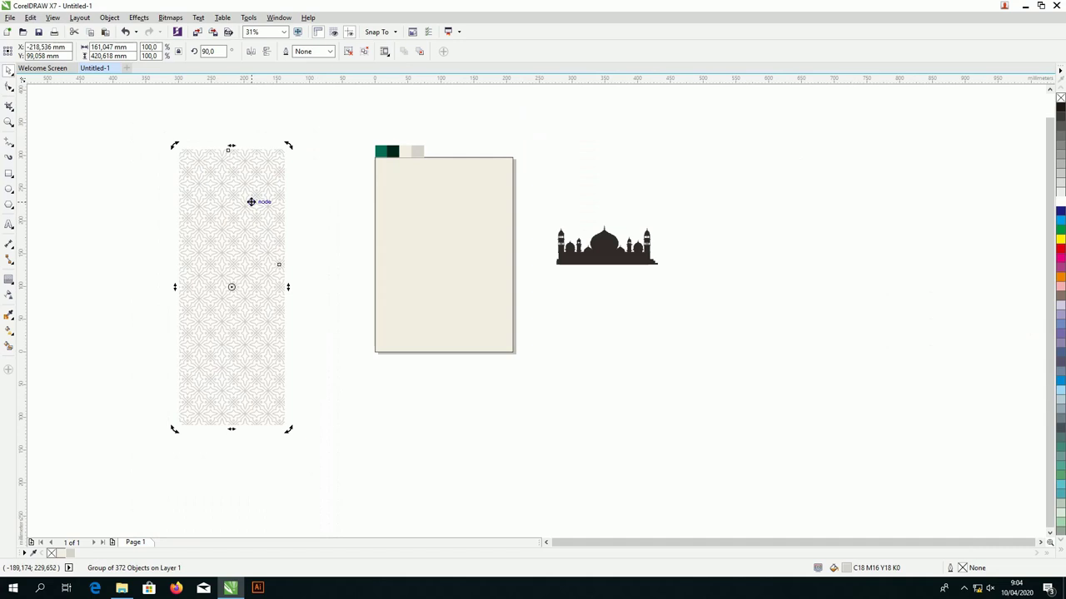
key(p)
scroll(467, 387, up, 1)
click(521, 362)
drag(527, 400, 648, 516)
scroll(566, 458, down, 1)
scroll(500, 186, up, 1)
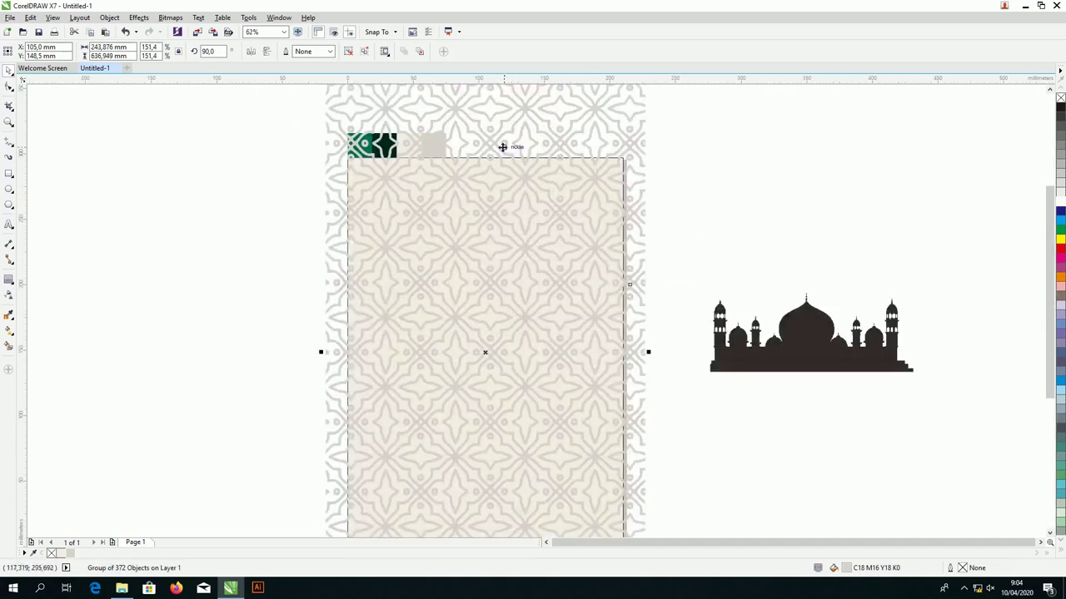
PowerClip the pattern group inside the cream page rectangle and deselect it
scroll(502, 147, up, 5)
right_click(516, 203)
click(534, 212)
click(531, 241)
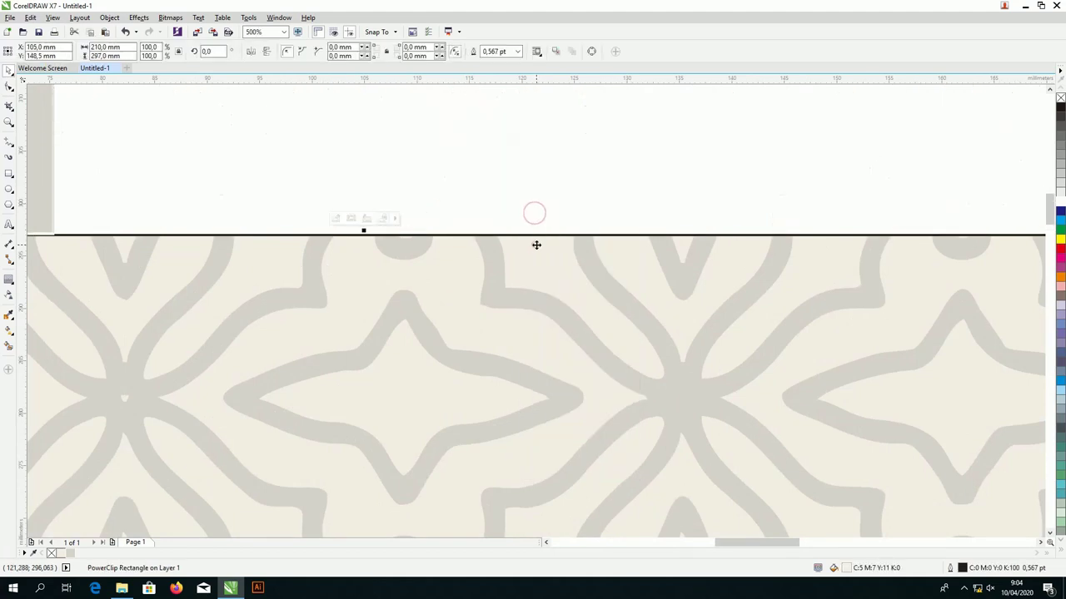
scroll(511, 226, down, 6)
click(521, 179)
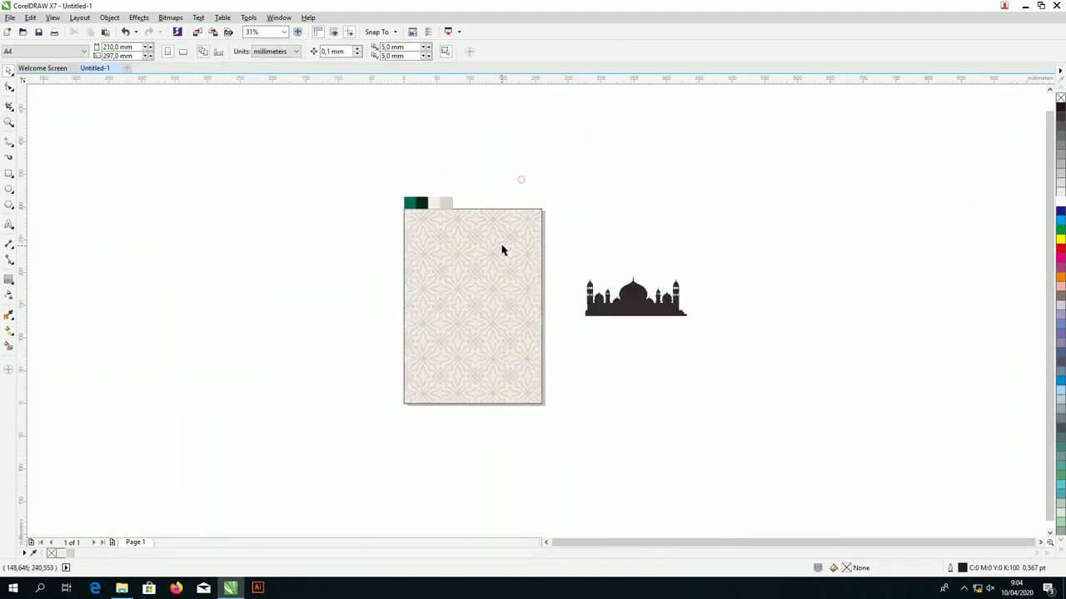
scroll(502, 250, up, 1)
scroll(502, 249, down, 1)
scroll(525, 290, up, 1)
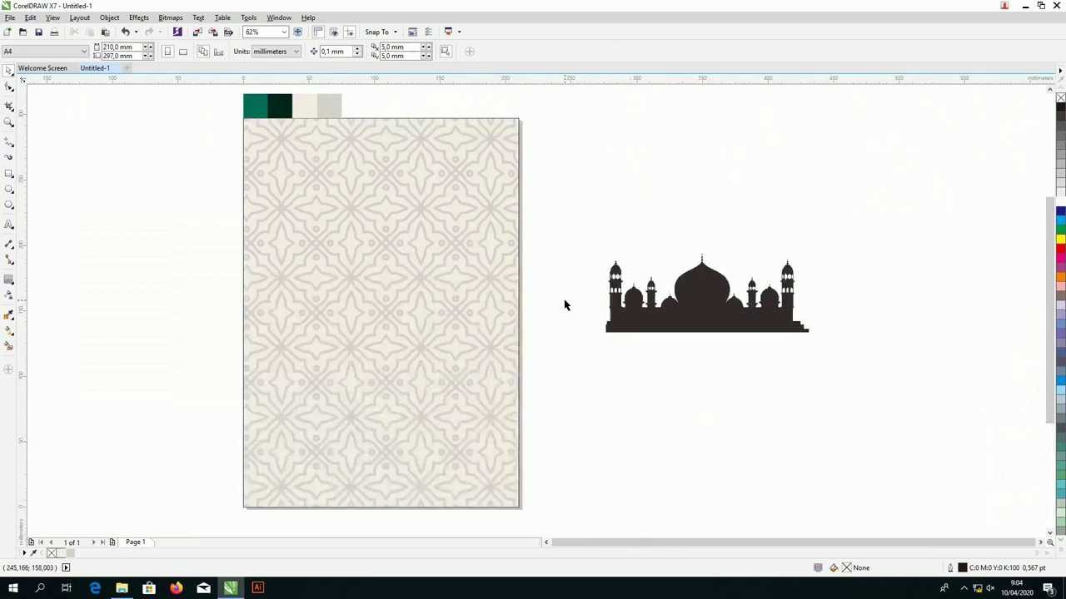
scroll(550, 306, down, 1)
scroll(516, 302, up, 1)
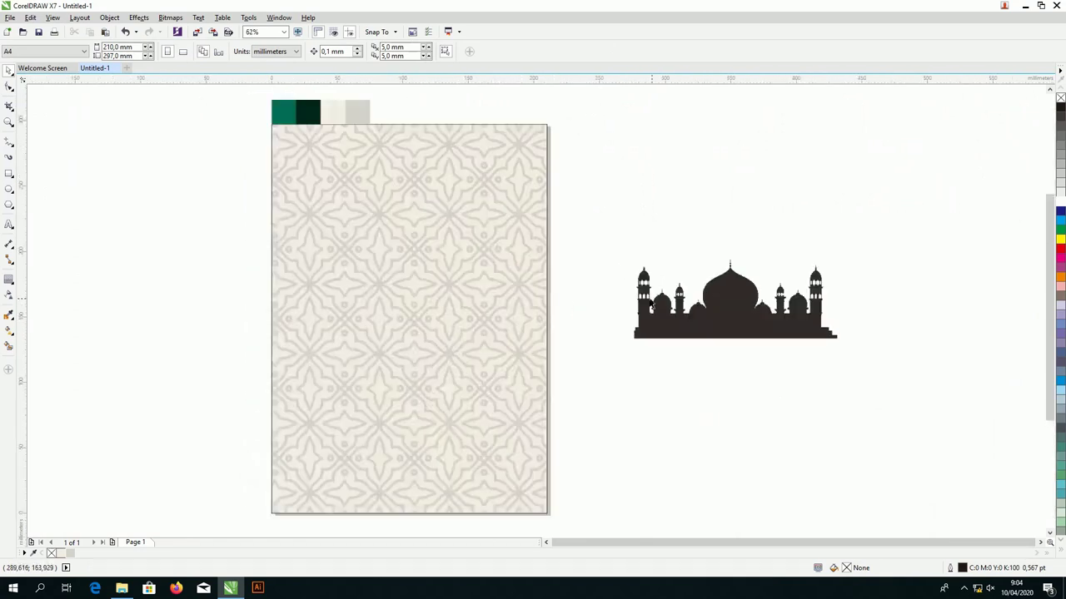
Trace the mosque bitmap as an outline with the Detailed Logo preset, removing the background with the Specify color option
click(659, 302)
scroll(661, 301, down, 1)
scroll(753, 310, up, 2)
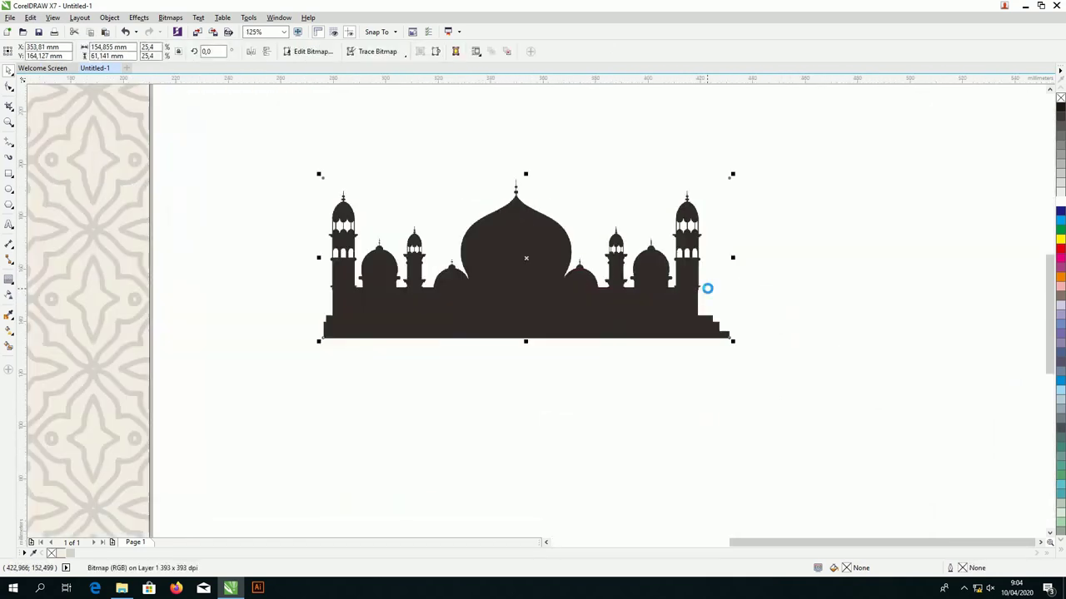
scroll(436, 248, up, 1)
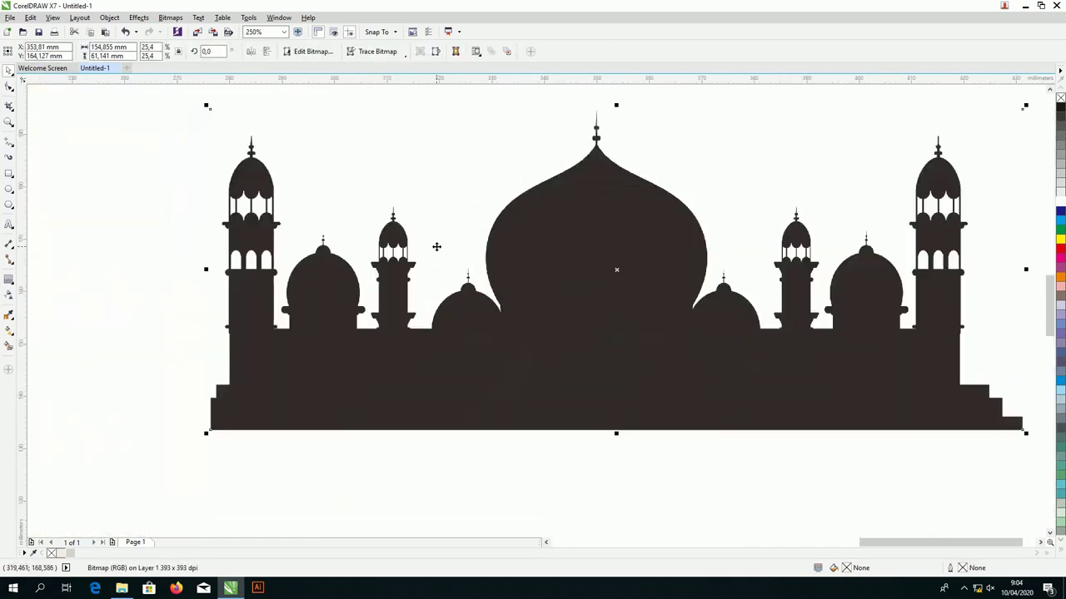
click(386, 52)
mouse_move(395, 91)
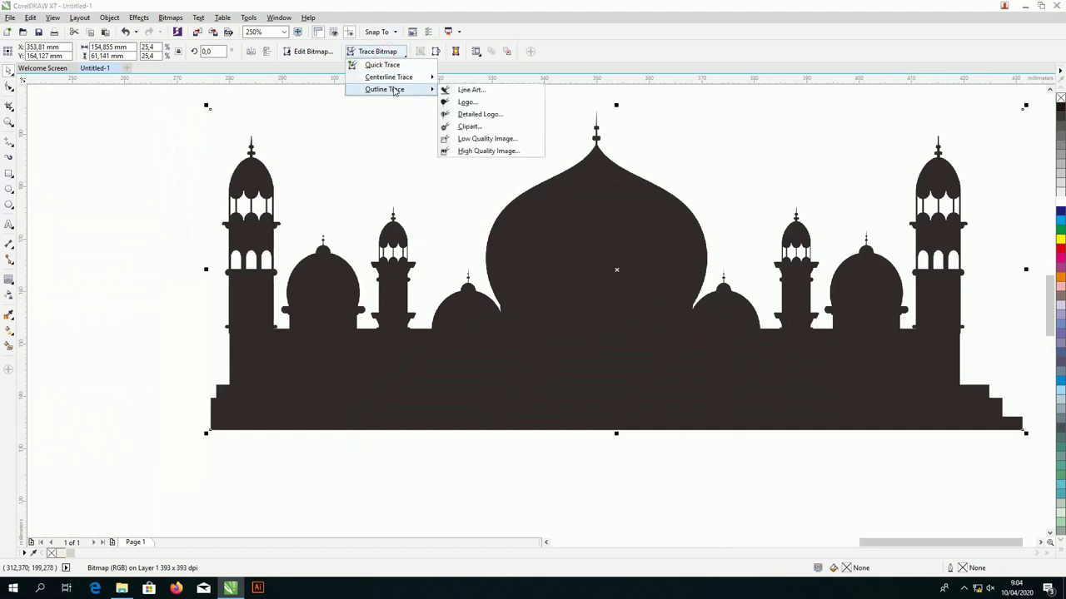
click(459, 115)
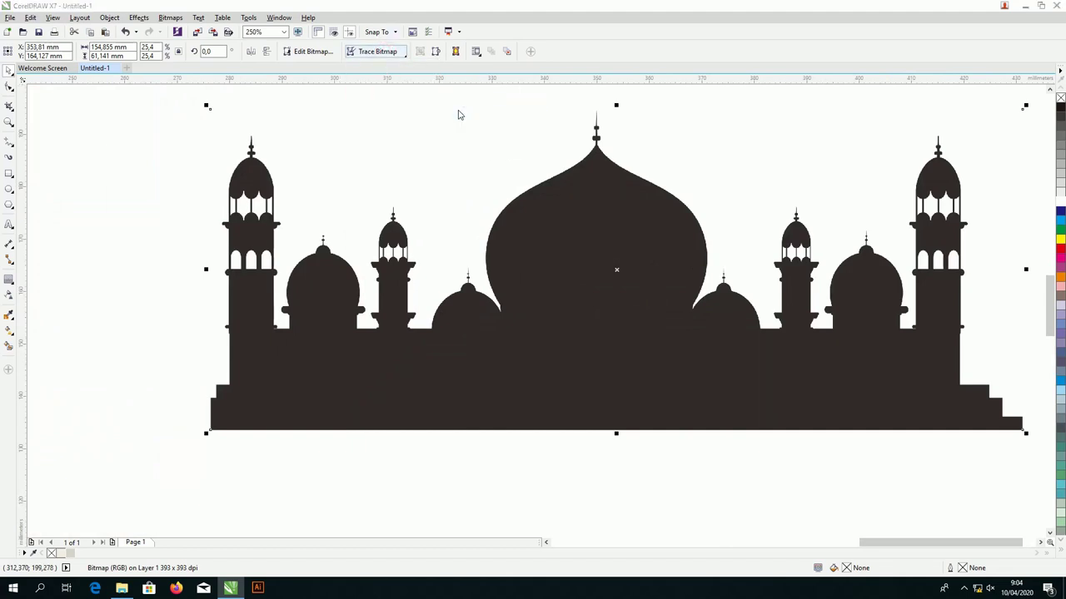
click(238, 229)
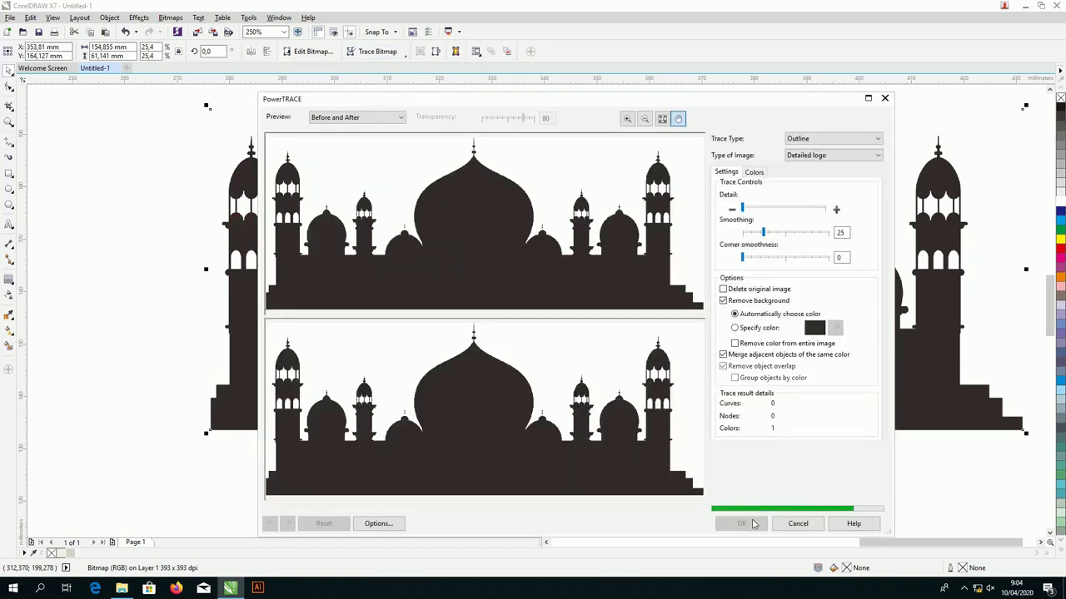
click(756, 331)
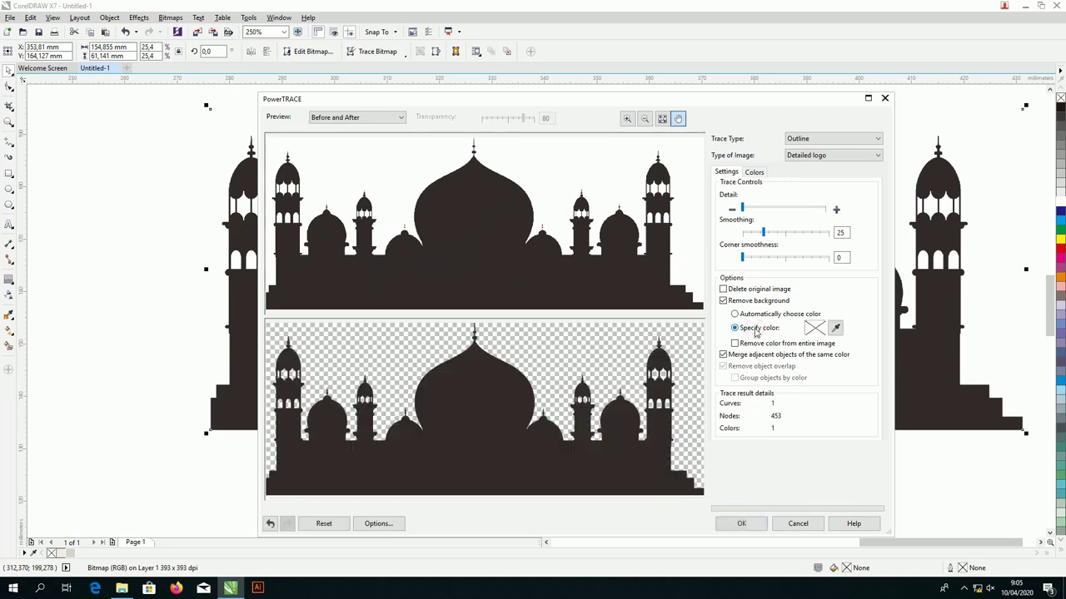
click(741, 524)
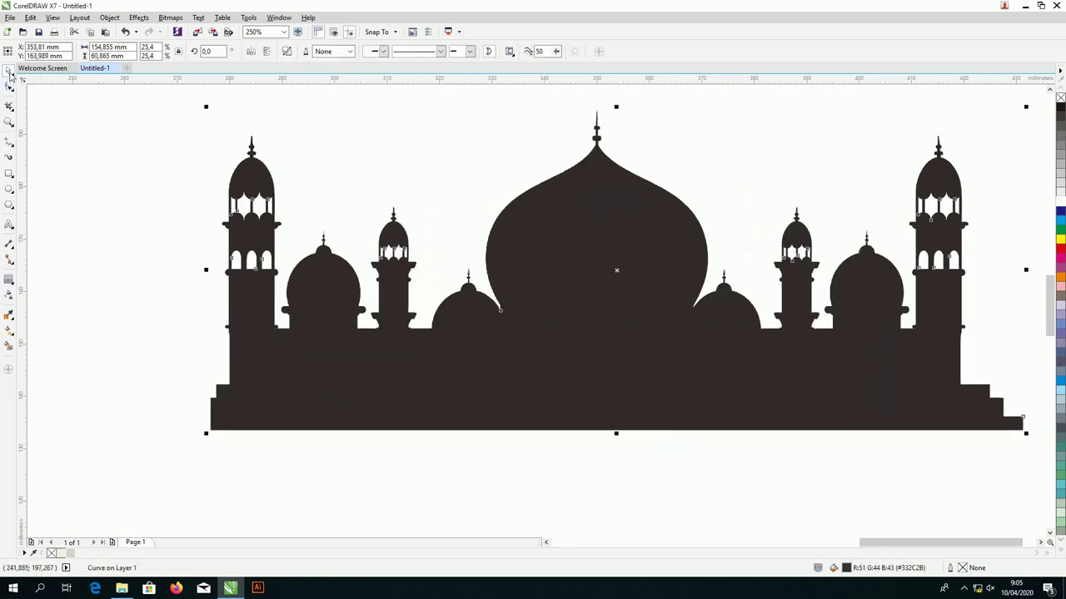
Move the traced mosque below the original bitmap and delete the original bitmap
scroll(416, 271, down, 3)
drag(491, 241, 496, 353)
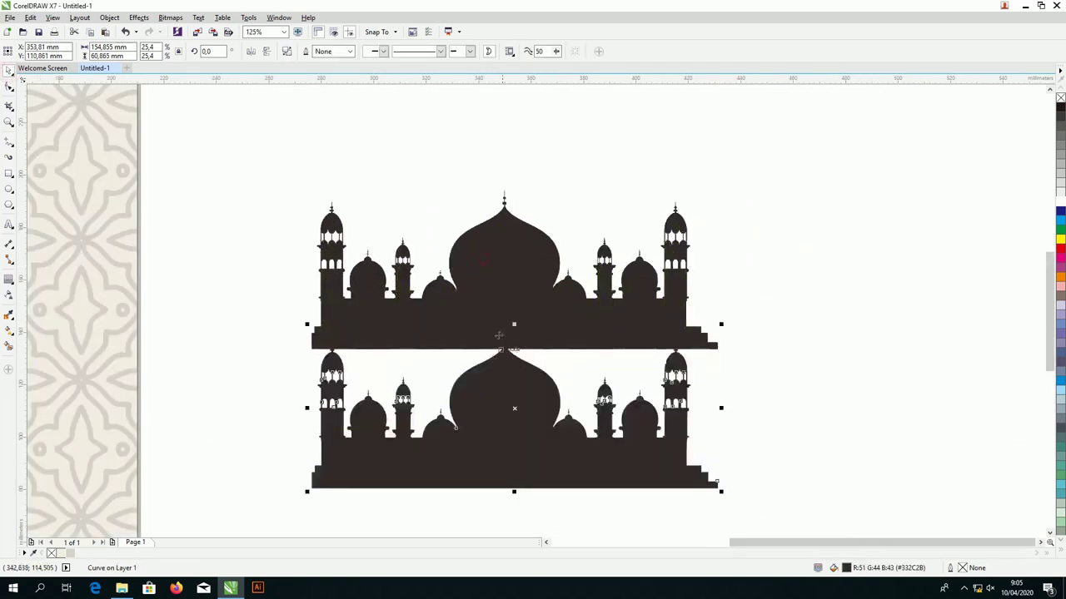
click(502, 316)
key(Delete)
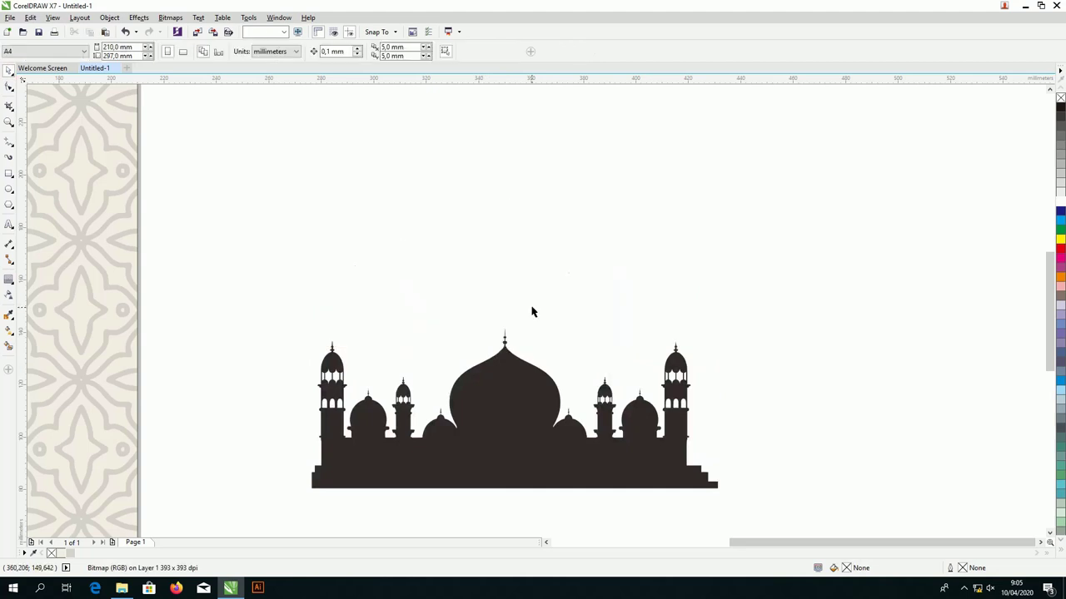
Draw a rectangle over the central dome and widen it to span both small side domes, about 62.7 mm wide
scroll(494, 449, up, 3)
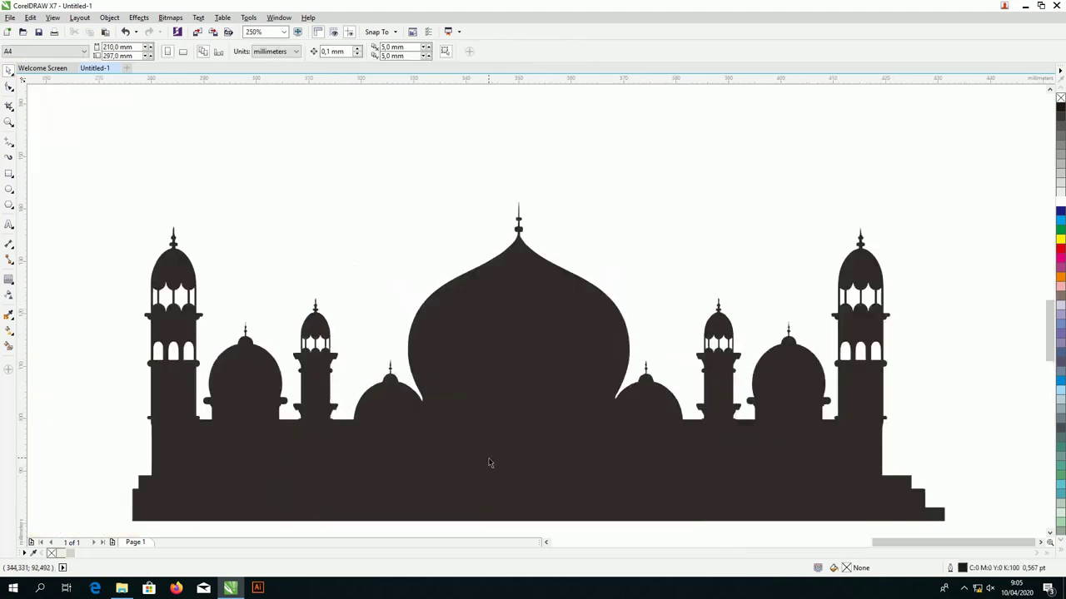
click(10, 174)
mouse_move(353, 420)
mouse_down()
mouse_move(613, 490)
mouse_move(708, 452)
mouse_move(673, 431)
mouse_move(684, 476)
mouse_move(654, 518)
mouse_move(685, 524)
mouse_move(661, 494)
mouse_up()
key(ctrl+z)
drag(353, 420, 682, 414)
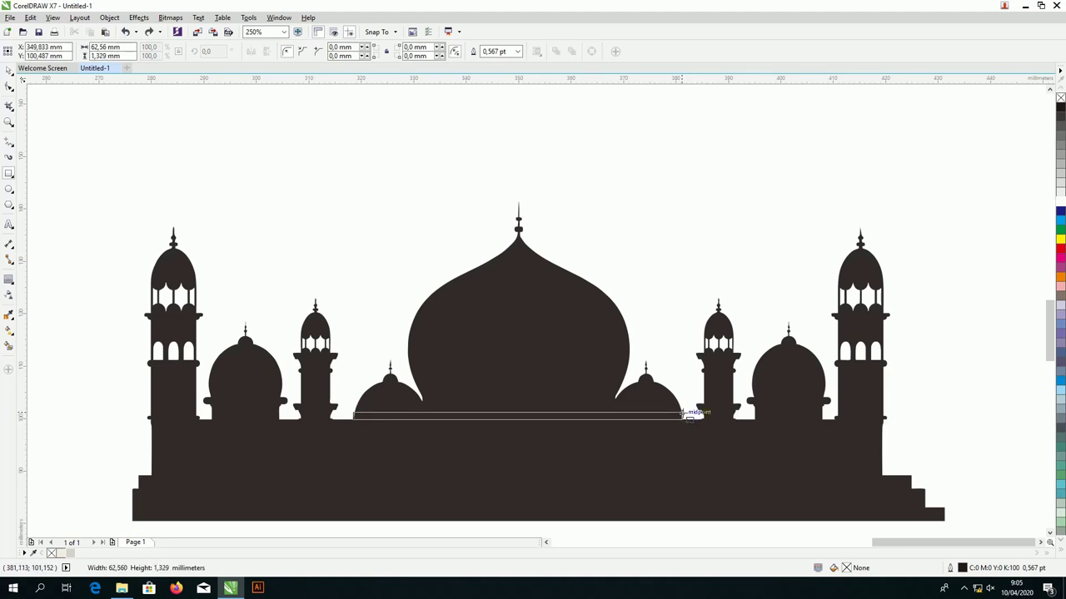
drag(682, 414, 661, 271)
scroll(658, 348, up, 2)
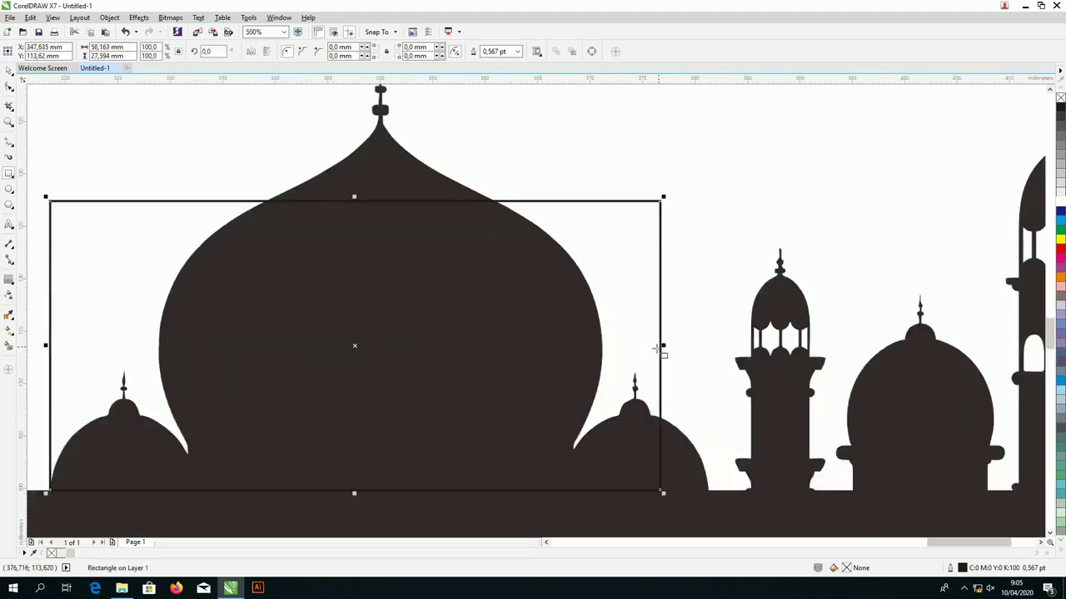
drag(663, 346, 709, 489)
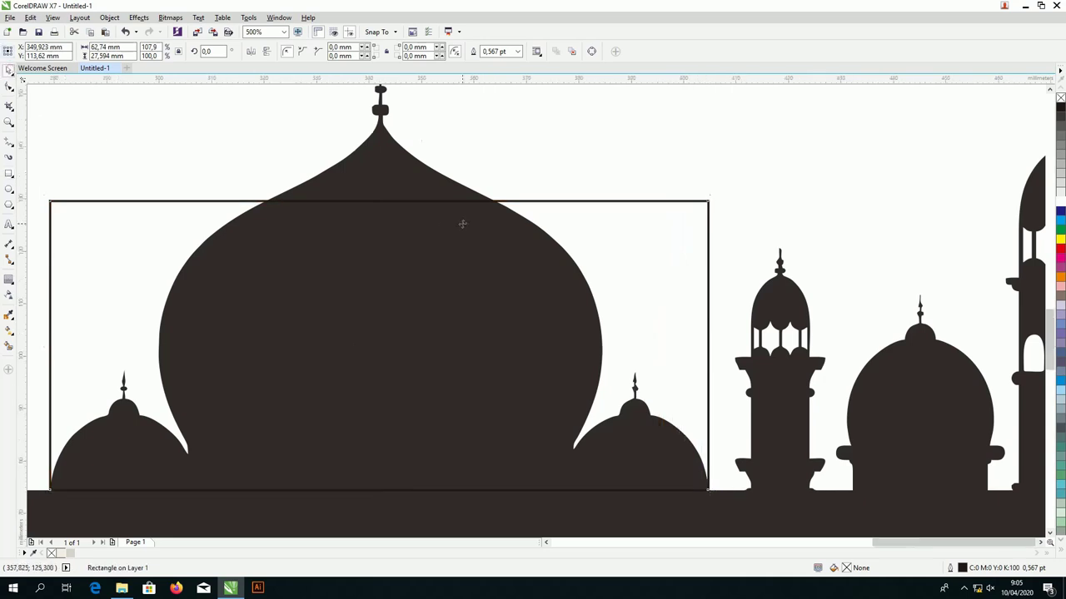
Stretch the rectangle from above the spire down to the mosque's base, about 62.7 mm tall, and give it a yellow outline
scroll(461, 222, down, 2)
drag(420, 208, 422, 126)
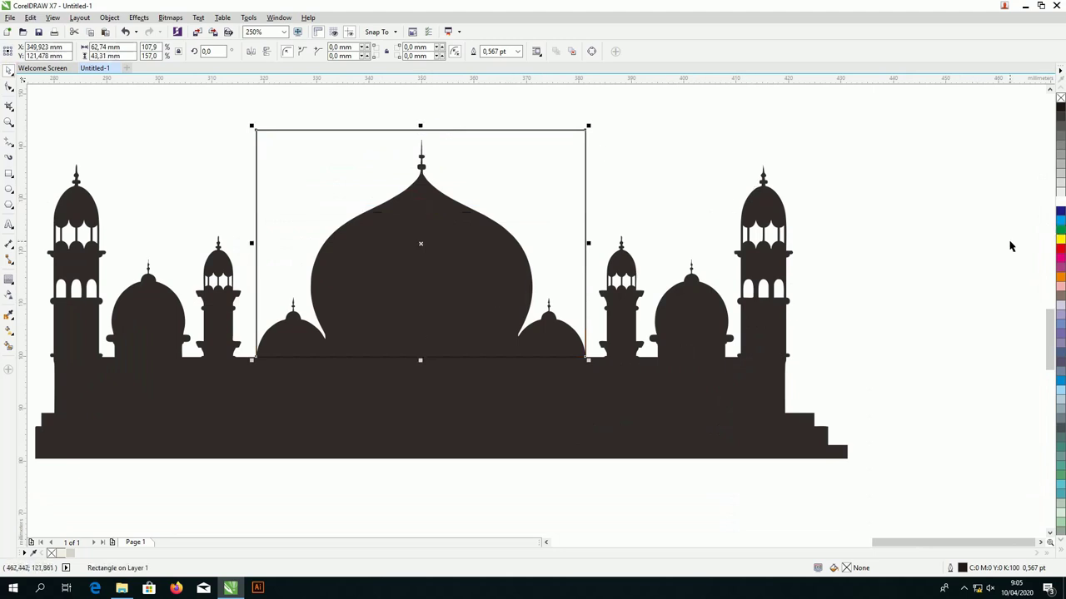
right_click(1059, 240)
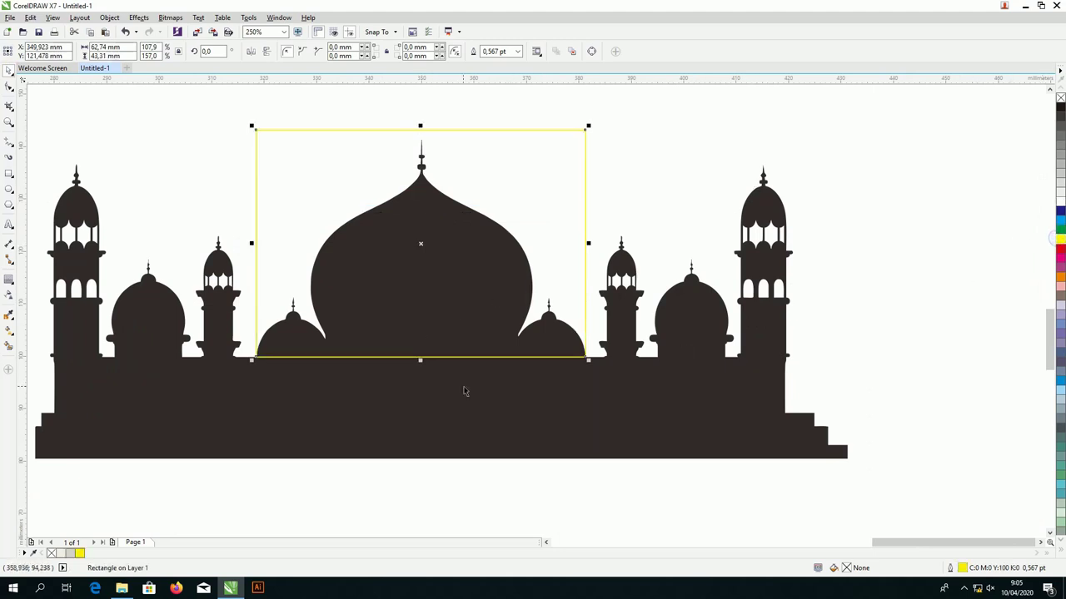
drag(421, 362, 413, 461)
scroll(657, 429, down, 1)
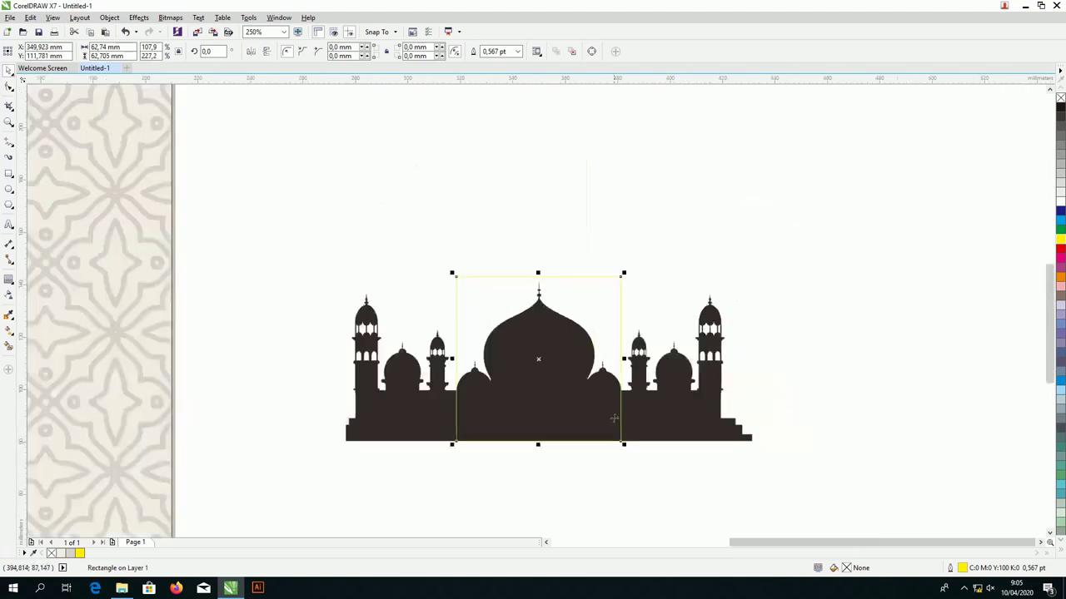
Intersect the yellow rectangle with the mosque to create a separate central dome piece
scroll(614, 416, up, 1)
shift+click(715, 393)
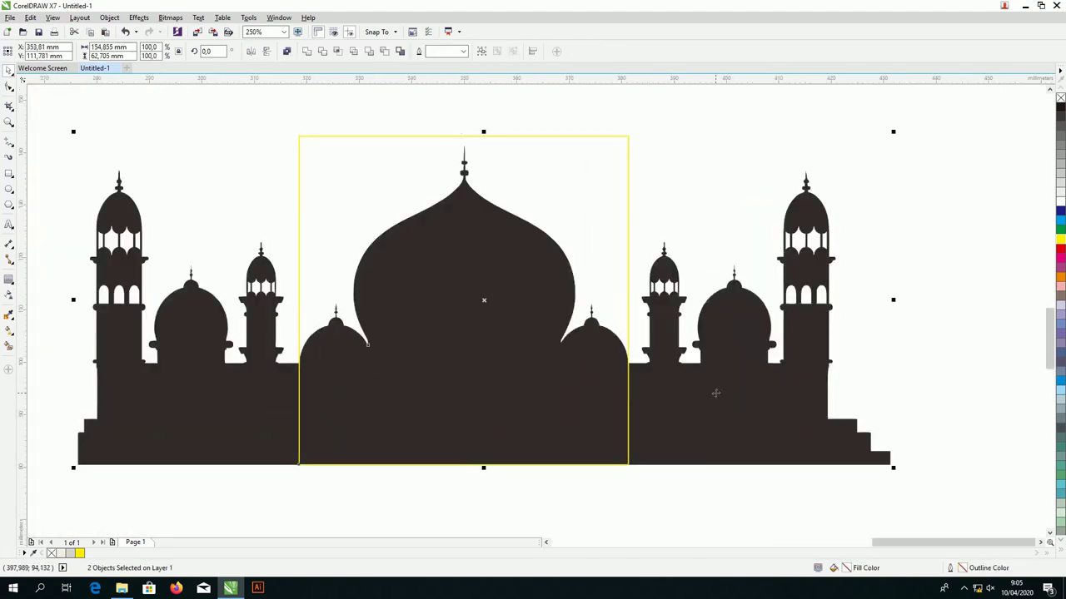
click(337, 52)
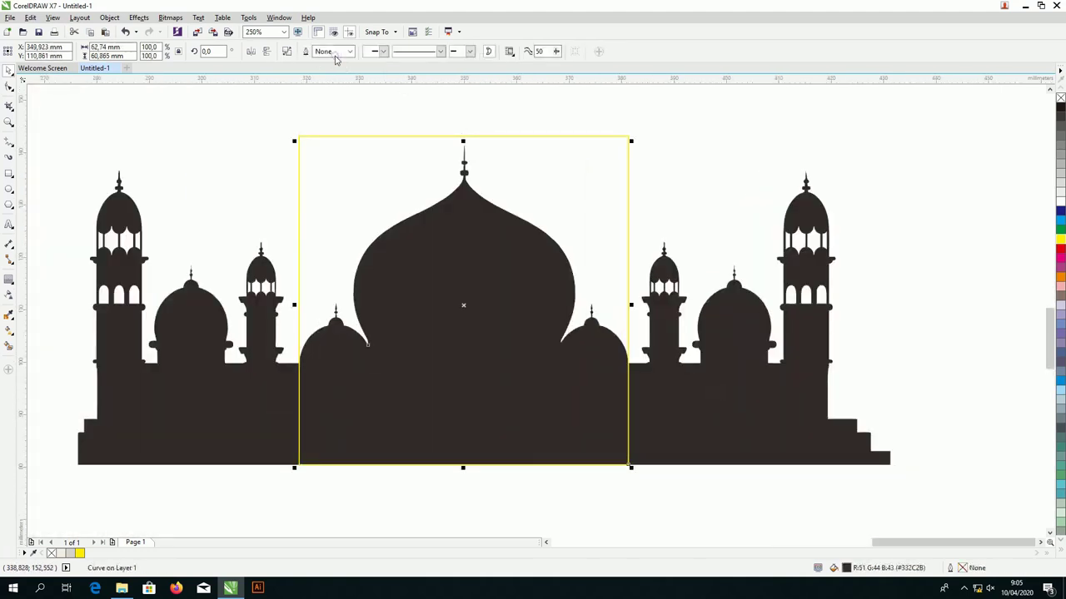
click(760, 156)
Stretch the yellow rectangle across to cover the mosque's left wing and intersect it with the mosque to create a separate wing piece
click(603, 184)
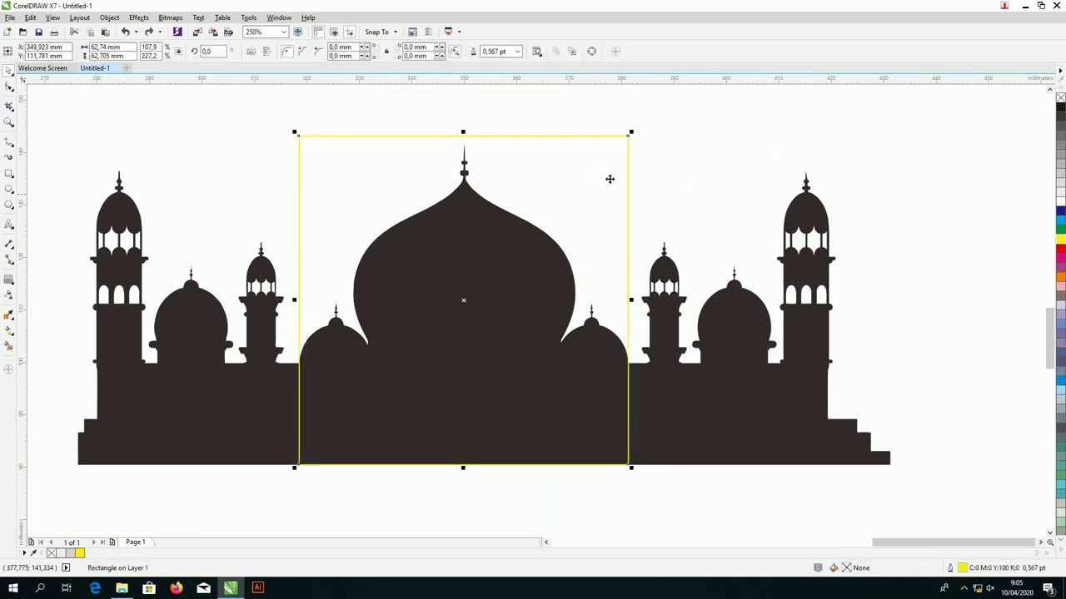
scroll(658, 331, down, 2)
drag(654, 324, 353, 324)
shift+click(701, 365)
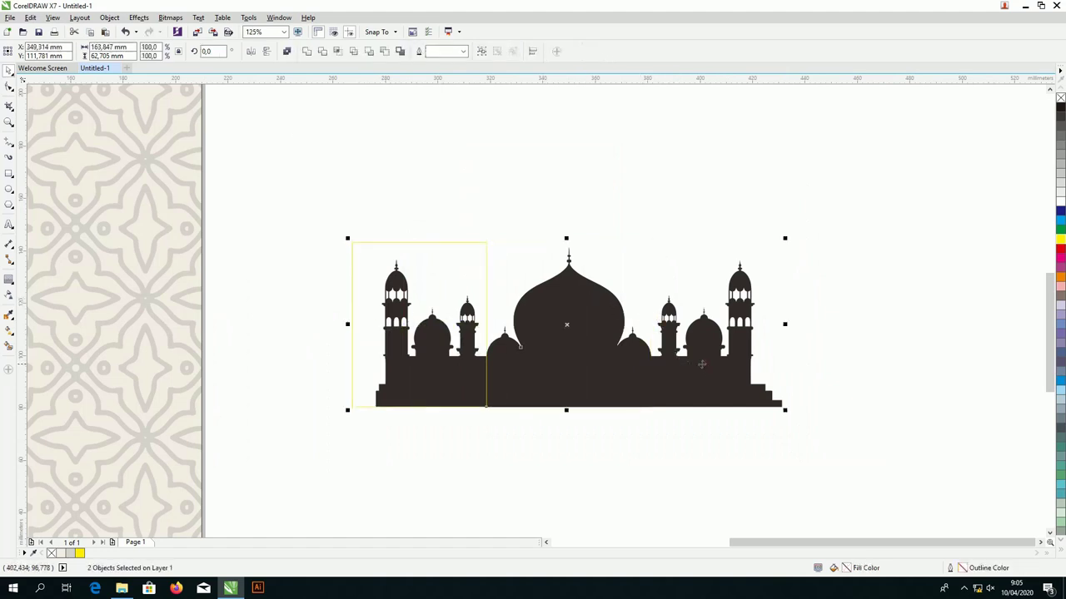
click(337, 51)
Delete the yellow rectangle
click(654, 218)
drag(482, 243, 475, 209)
click(525, 224)
Try moving the central dome piece and the left wing piece off the mosque, undoing each move
drag(574, 335, 595, 268)
key(ctrl+z)
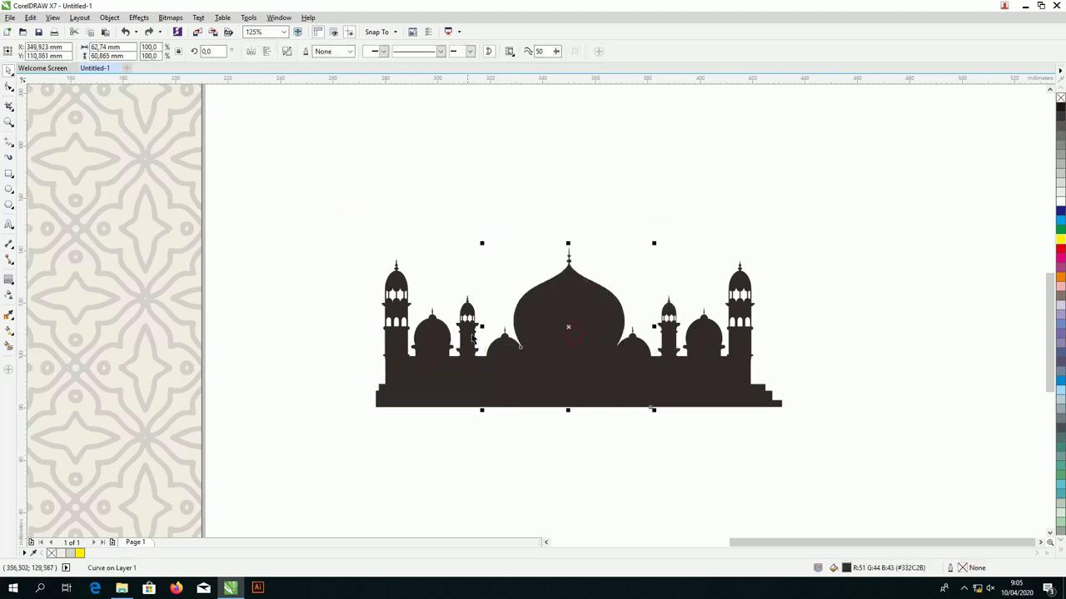
click(440, 379)
drag(447, 383, 368, 336)
key(ctrl+z)
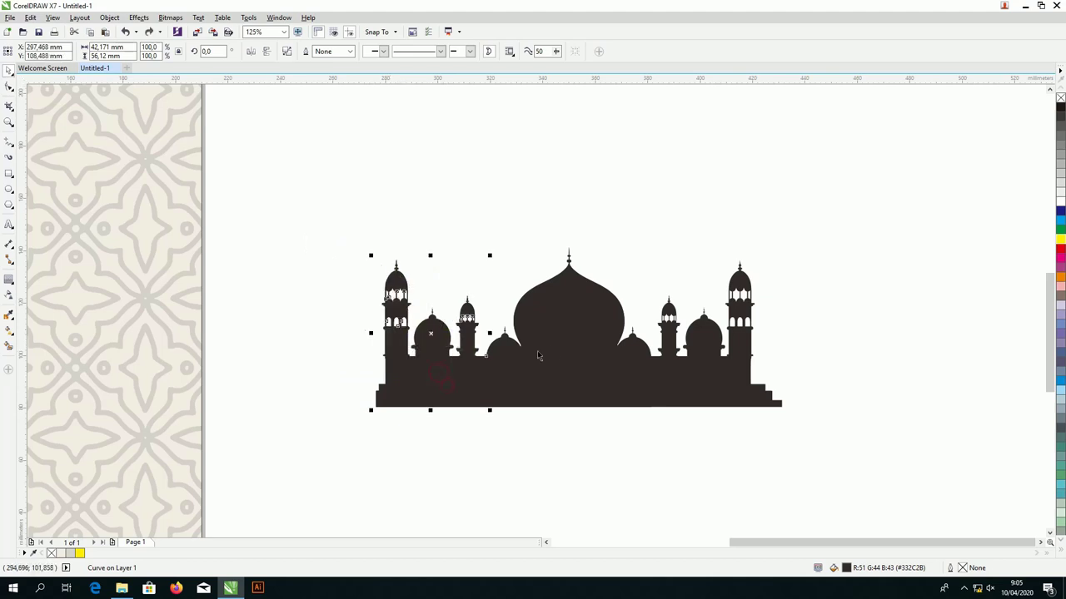
Move the left wing and central dome pieces below the full mosque, and shift the dome piece about 12 mm right
shift+click(583, 333)
drag(583, 333, 573, 504)
right_click(574, 504)
scroll(571, 408, down, 2)
scroll(594, 476, up, 2)
click(561, 431)
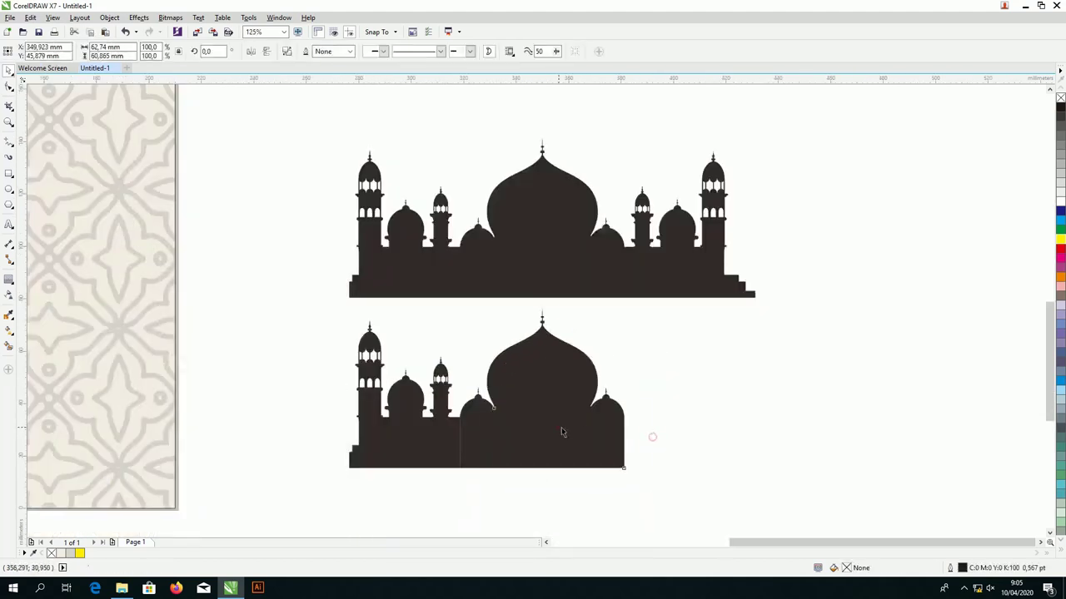
drag(561, 430, 590, 430)
scroll(683, 458, down, 2)
scroll(567, 395, up, 1)
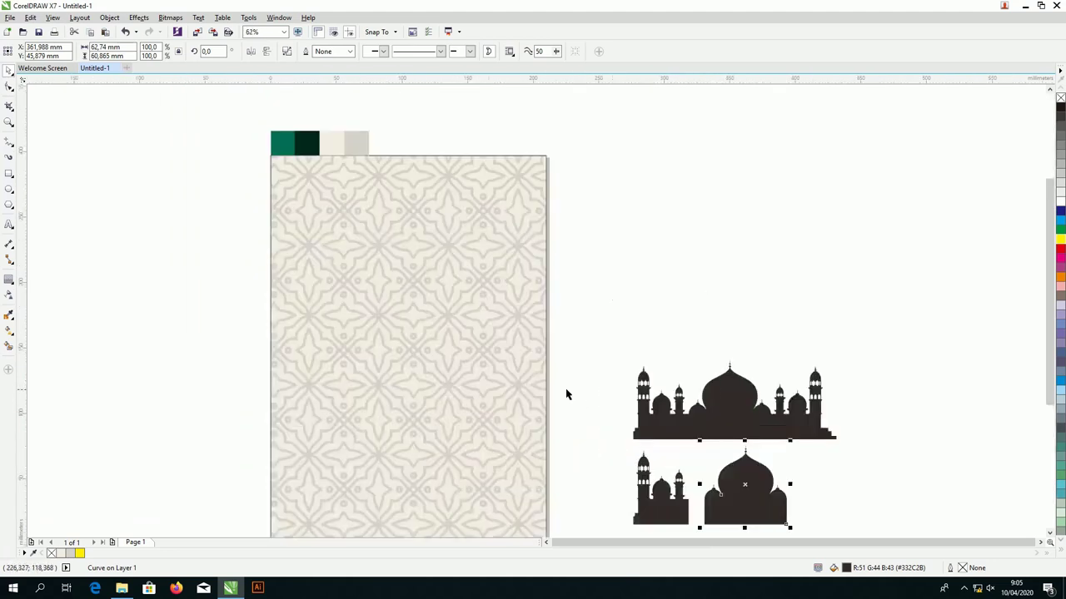
Place a copy of the colour palette just above the full mosque silhouette
click(733, 415)
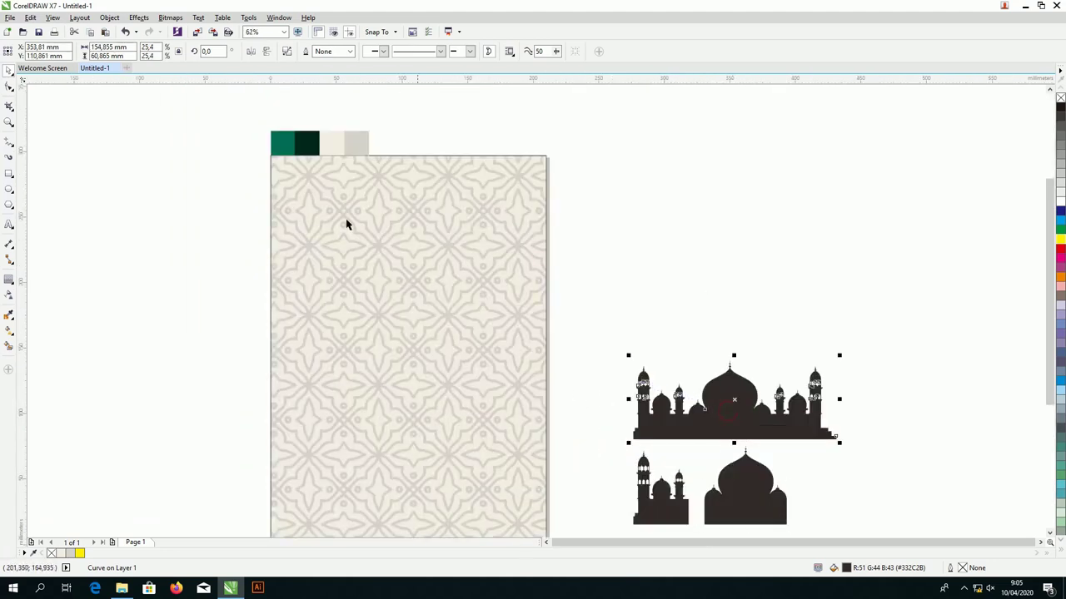
drag(295, 142, 658, 339)
scroll(727, 424, up, 3)
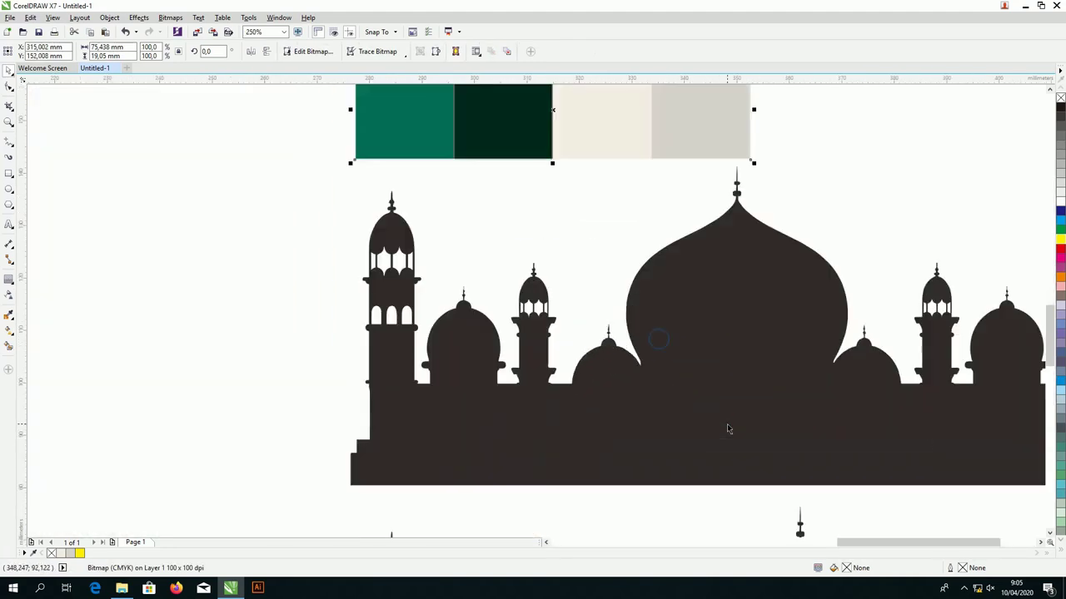
scroll(727, 424, down, 2)
Select the full mosque silhouette and apply a vertical fountain fill running from its base up to the spire
key(F10)
click(616, 332)
scroll(615, 305, up, 2)
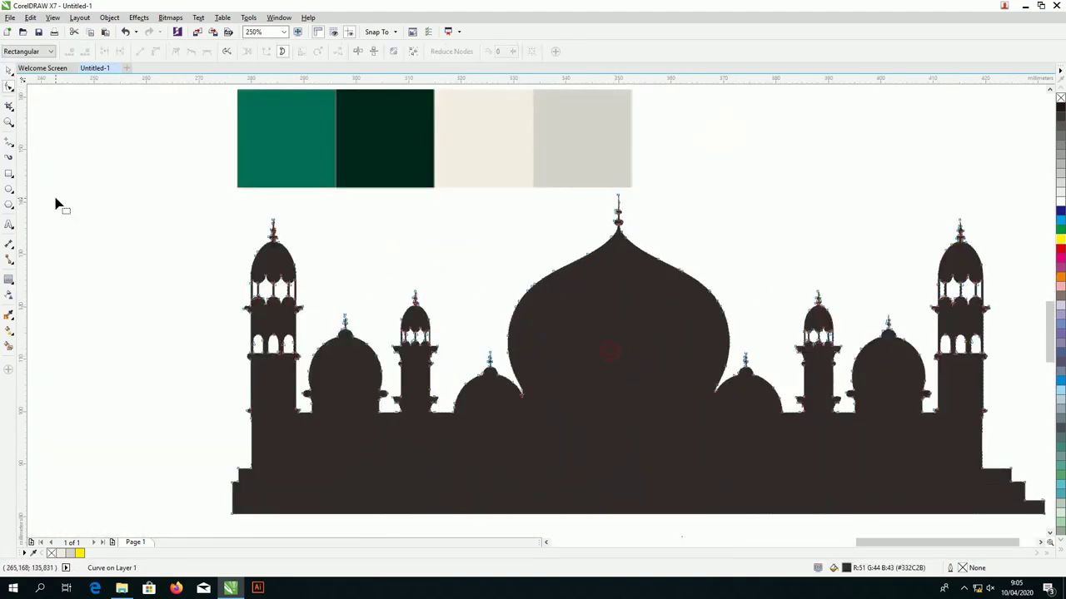
click(9, 72)
scroll(529, 319, down, 2)
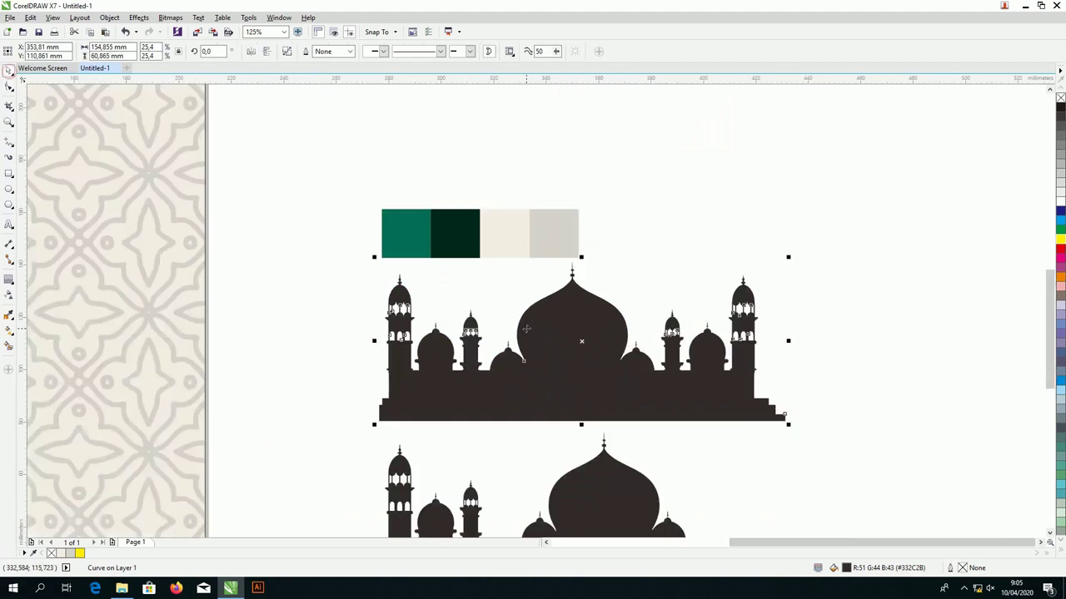
scroll(549, 347, up, 2)
key(g)
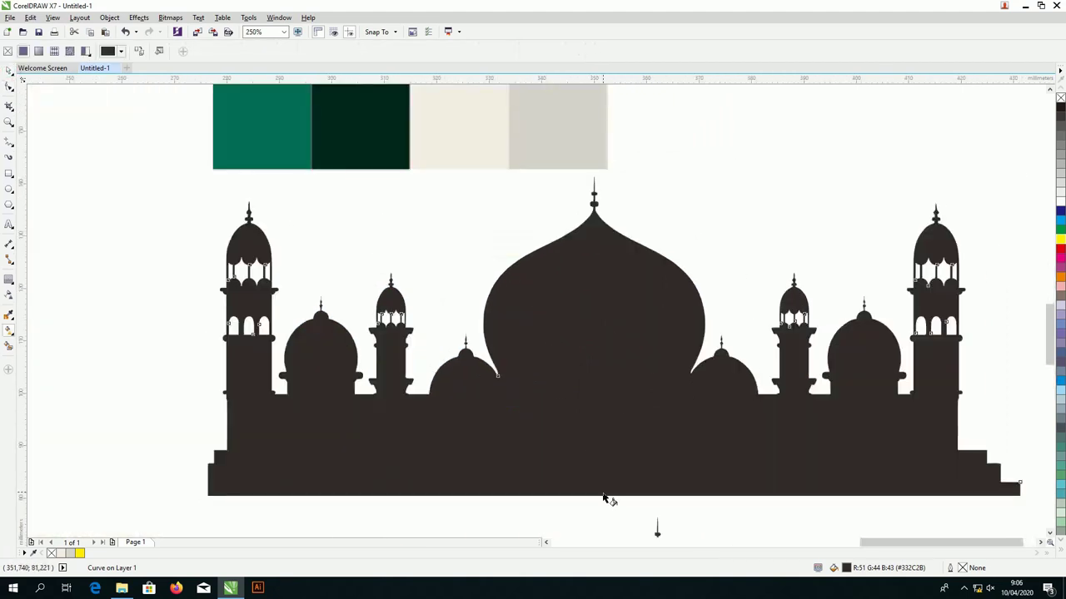
mouse_move(603, 496)
mouse_down()
mouse_move(601, 191)
mouse_move(585, 195)
mouse_up()
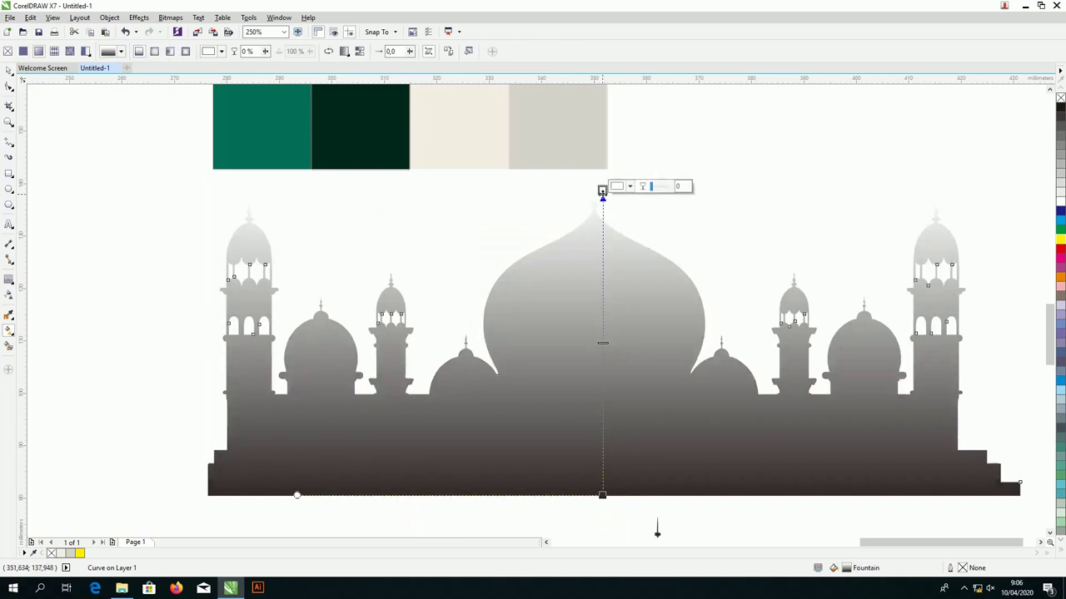
Sample the palette's medium green for the gradient's upper end and its darkest green for the lower end
click(630, 187)
click(653, 209)
click(294, 148)
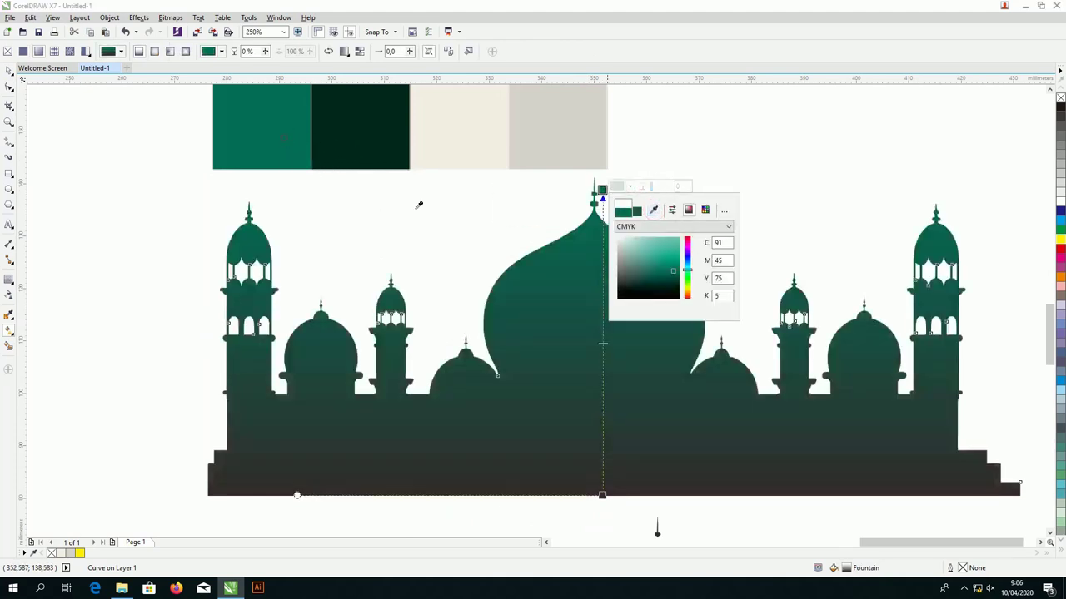
click(603, 493)
click(602, 493)
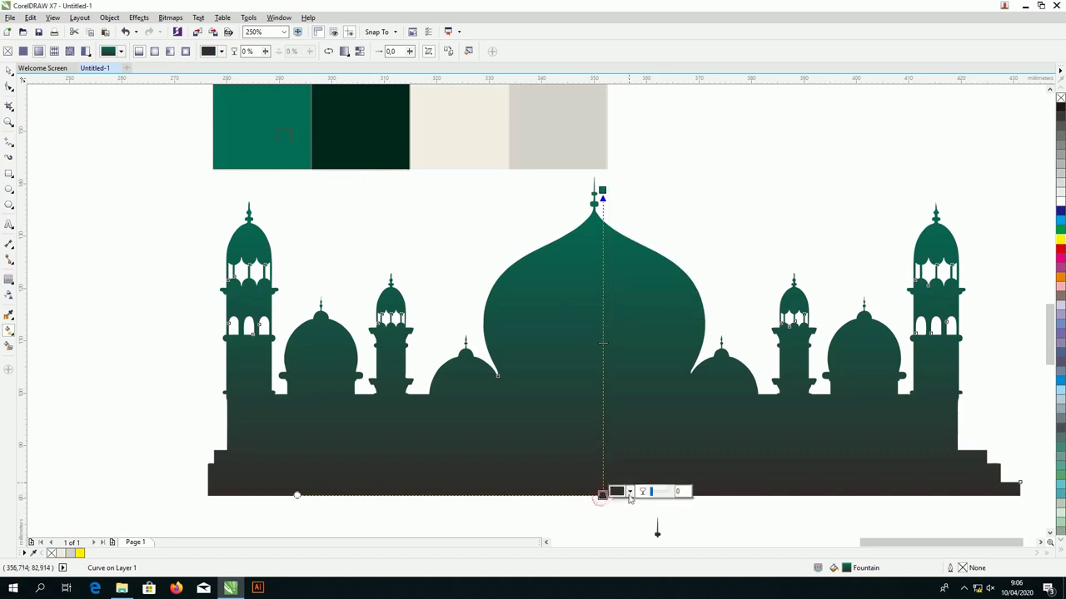
click(630, 492)
click(652, 375)
click(351, 120)
click(505, 421)
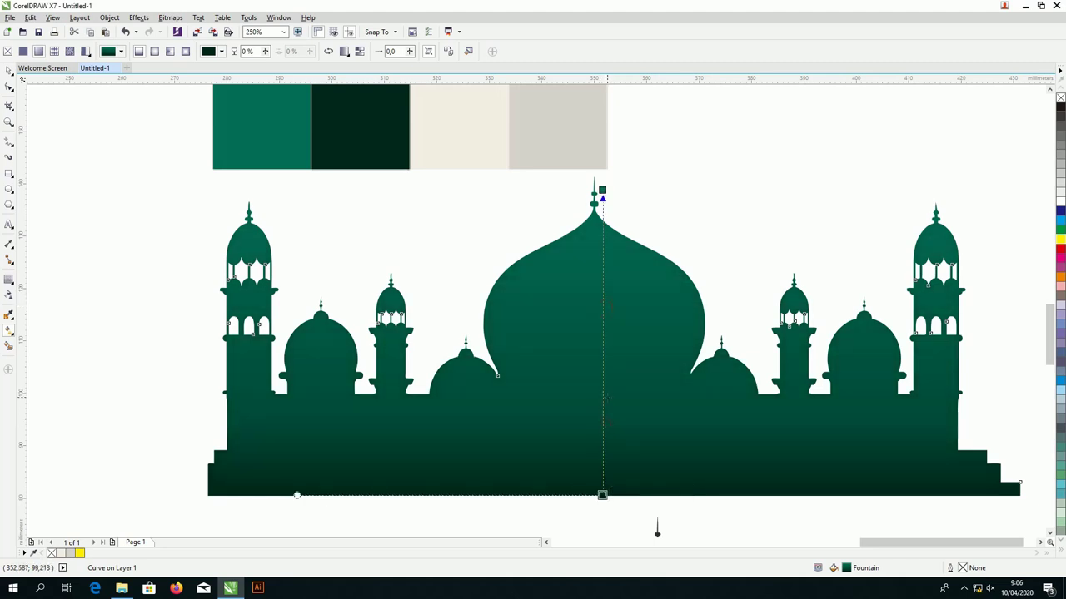
scroll(603, 423, down, 5)
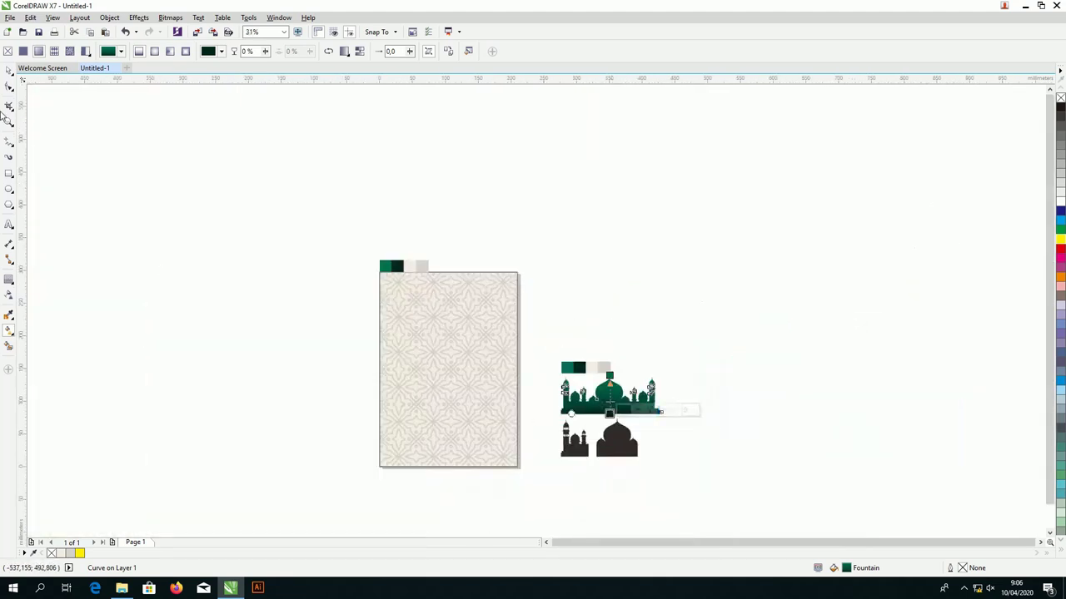
click(6, 79)
scroll(561, 467, up, 4)
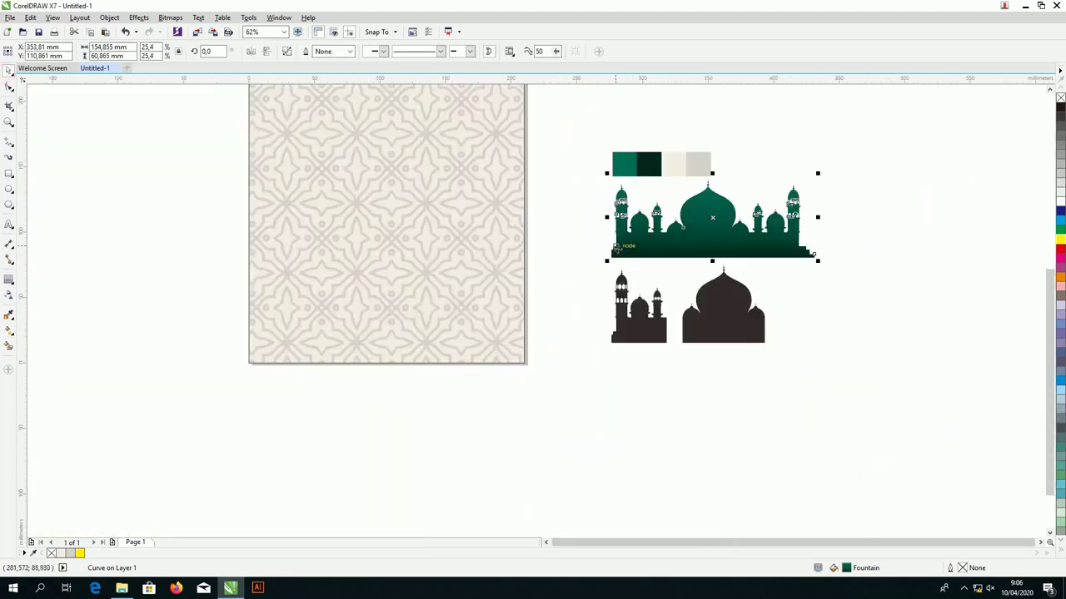
Move the green full mosque to the page's lower-left corner and enlarge it to about 231.7 mm wide
drag(617, 247, 247, 371)
scroll(259, 369, up, 6)
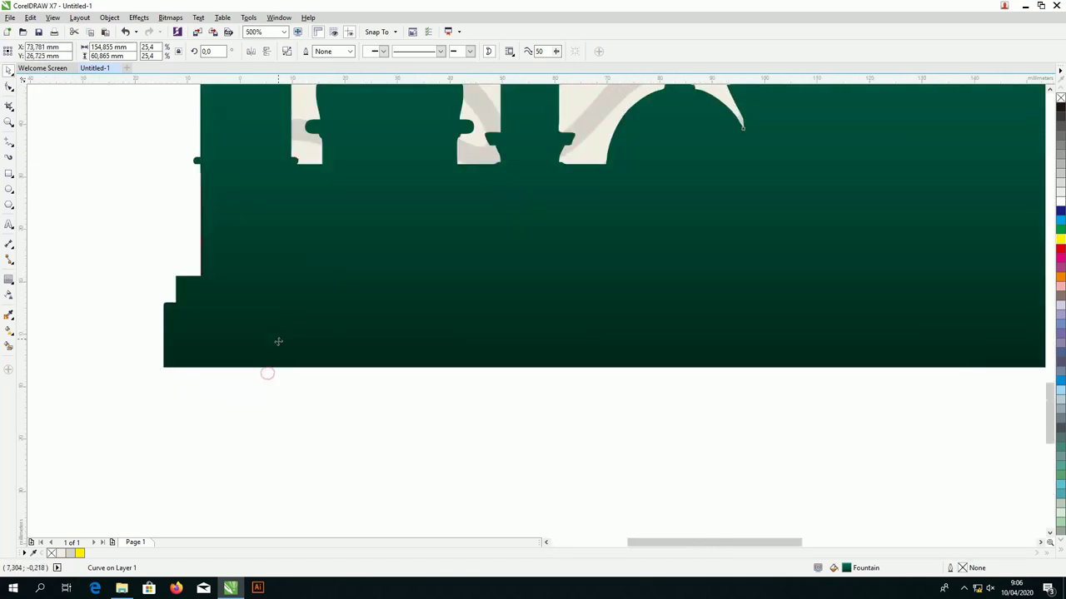
scroll(278, 341, down, 6)
scroll(516, 338, up, 2)
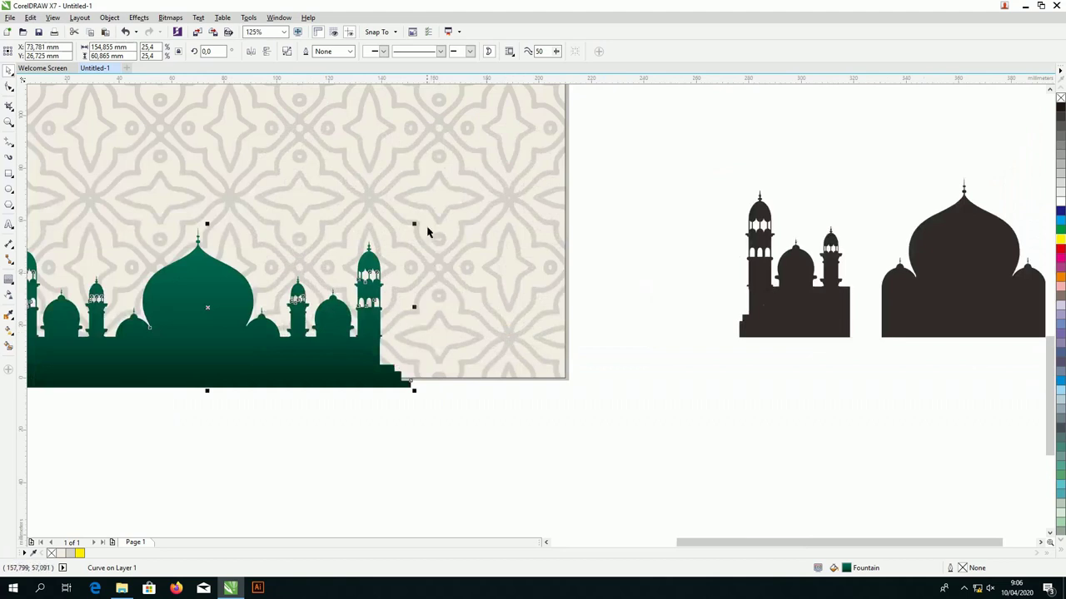
drag(414, 224, 742, 145)
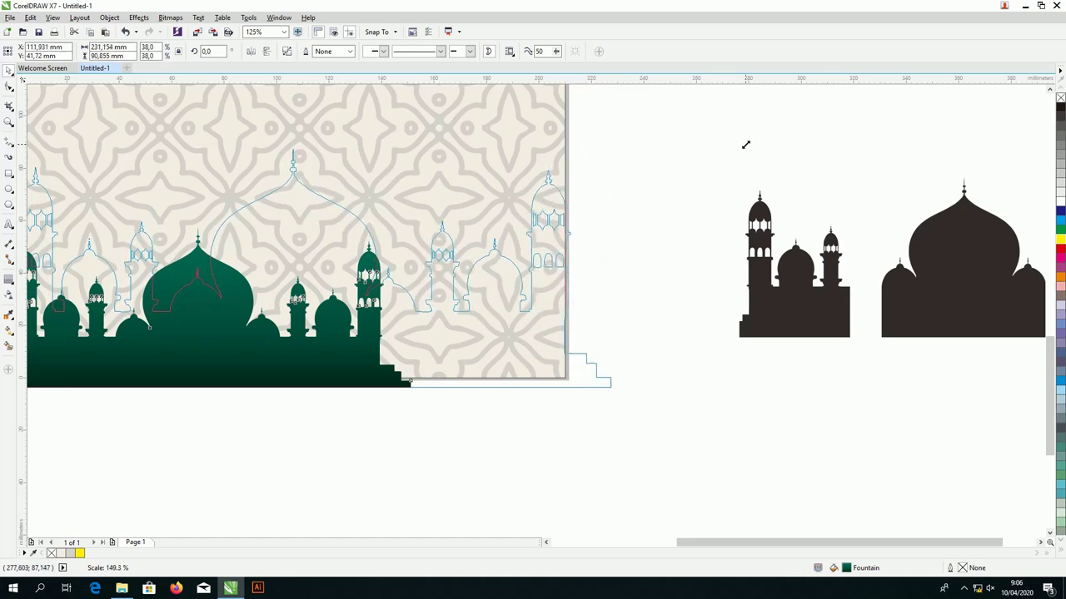
drag(748, 145, 750, 145)
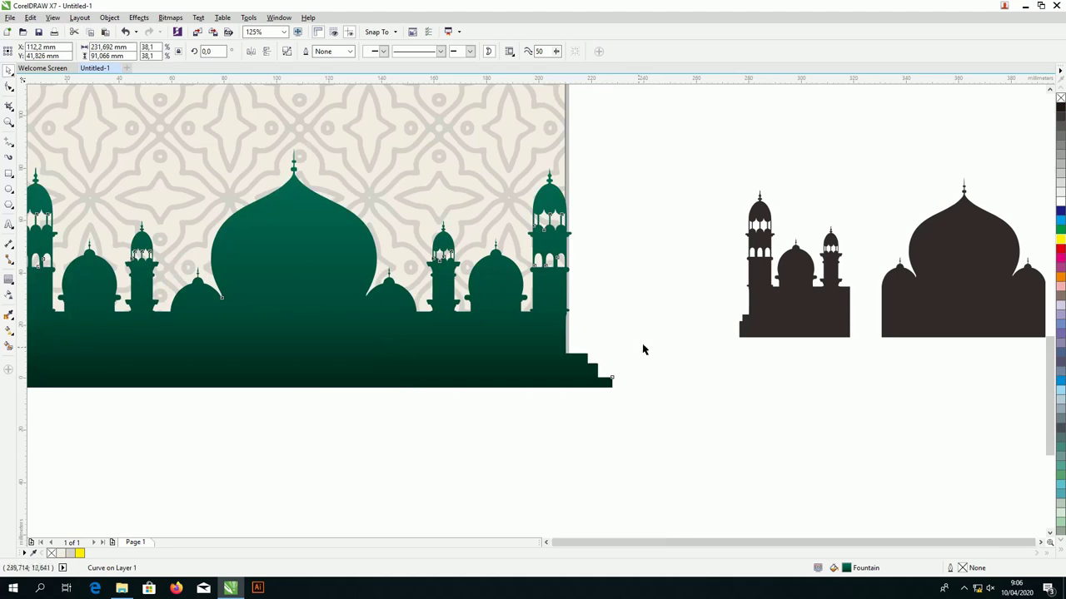
Enlarge the green mosque to about 233.7 mm wide and fine-tune its height so its base overhangs the page's lower edge
scroll(655, 342, down, 2)
scroll(340, 364, up, 4)
drag(341, 363, 342, 389)
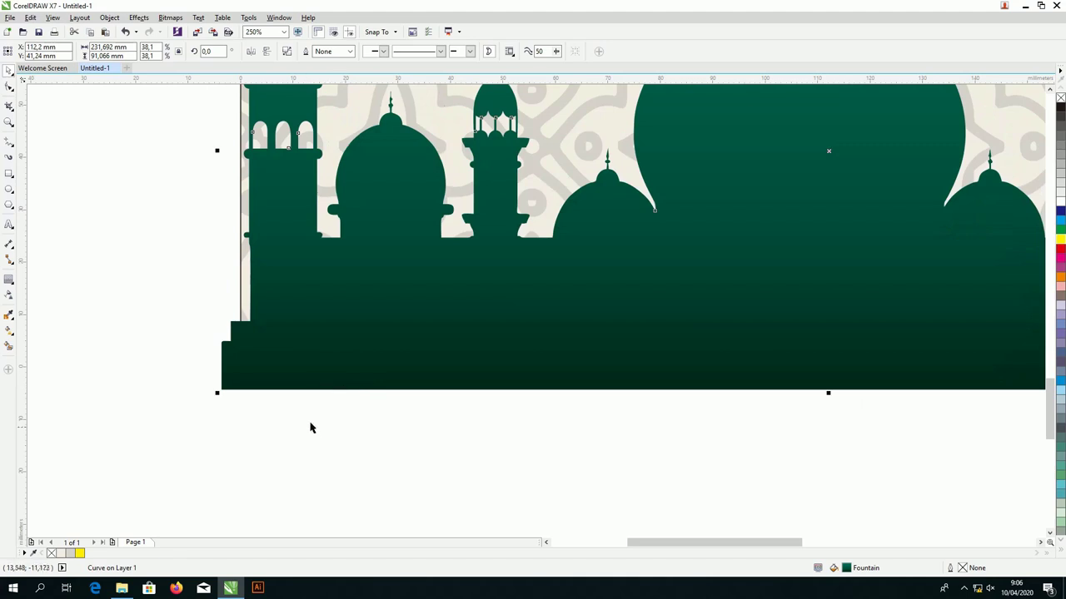
scroll(293, 388, down, 2)
drag(249, 146, 246, 145)
scroll(383, 377, up, 2)
drag(384, 378, 405, 409)
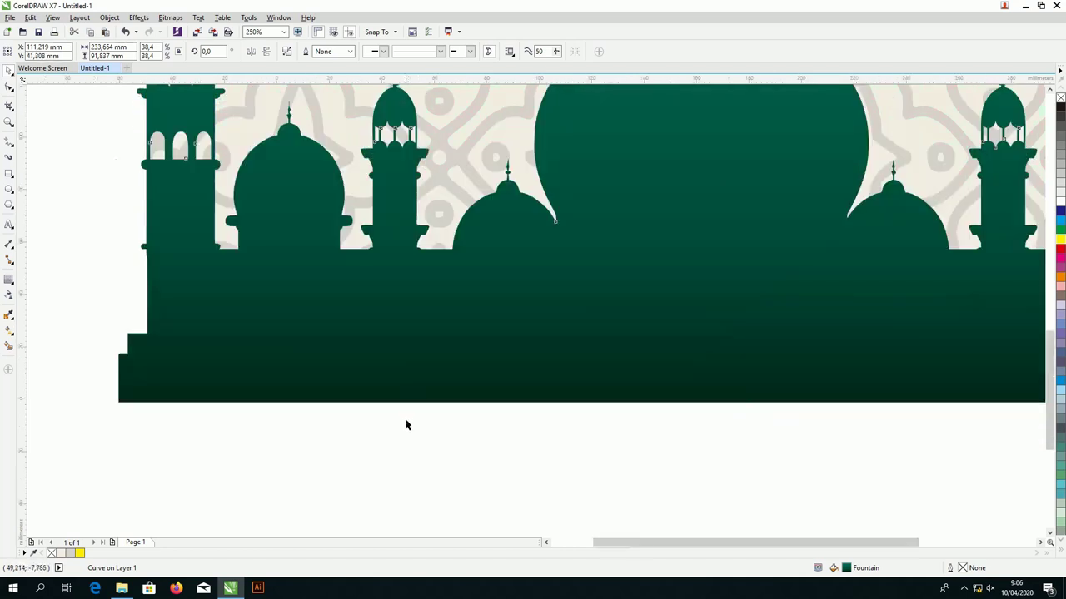
scroll(405, 425, down, 4)
scroll(566, 394, up, 2)
drag(567, 395, 580, 428)
Intersect the green mosque with the patterned page rectangle and delete the overhanging original mosque
click(663, 202)
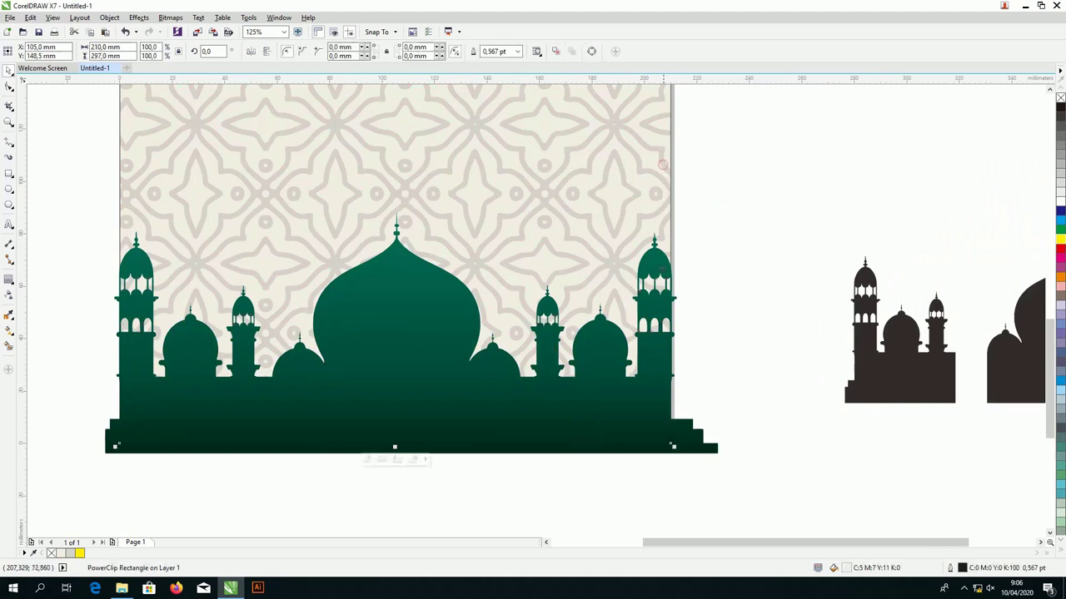
shift+click(690, 430)
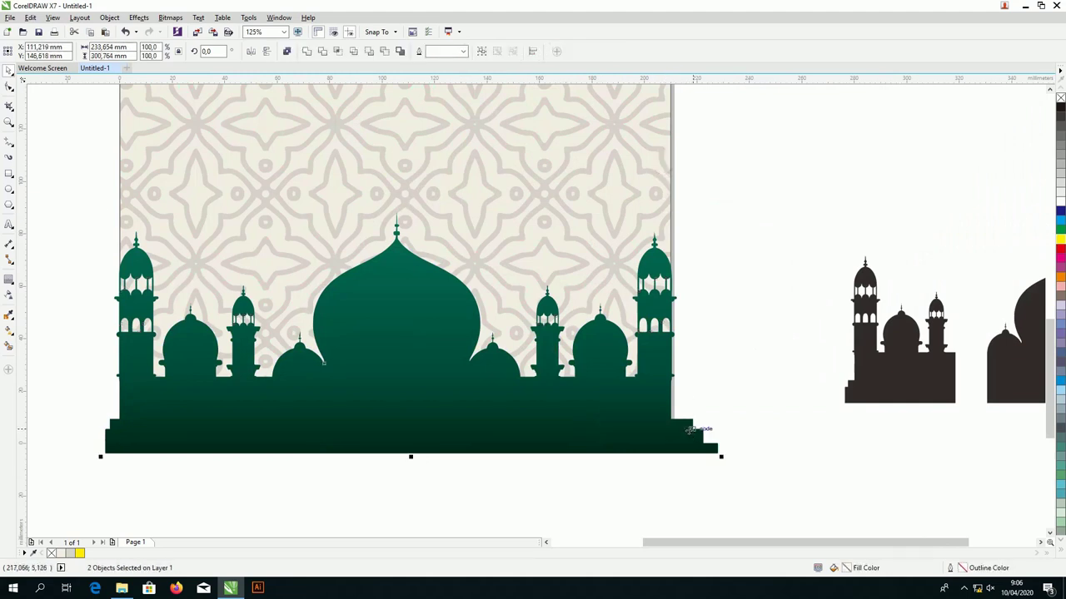
click(337, 52)
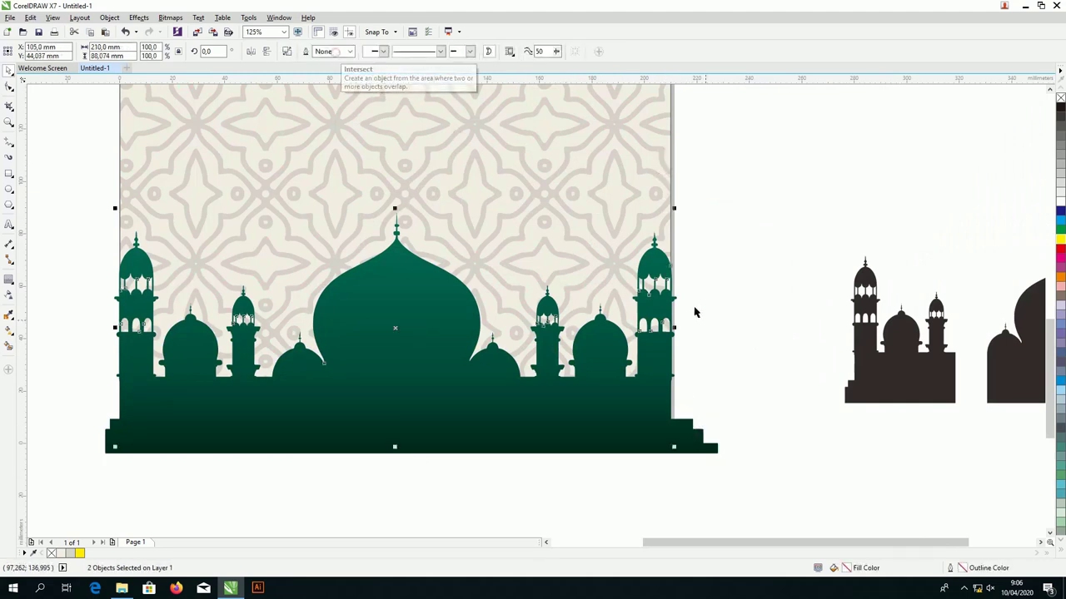
click(795, 416)
drag(692, 444, 718, 462)
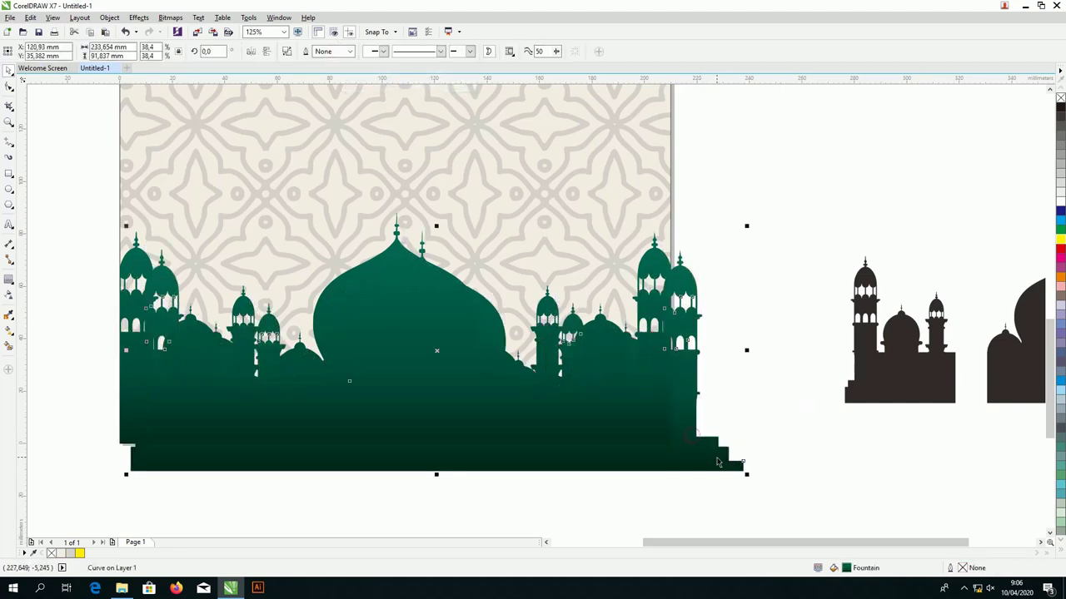
key(Escape)
scroll(532, 424, down, 3)
scroll(559, 419, up, 1)
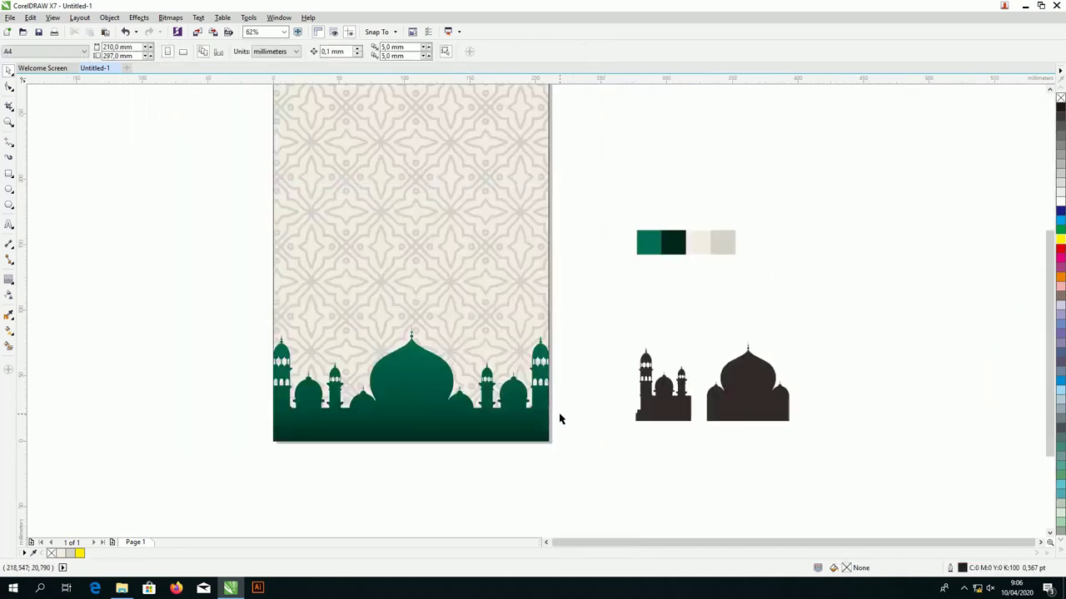
Move the dark central dome piece to the page's lower-left corner and enlarge it to about 100.6 mm wide
click(774, 411)
drag(710, 428, 273, 441)
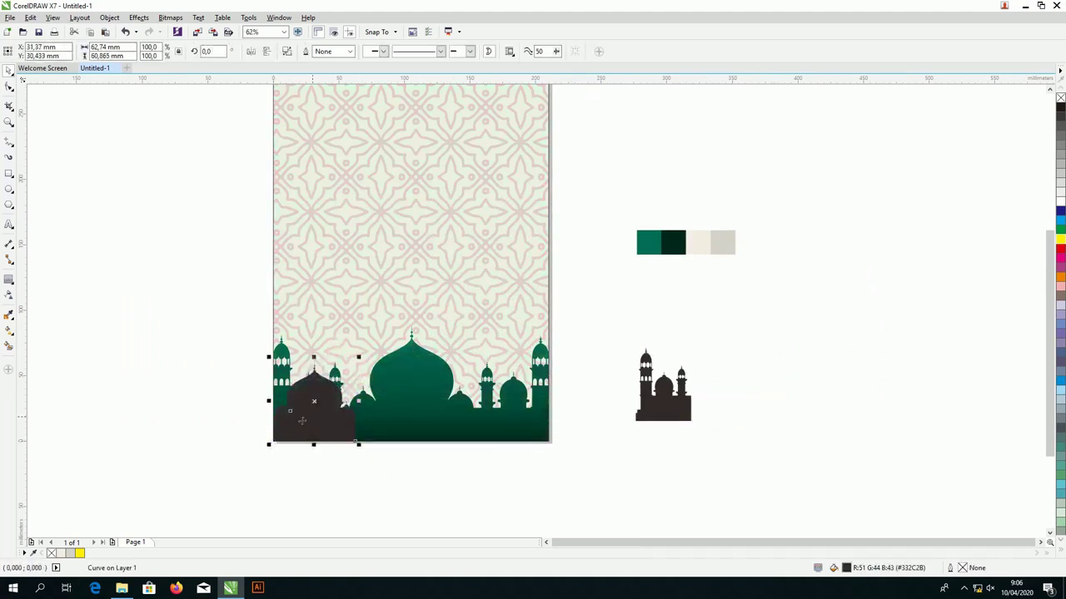
scroll(324, 402, up, 1)
drag(391, 317, 519, 220)
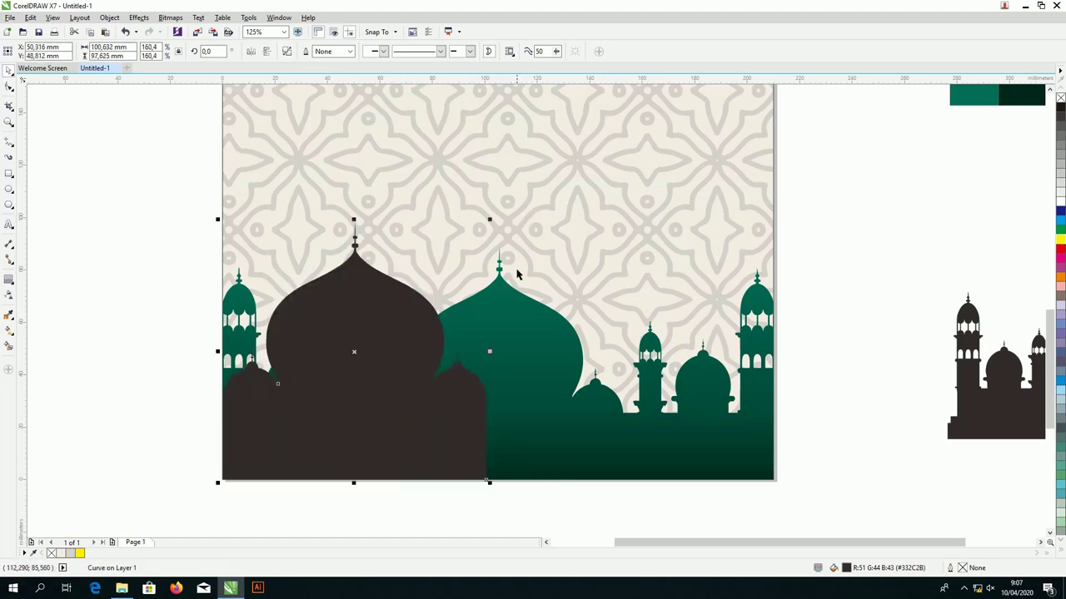
Bring the green mosque in front of the dark dome piece
click(556, 488)
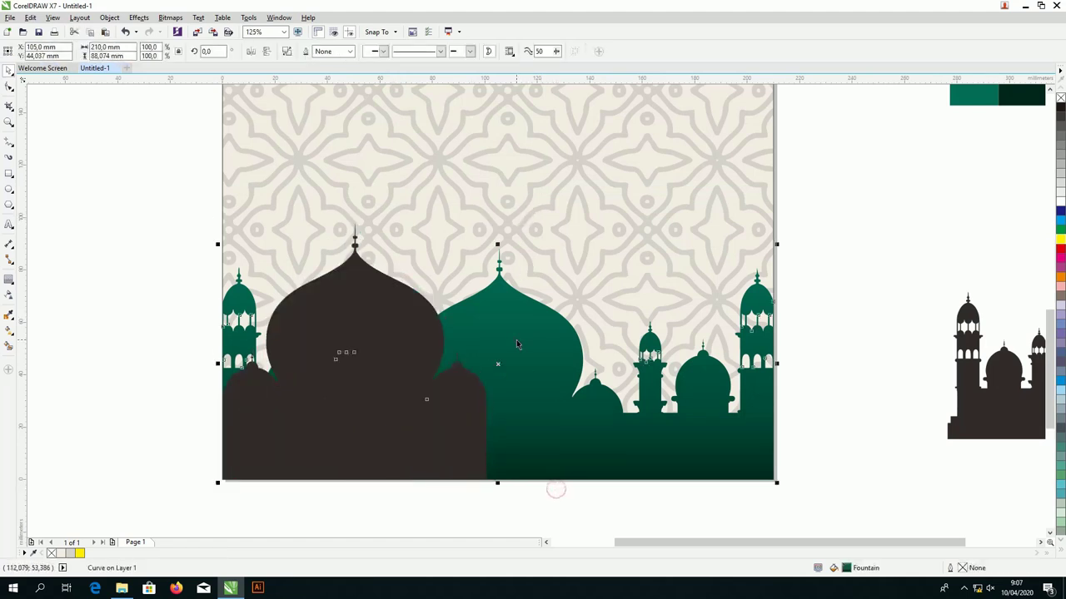
key(shift+Page_Up)
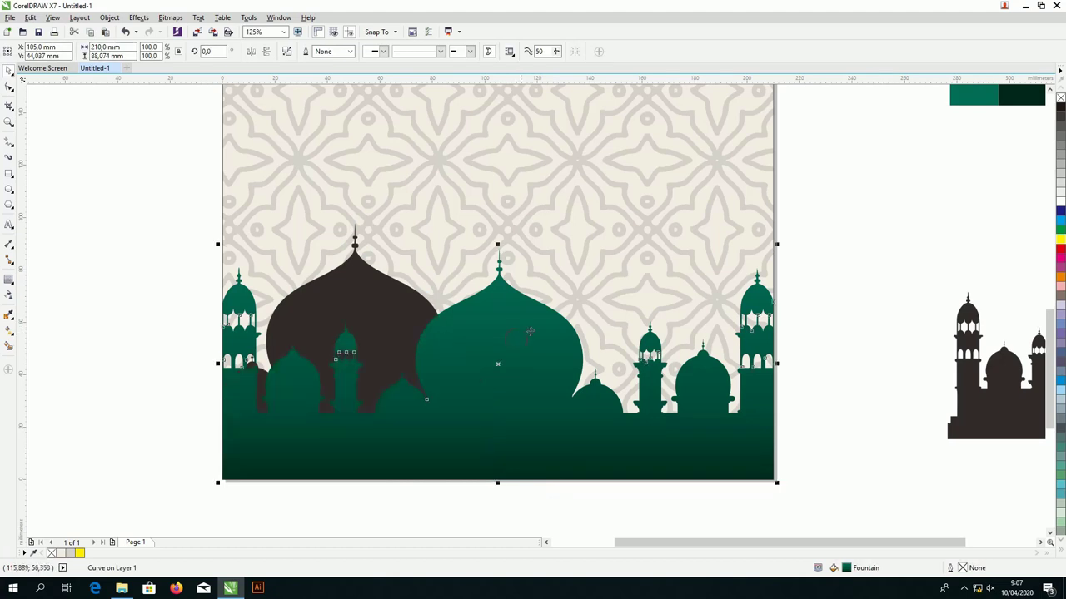
click(387, 283)
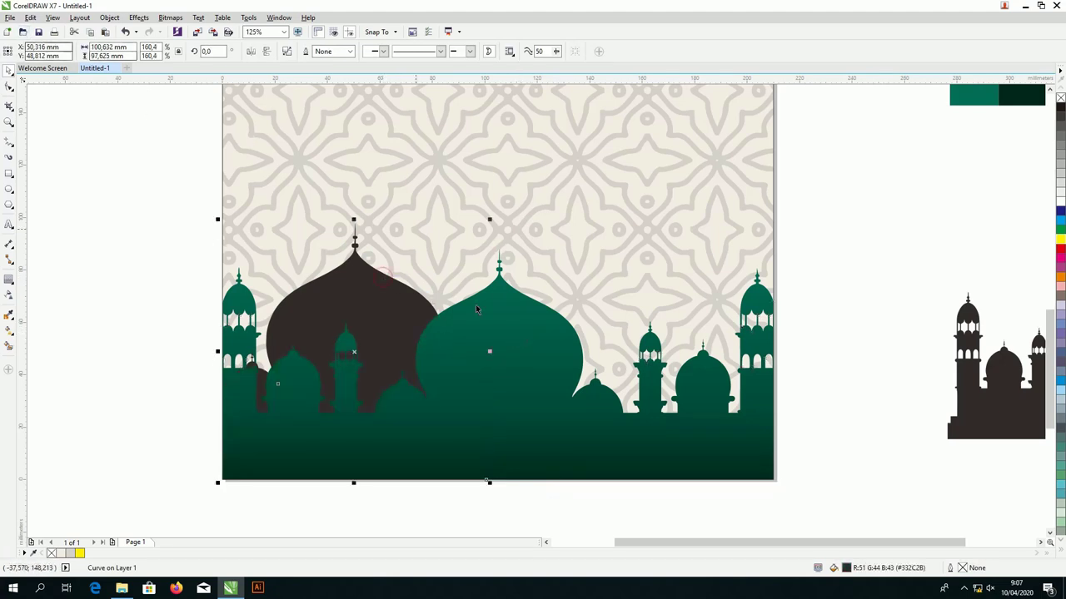
Place the dark wing piece behind the mosque's right half, enlarge it to about 86 × 114 mm and shift it about 17 mm right
drag(949, 406, 509, 367)
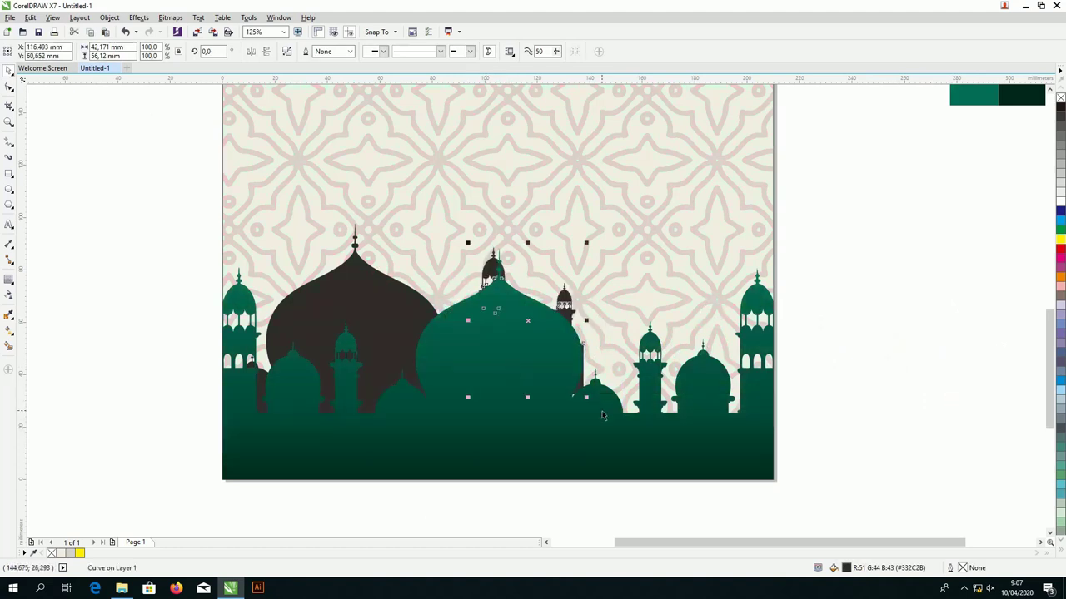
drag(596, 412, 662, 489)
drag(652, 243, 763, 174)
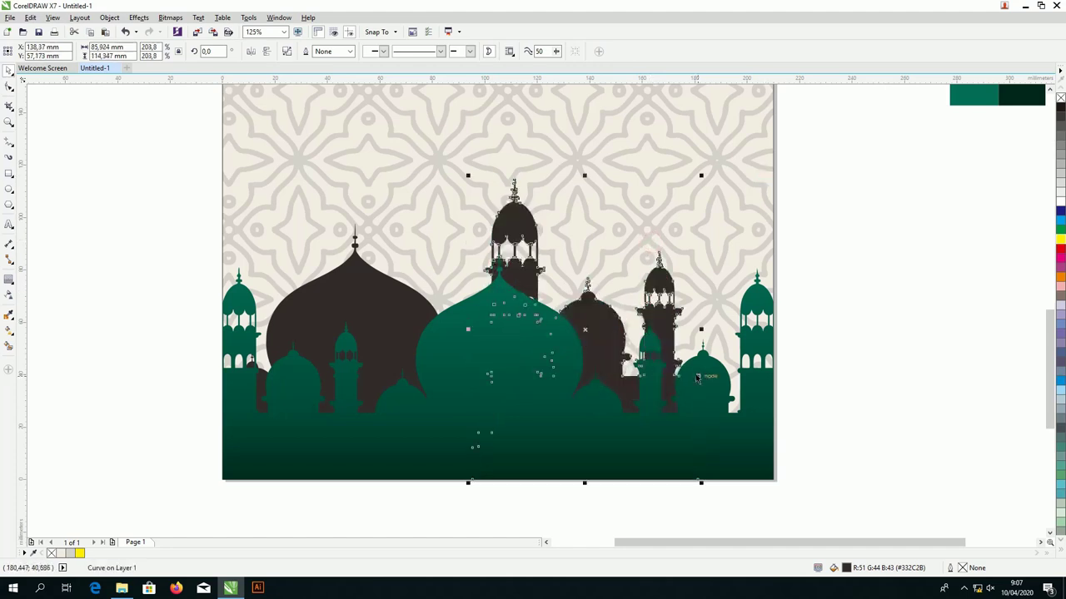
drag(662, 322, 705, 314)
click(789, 313)
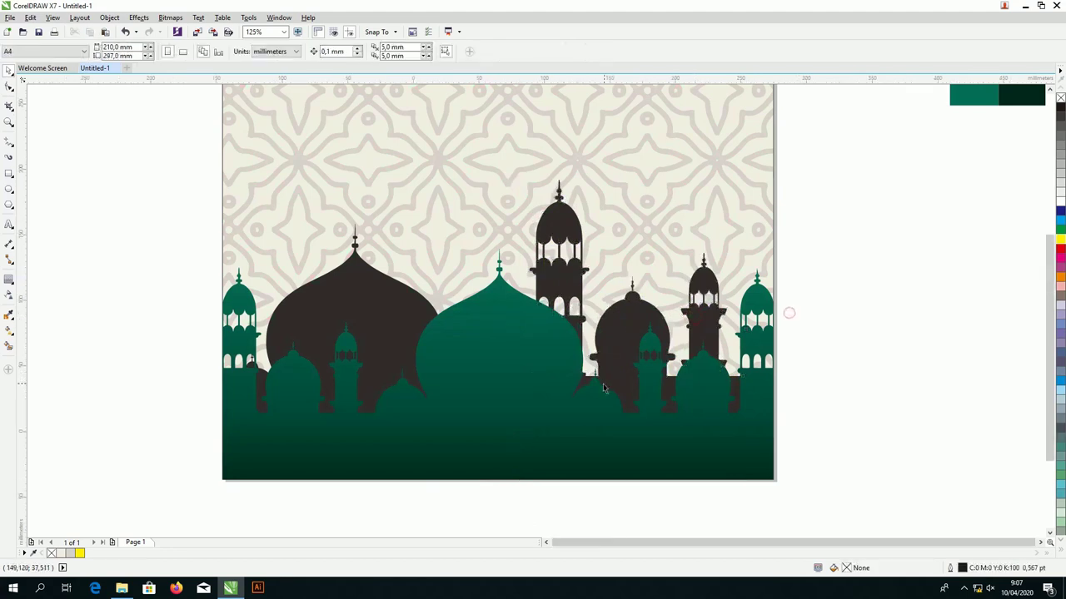
Copy the green mosque's fill onto the dark dome and wing pieces
scroll(607, 383, down, 2)
scroll(630, 369, up, 2)
click(631, 360)
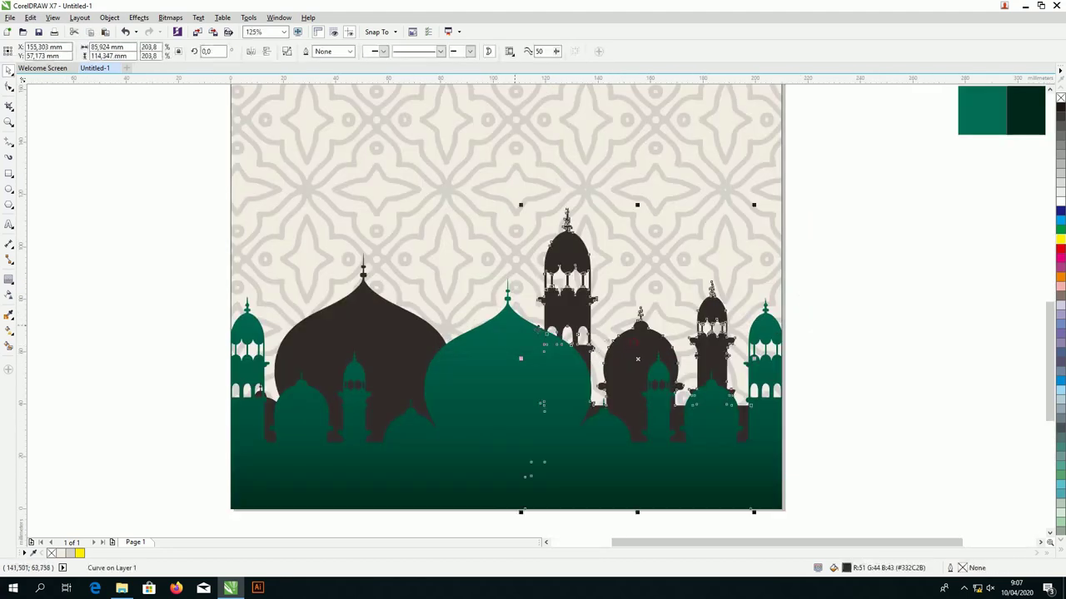
shift+click(373, 312)
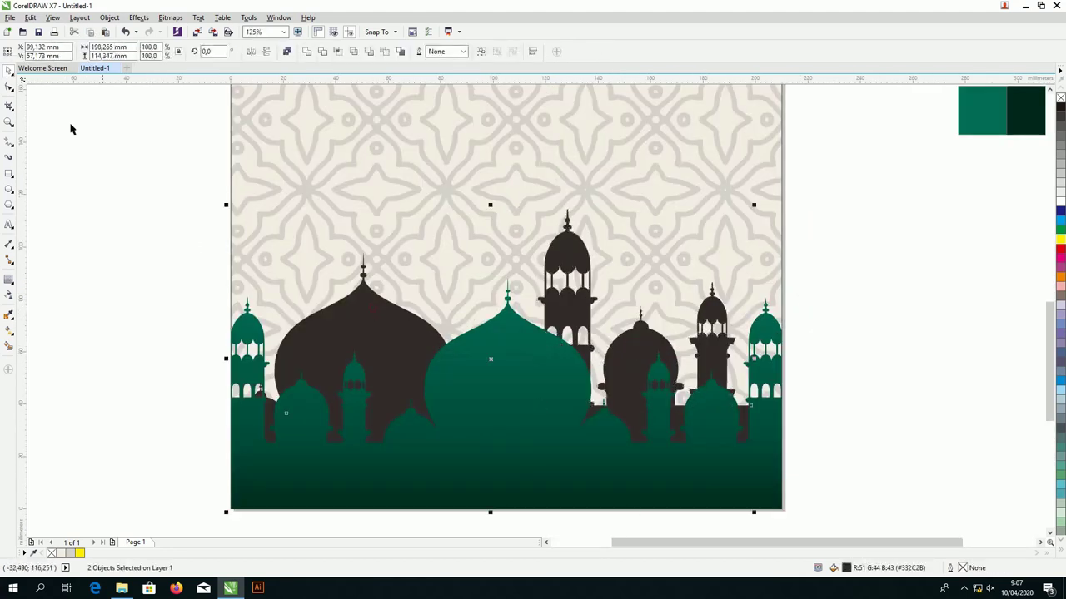
click(30, 18)
click(100, 172)
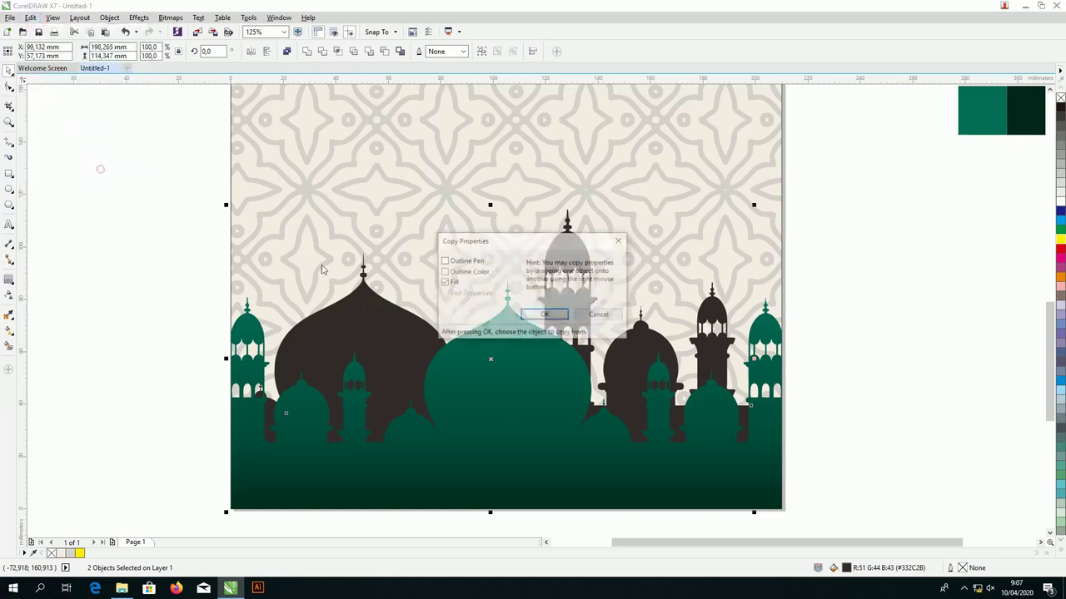
click(555, 312)
click(521, 369)
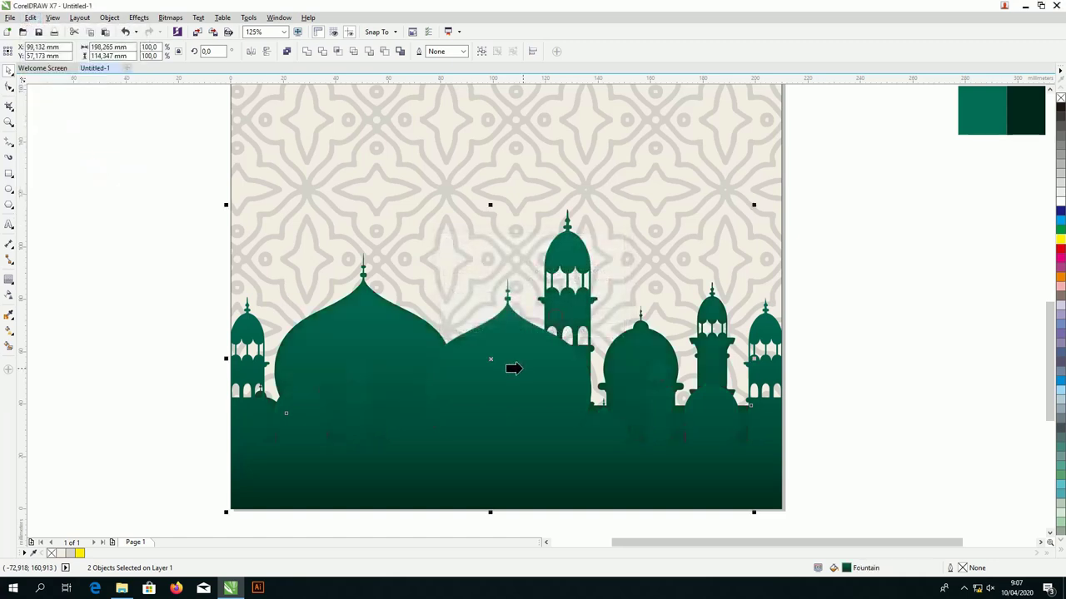
click(770, 325)
scroll(622, 343, down, 2)
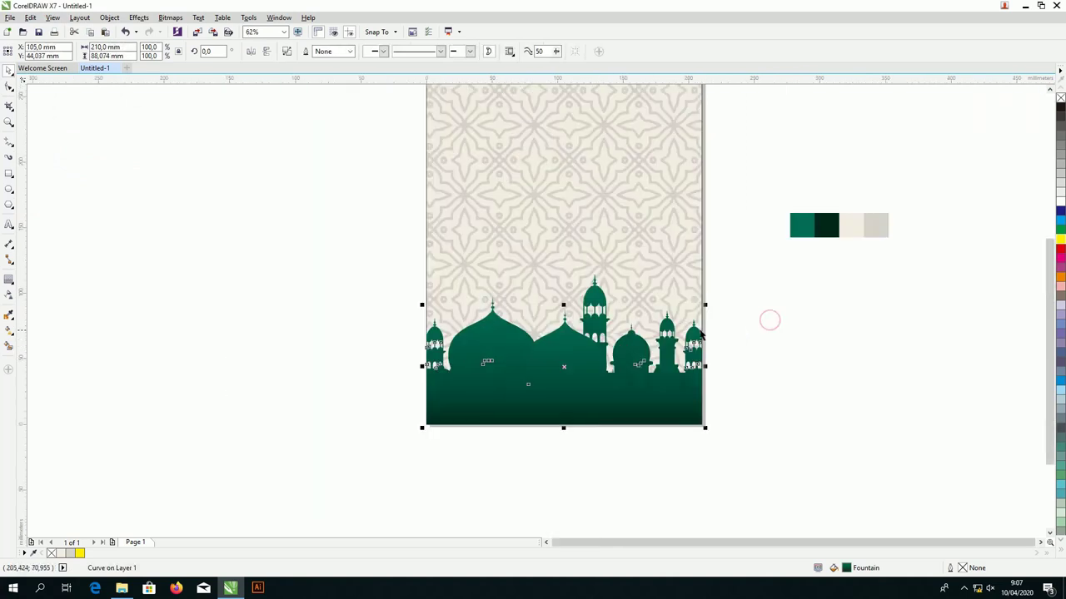
click(768, 319)
Shorten the gradients of the rear dome and wing pieces by raising their dark ends above the page's base
scroll(559, 340, up, 2)
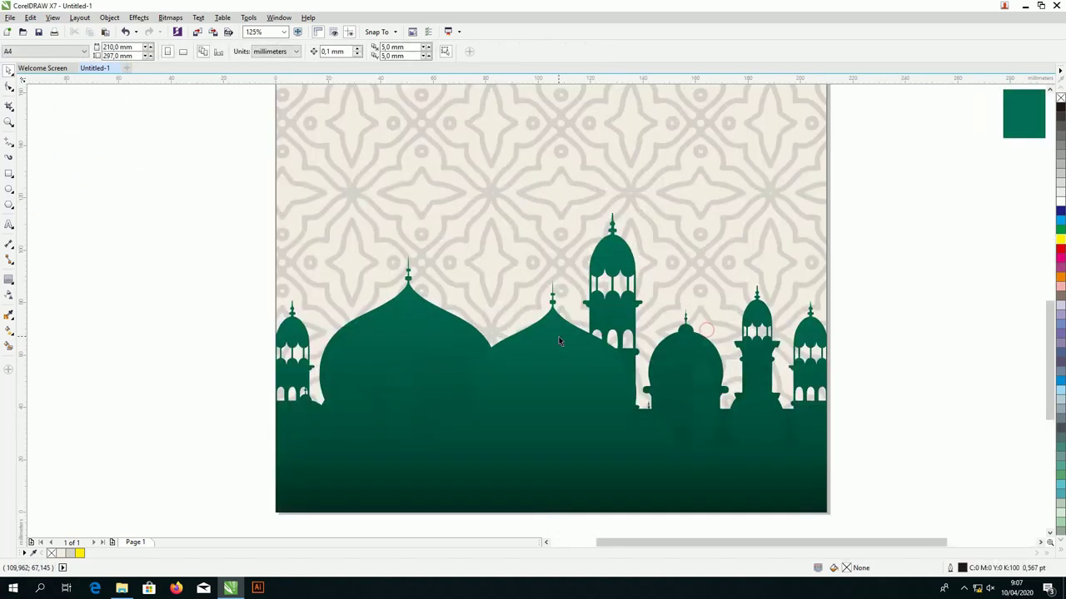
click(425, 326)
key(g)
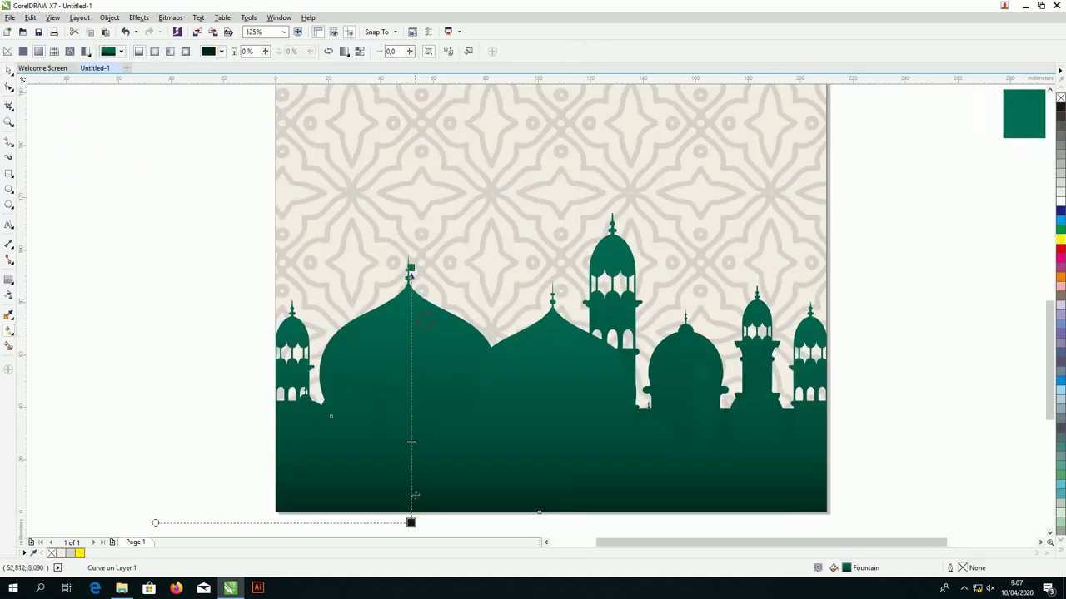
drag(410, 523, 410, 441)
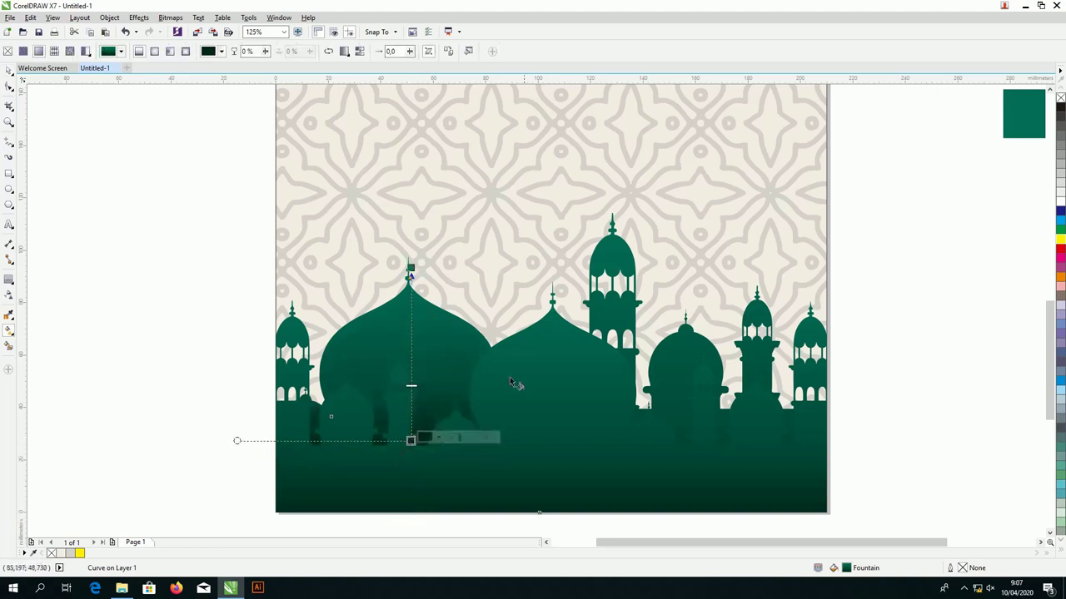
click(600, 317)
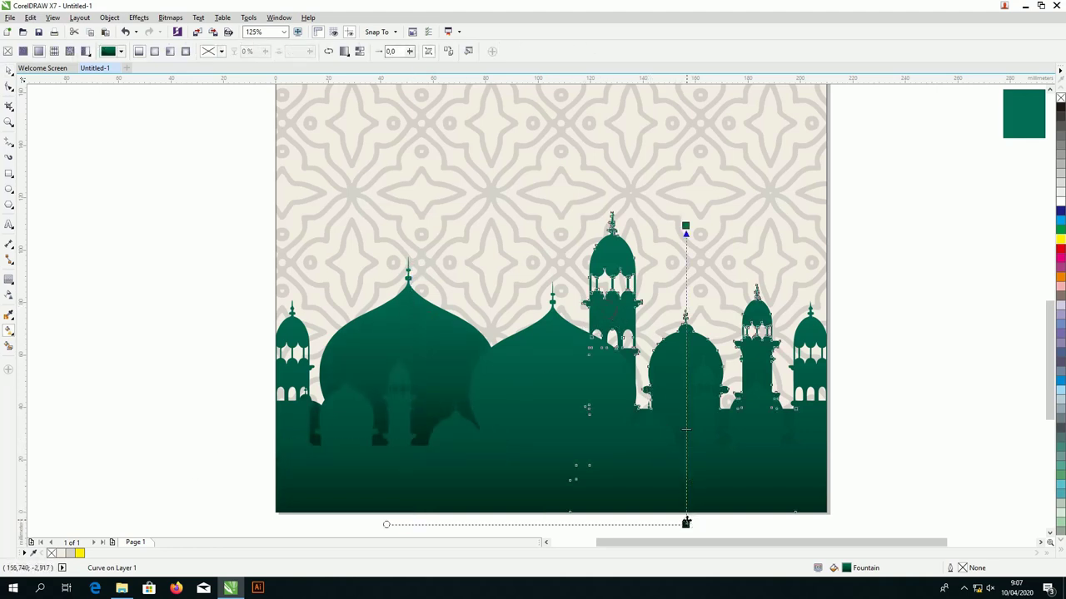
drag(686, 524, 685, 399)
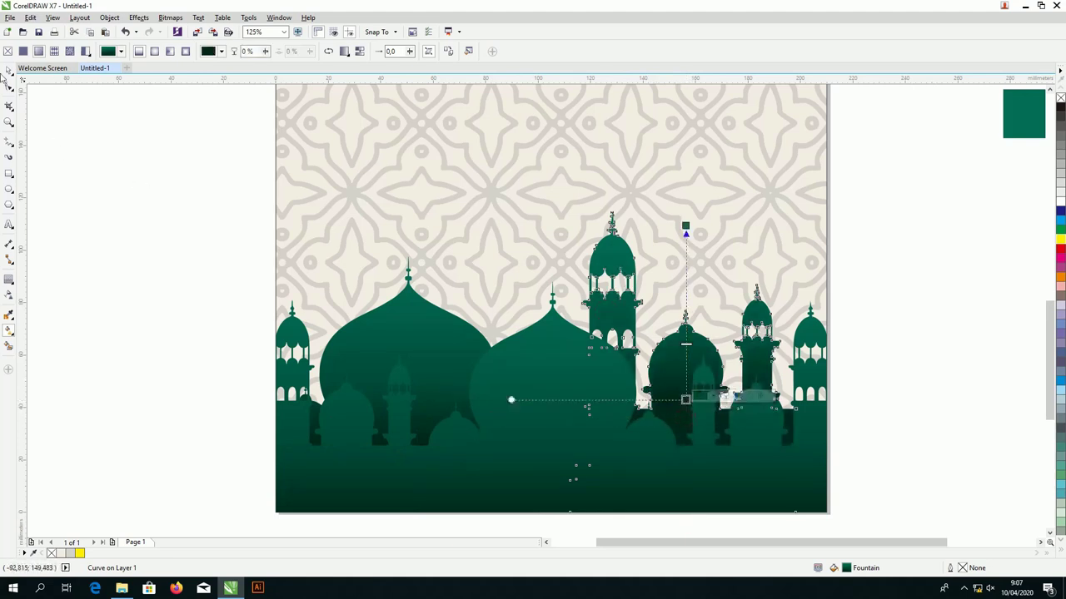
click(8, 72)
scroll(255, 345, down, 1)
drag(196, 228, 585, 473)
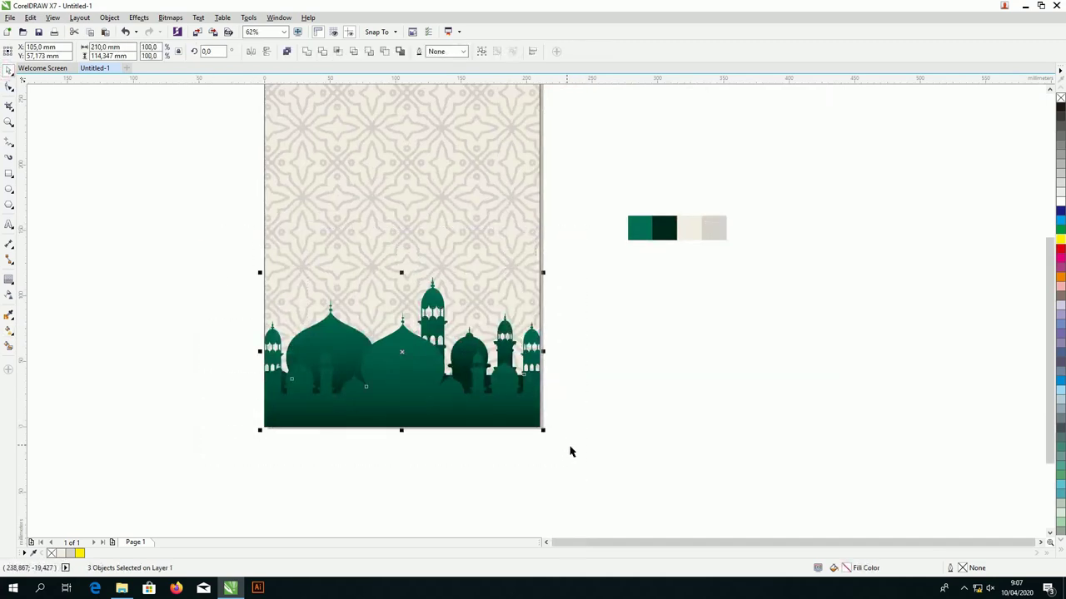
scroll(450, 359, up, 1)
click(734, 379)
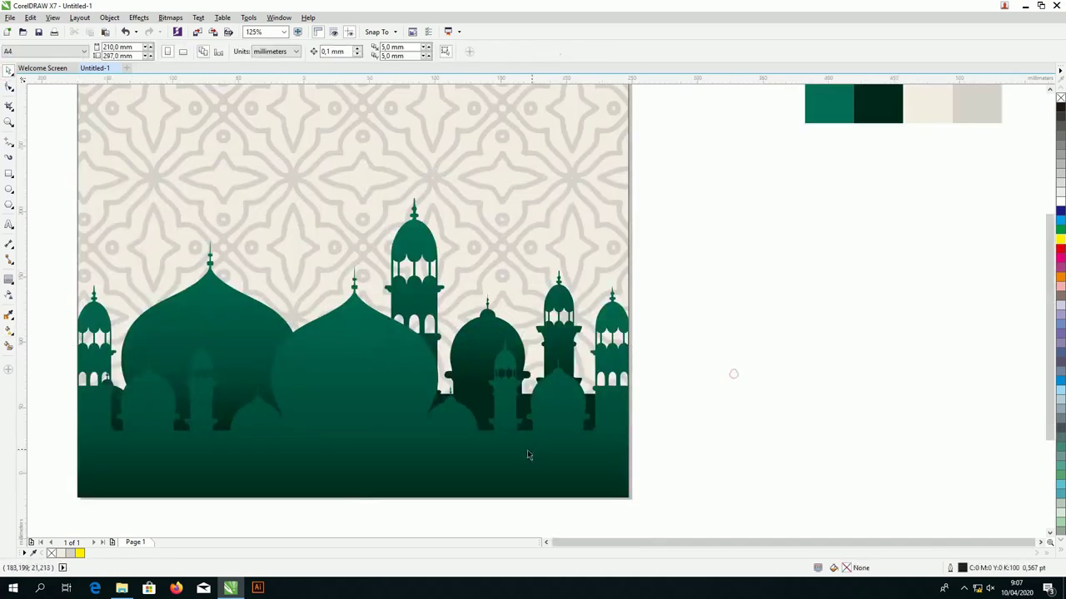
Scale the rear wing piece with the tall minaret down slightly
scroll(732, 373, down, 2)
scroll(734, 350, up, 2)
scroll(463, 388, up, 1)
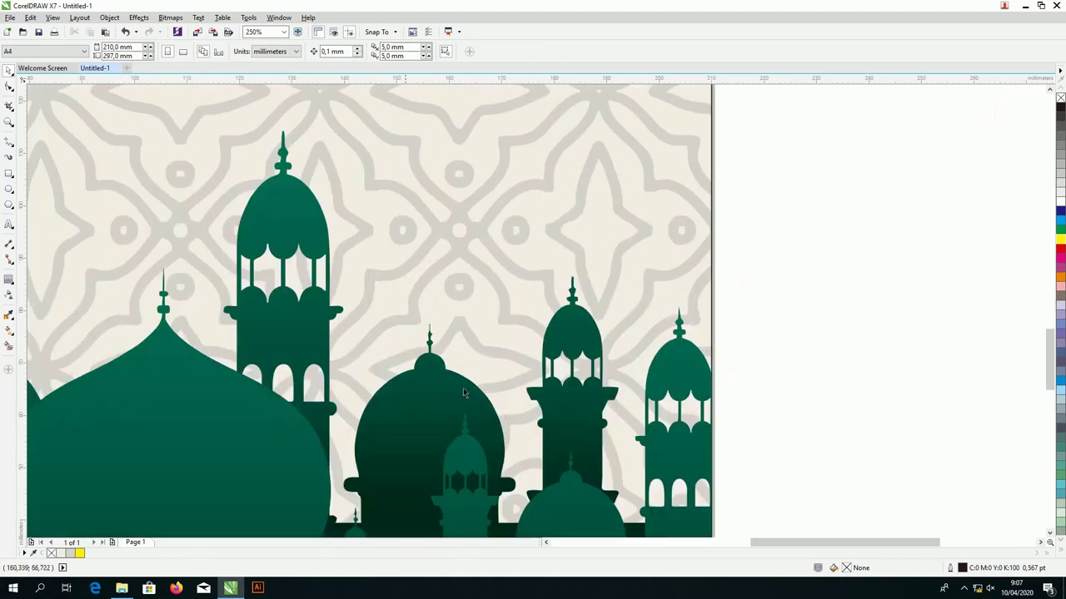
click(302, 248)
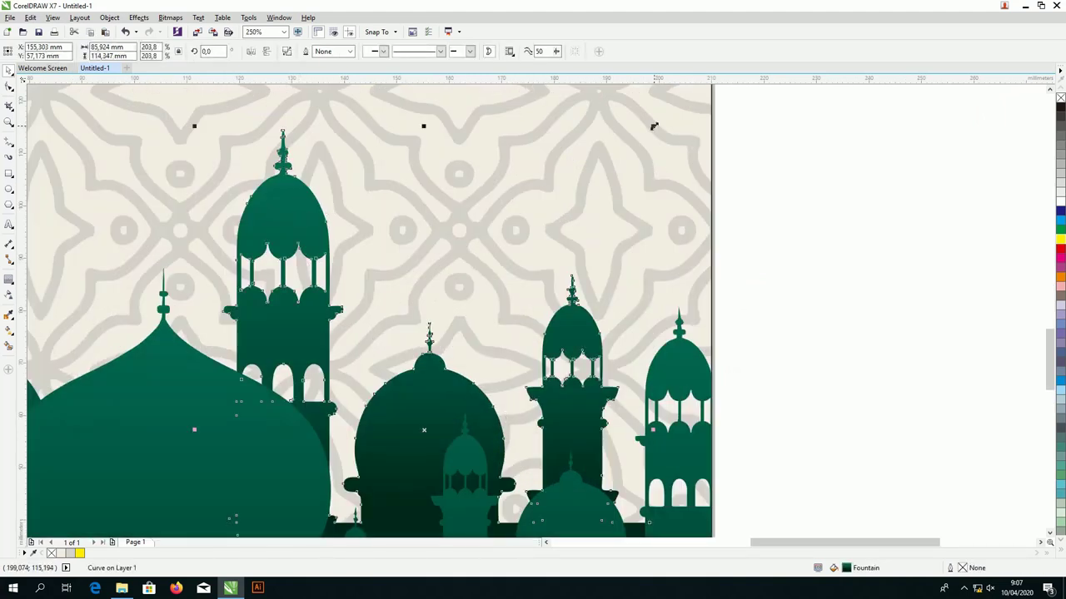
drag(649, 124, 640, 135)
click(752, 212)
scroll(752, 209, down, 3)
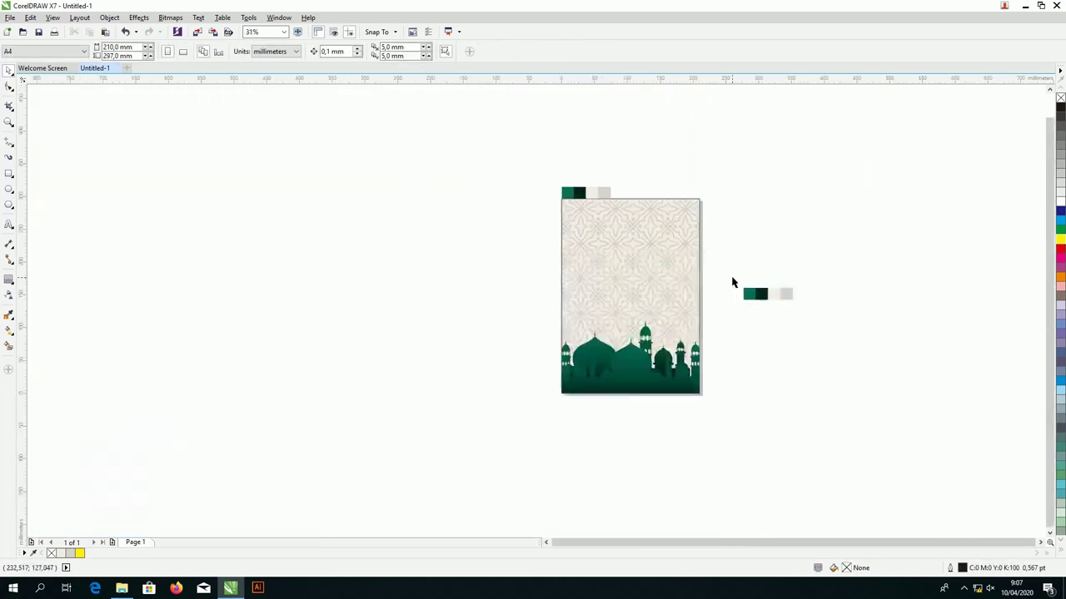
scroll(732, 283, up, 3)
scroll(707, 324, down, 1)
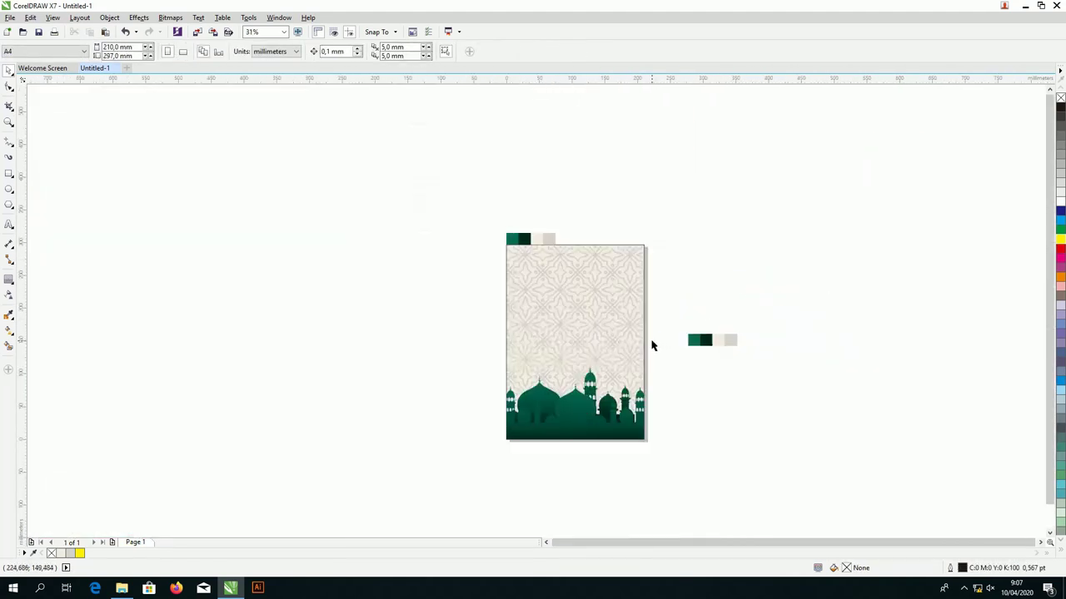
Delete the spare colour palette beside the page
click(767, 340)
key(Delete)
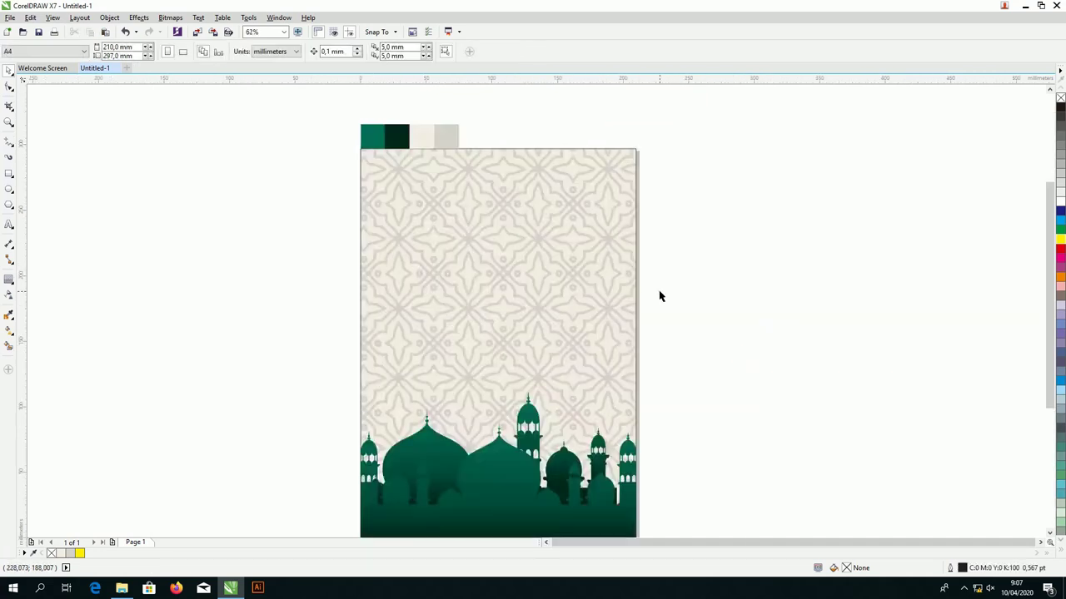
Open the Teks file in Notepad, copy the lines "PANITIA KEGIATAN RAMADHAN" and "1440 H/2019 M", and return to CorelDRAW
click(121, 588)
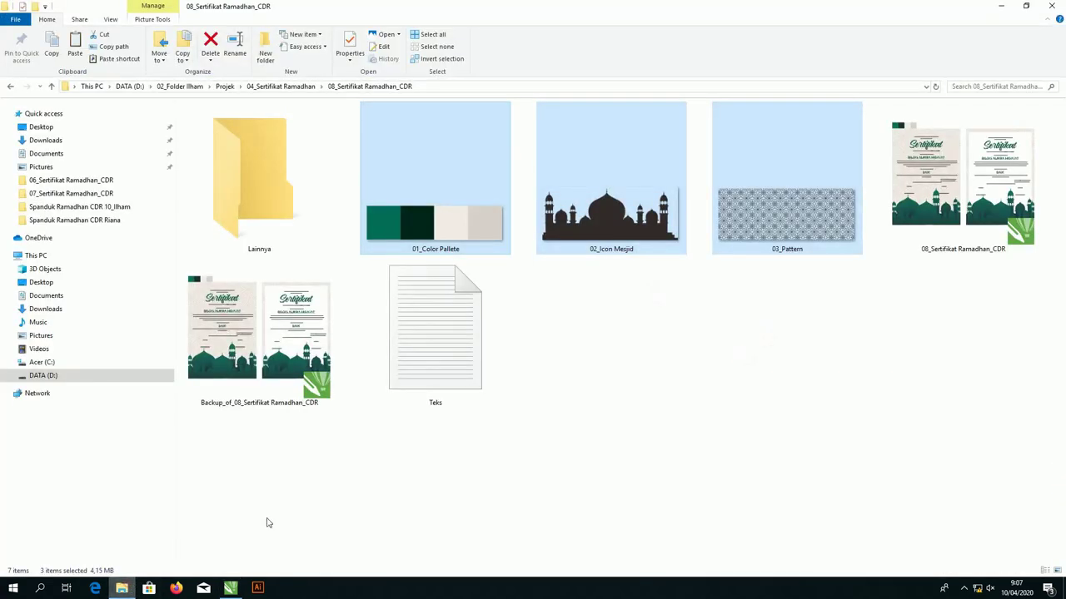
click(440, 354)
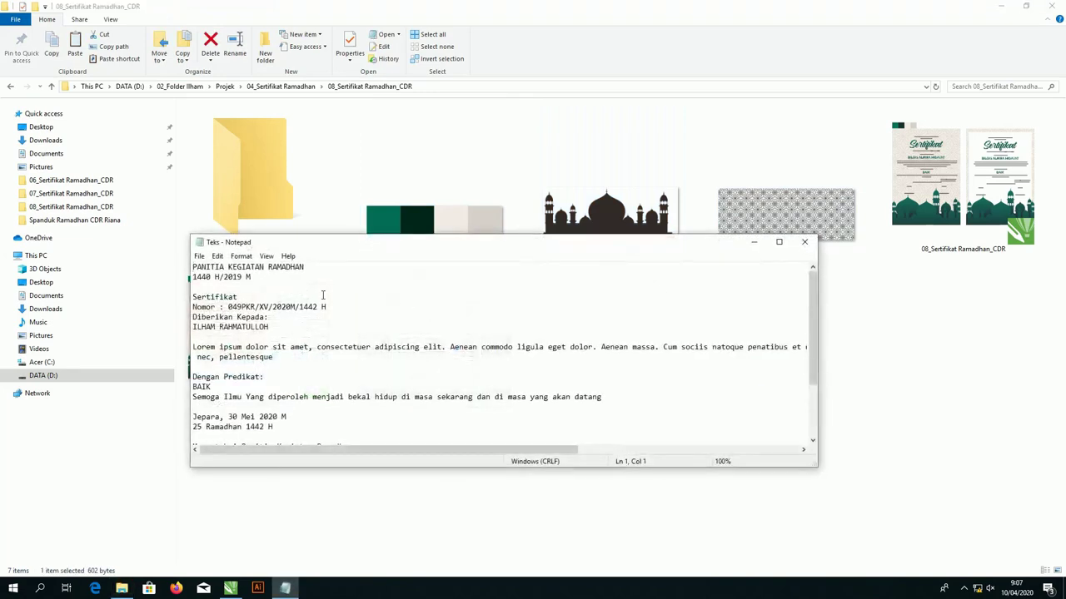
drag(313, 284, 195, 263)
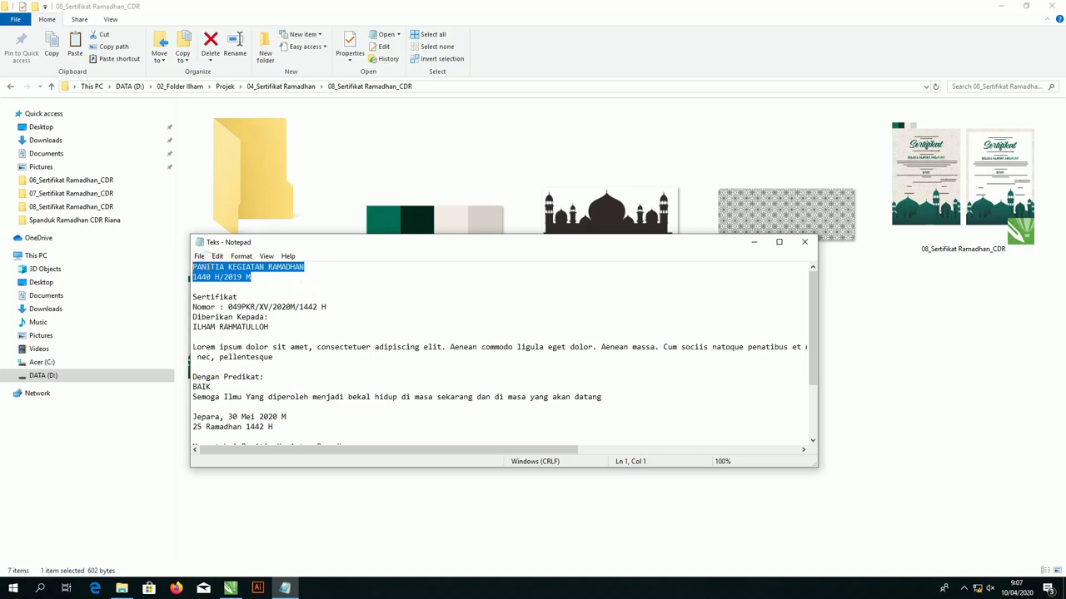
right_click(207, 268)
click(237, 303)
click(230, 587)
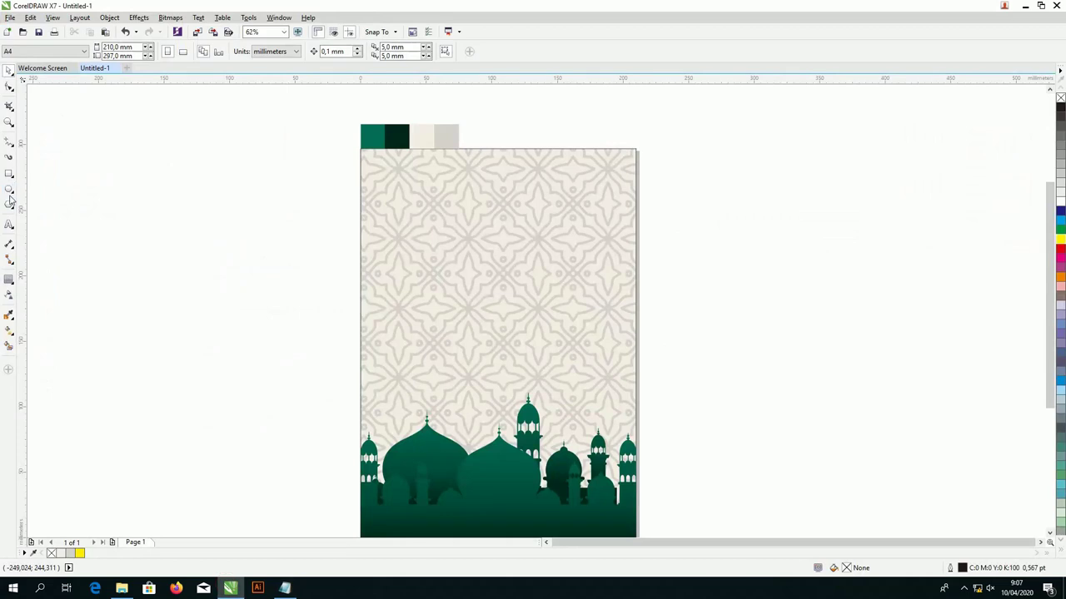
Paste the copied heading as artistic text near the page's upper edge and remove its trailing empty line
click(10, 227)
scroll(468, 164, up, 4)
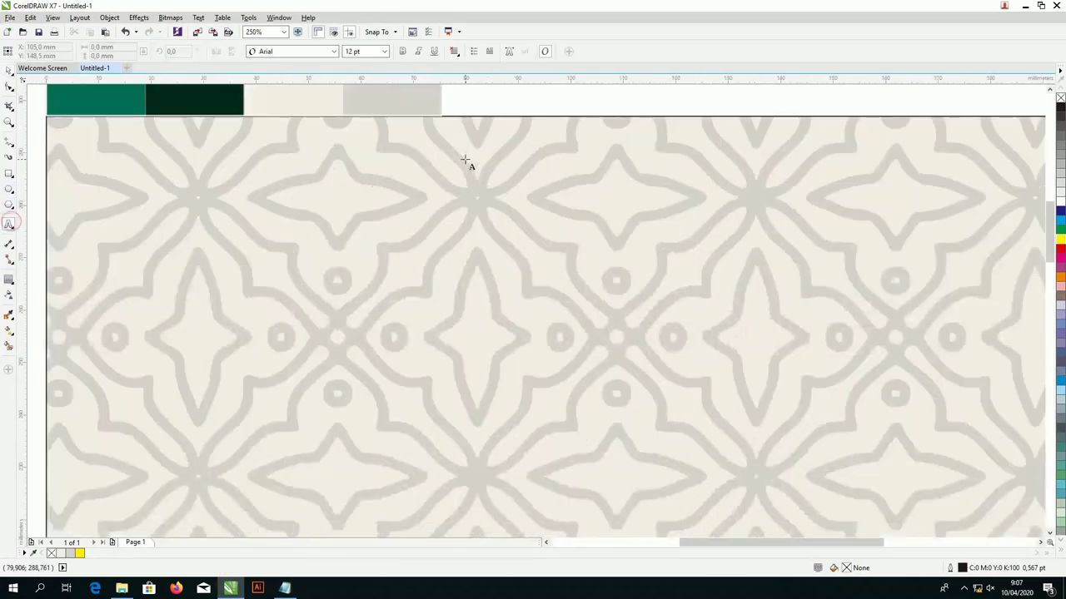
click(433, 208)
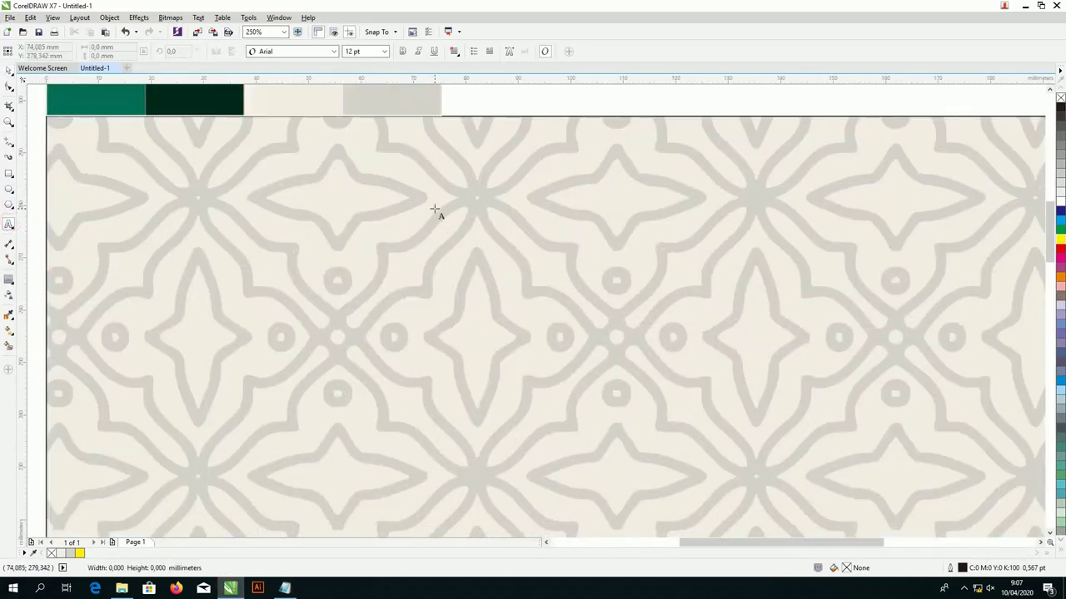
key(ctrl+v)
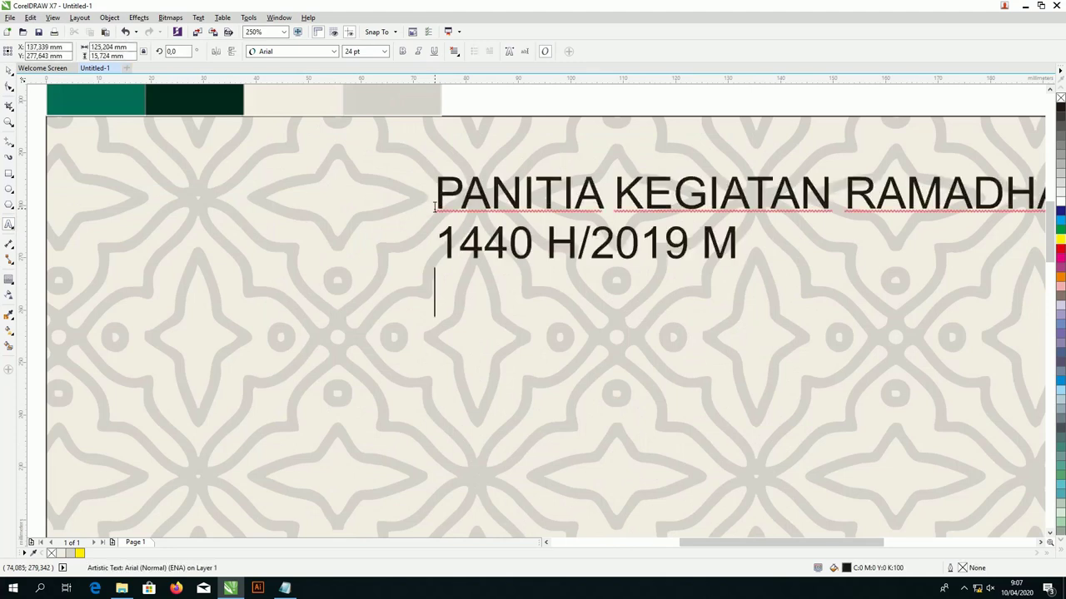
scroll(433, 206, down, 3)
key(BackSpace)
Format the two-line heading in bold Futura Md BT at 13 pt with centred alignment
key(ctrl+a)
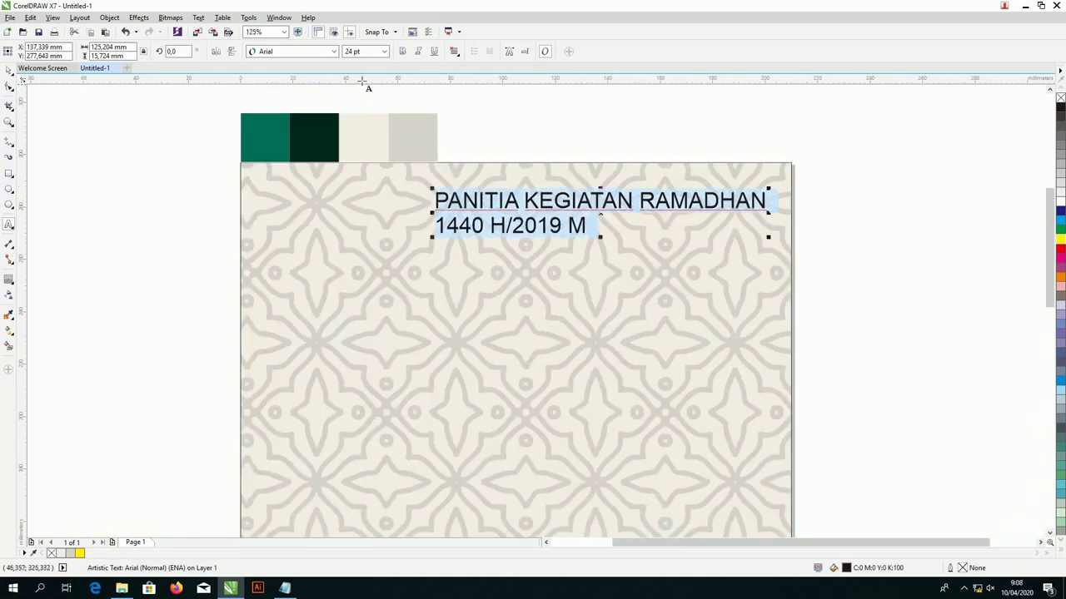
click(332, 53)
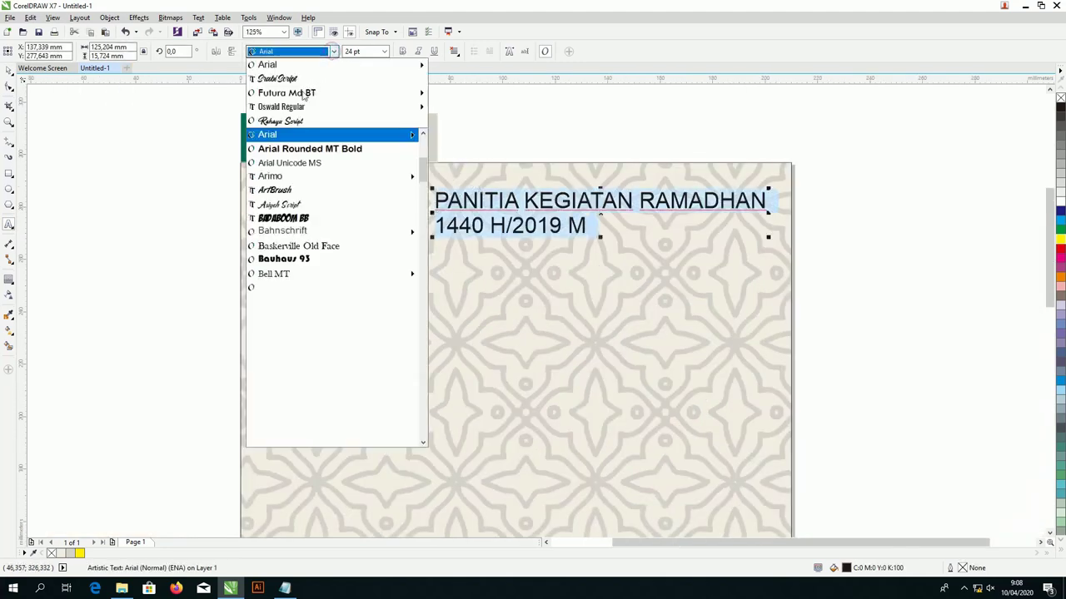
click(292, 92)
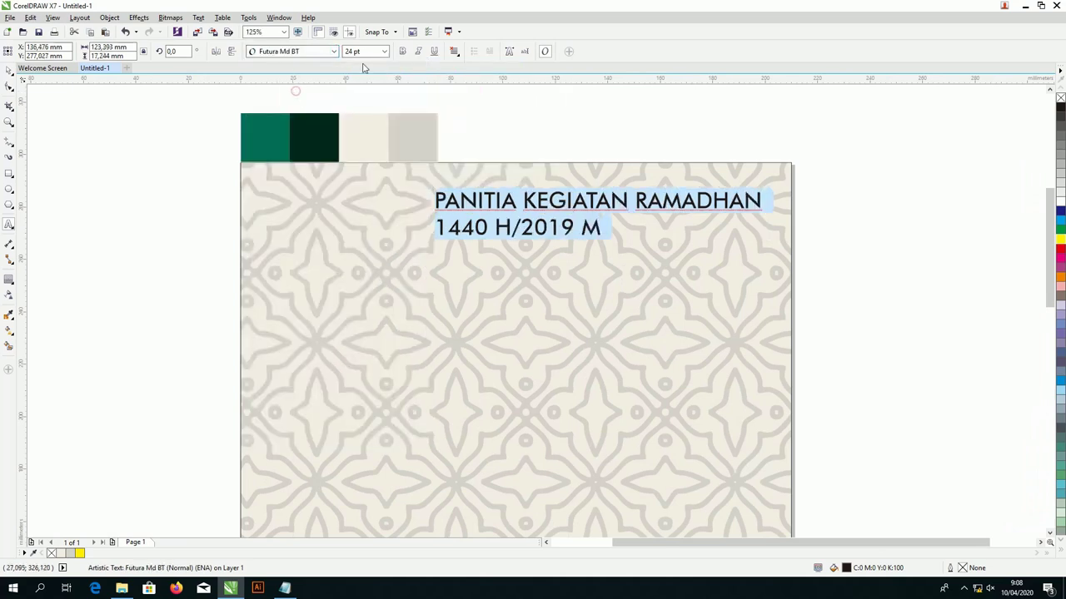
click(385, 52)
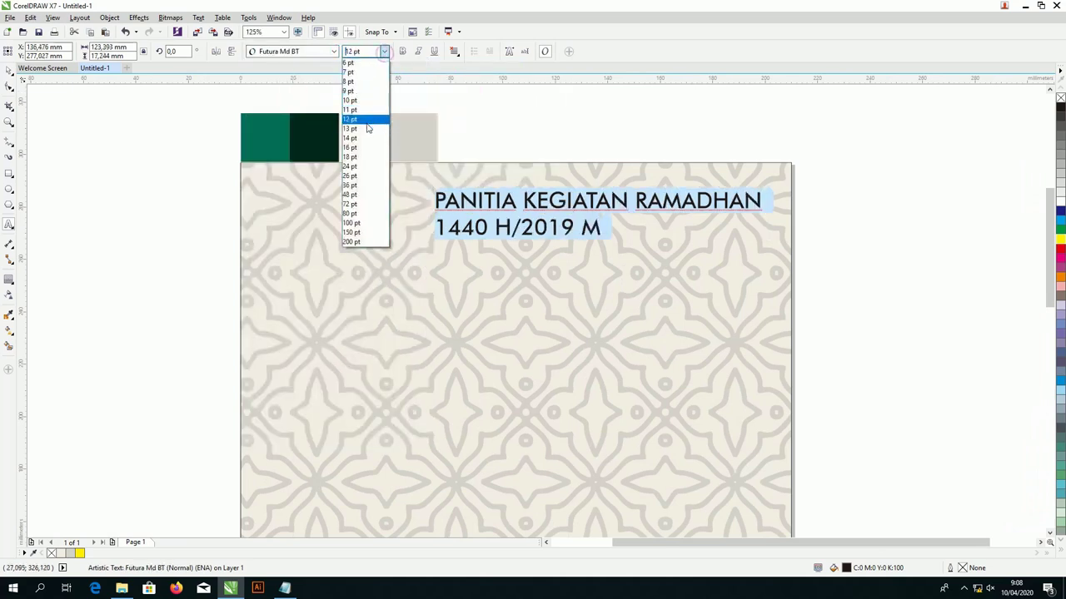
click(363, 103)
click(405, 52)
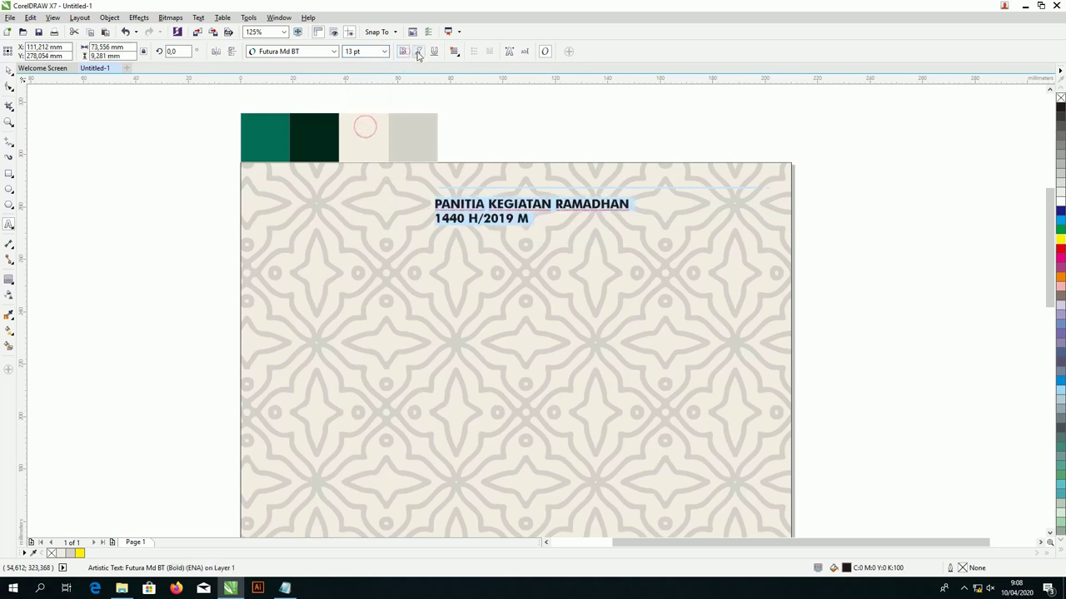
click(456, 53)
click(471, 89)
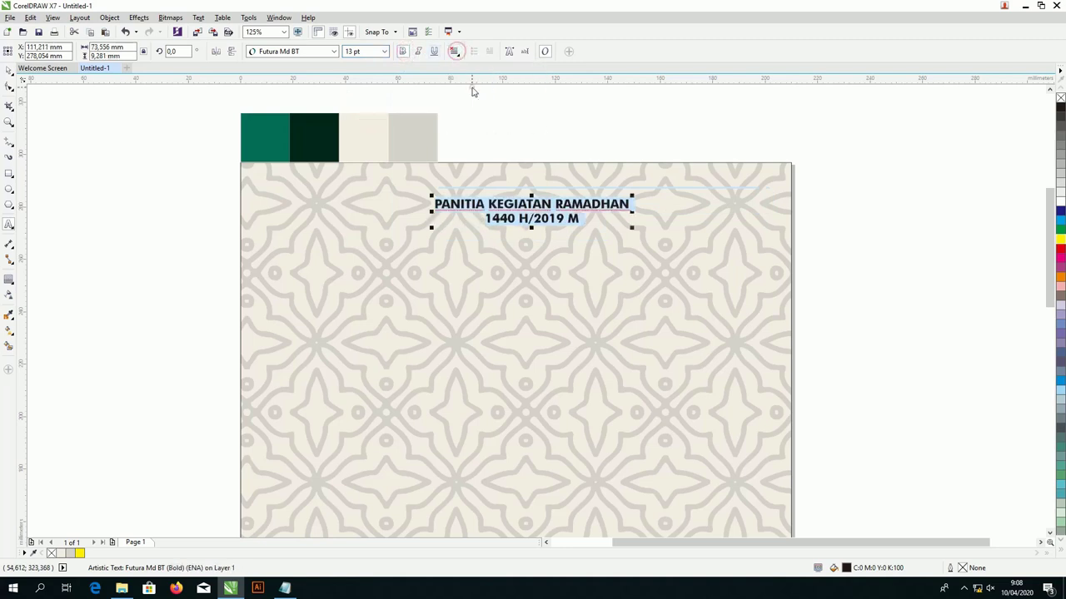
Centre the heading horizontally on the page background and raise it about 5 mm
click(10, 72)
shift+click(444, 164)
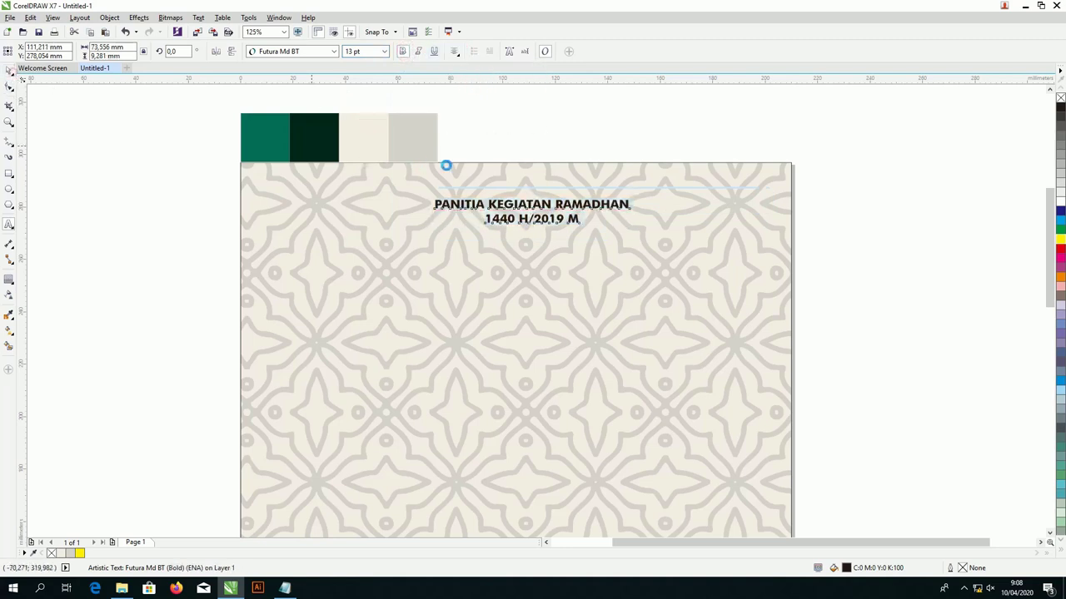
key(e)
click(558, 153)
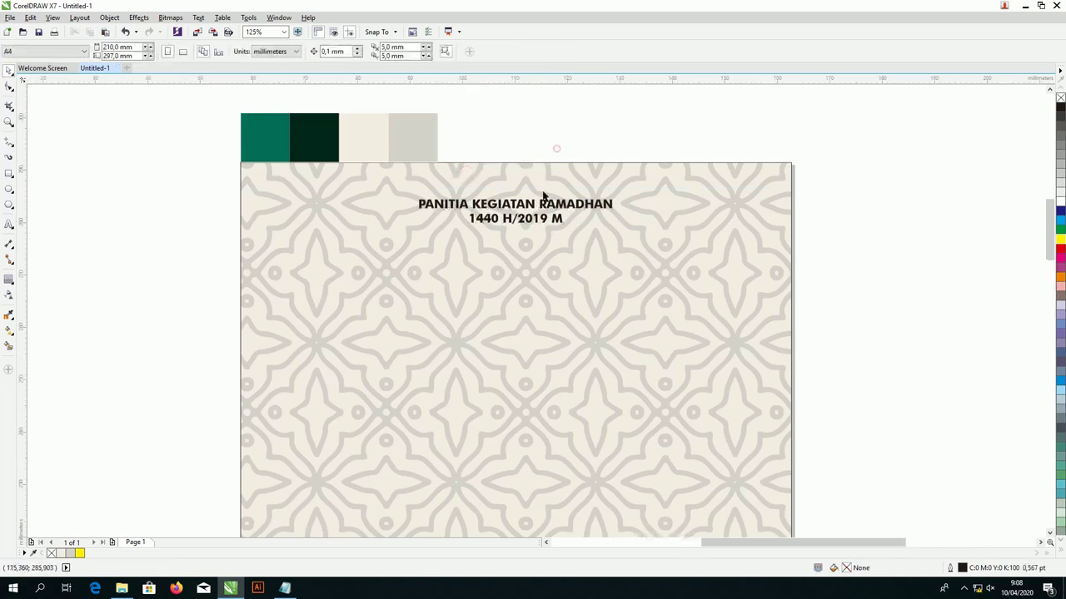
scroll(542, 202, up, 3)
scroll(541, 243, down, 3)
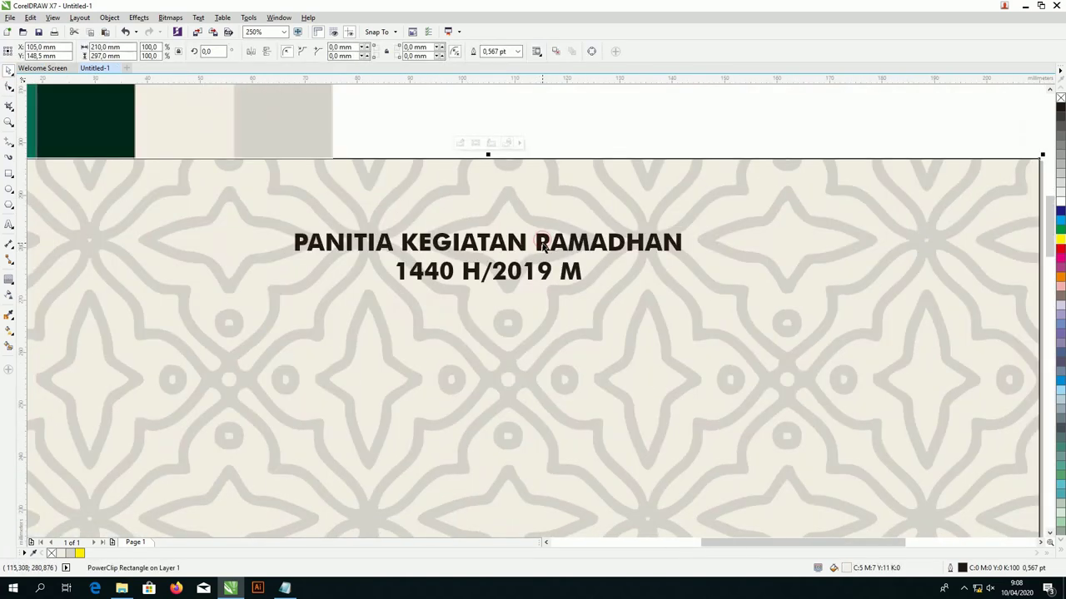
click(542, 240)
key(shift+Page_Down)
key(shift+Page_Up)
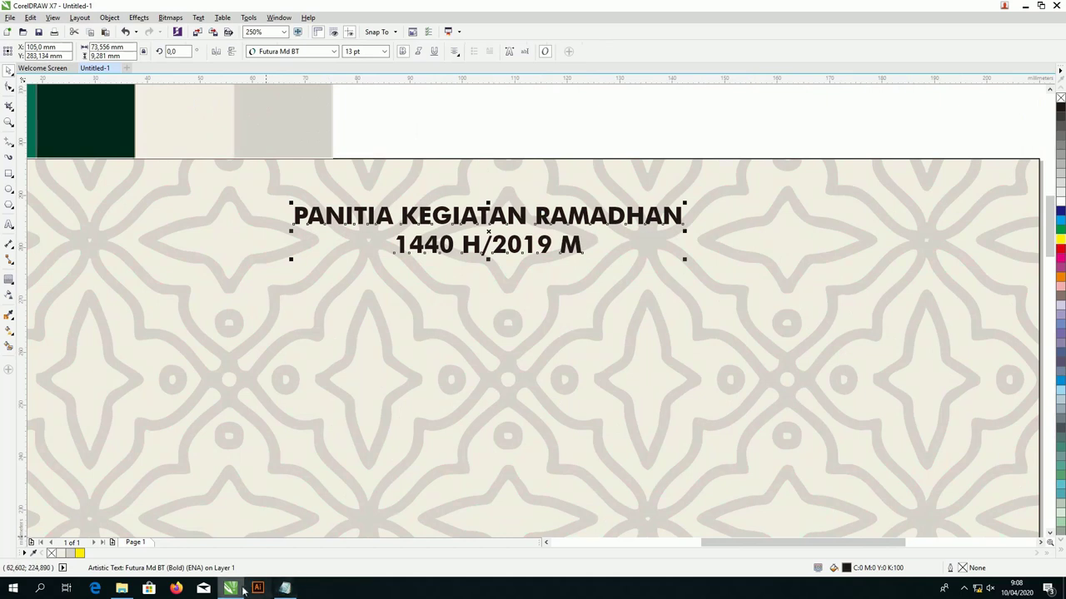
Copy the lines from "Sertifikat" through the recipient's name in the Notepad text and minimize Notepad
click(284, 588)
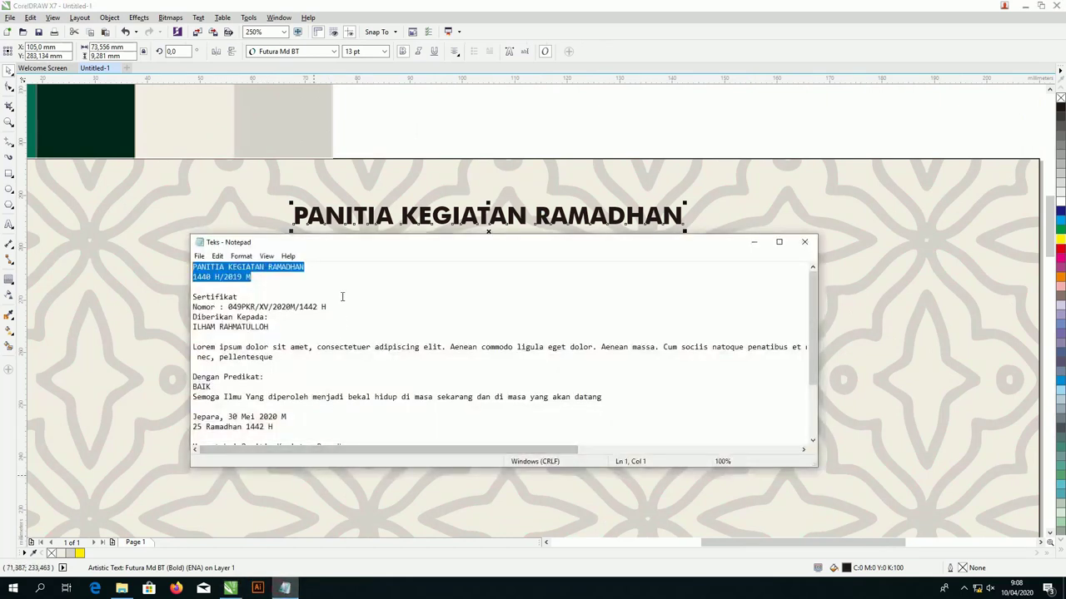
drag(273, 330, 197, 297)
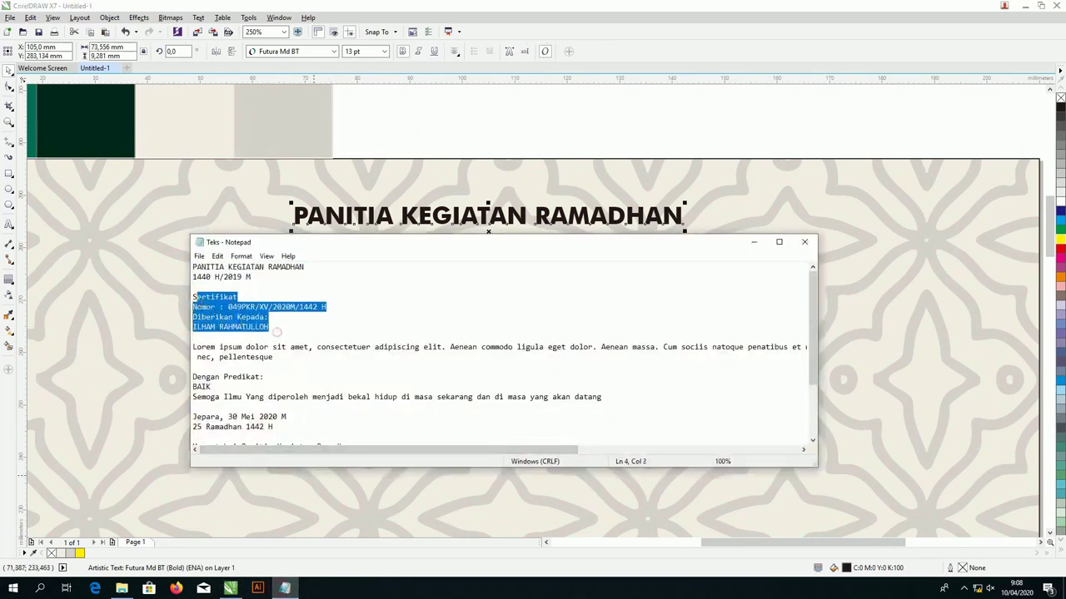
right_click(205, 307)
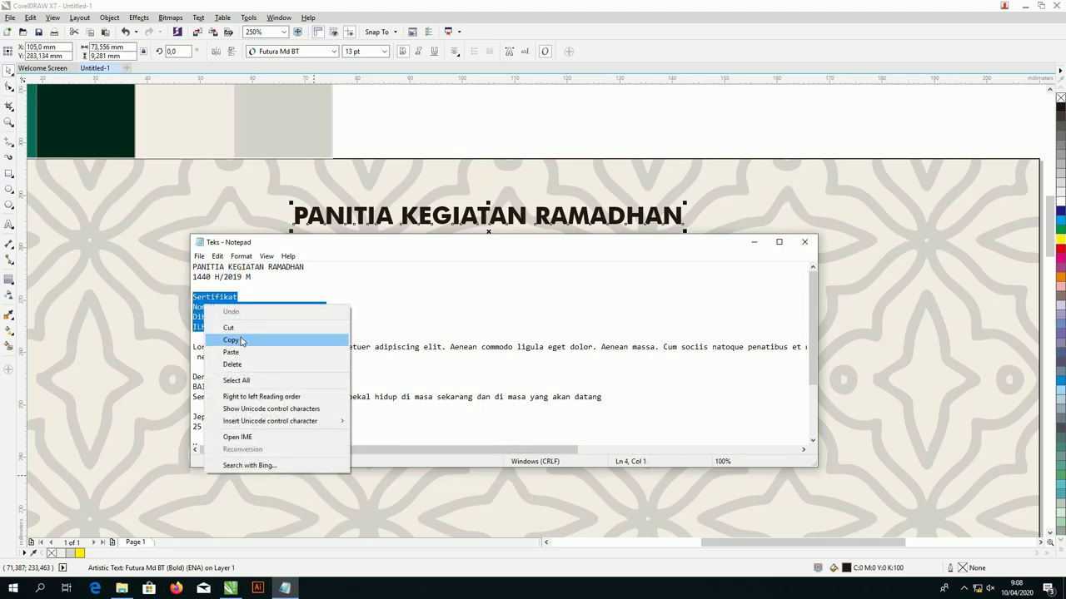
click(238, 340)
click(755, 243)
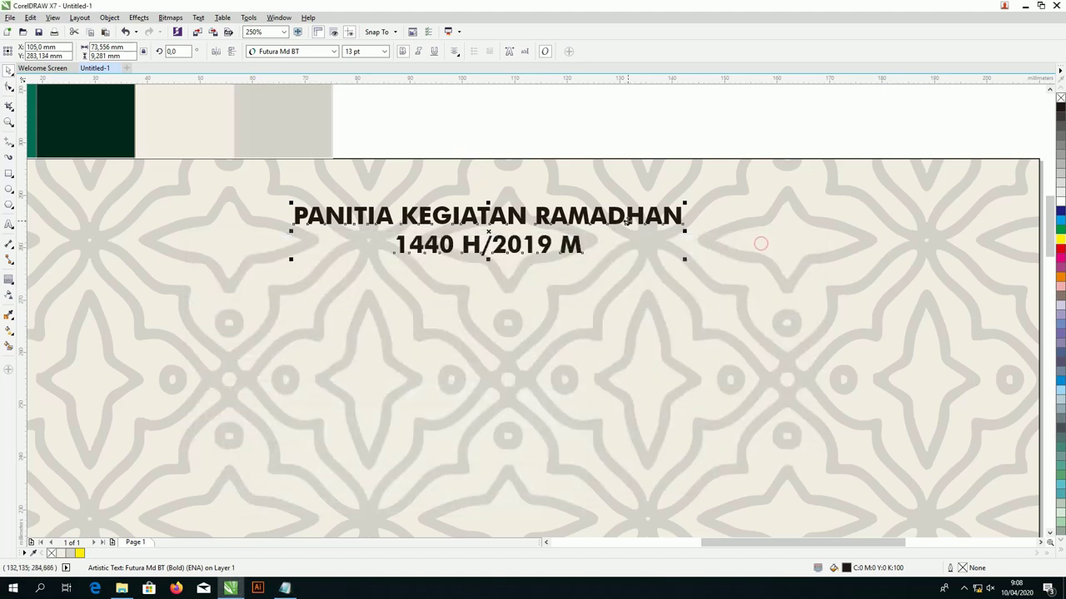
Duplicate the heading about 15 mm below the original and replace the copy's text with the copied certificate lines
drag(624, 219, 618, 305)
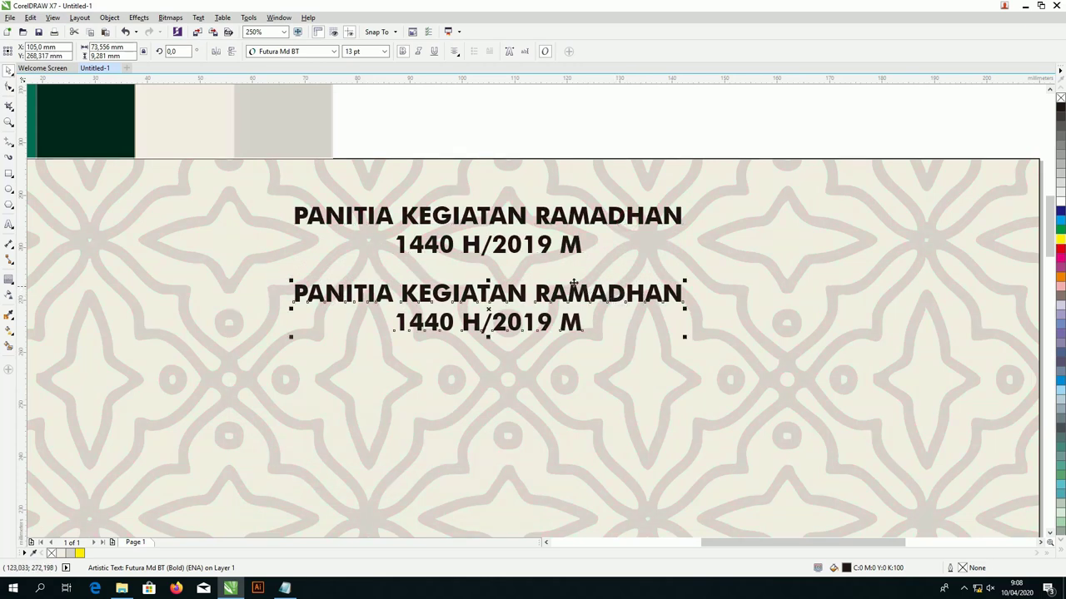
key(ctrl+a)
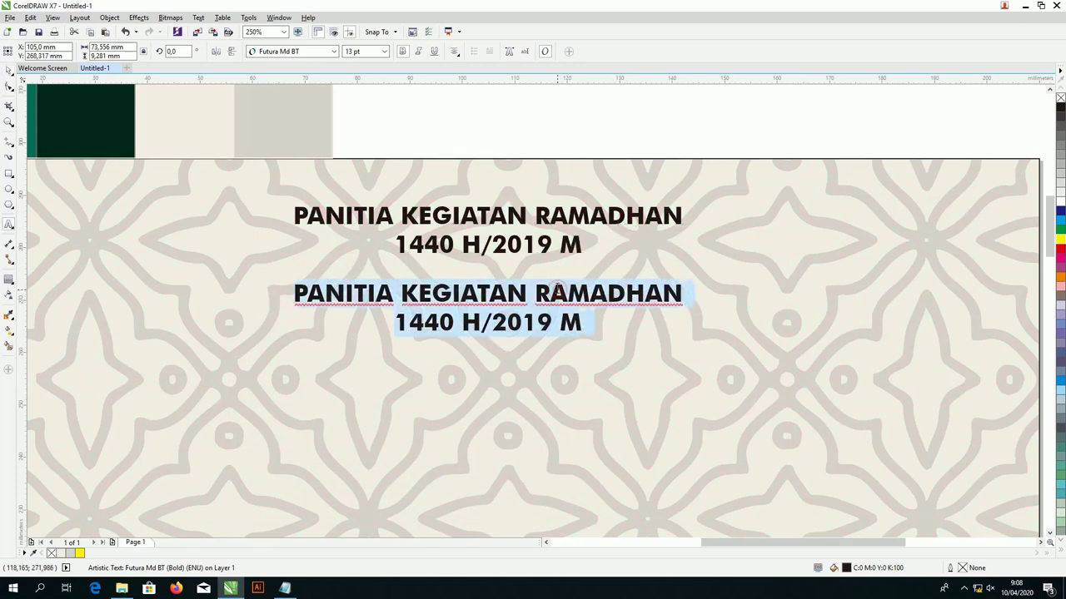
key(ctrl+v)
scroll(532, 316, down, 1)
scroll(533, 316, up, 3)
scroll(533, 316, down, 2)
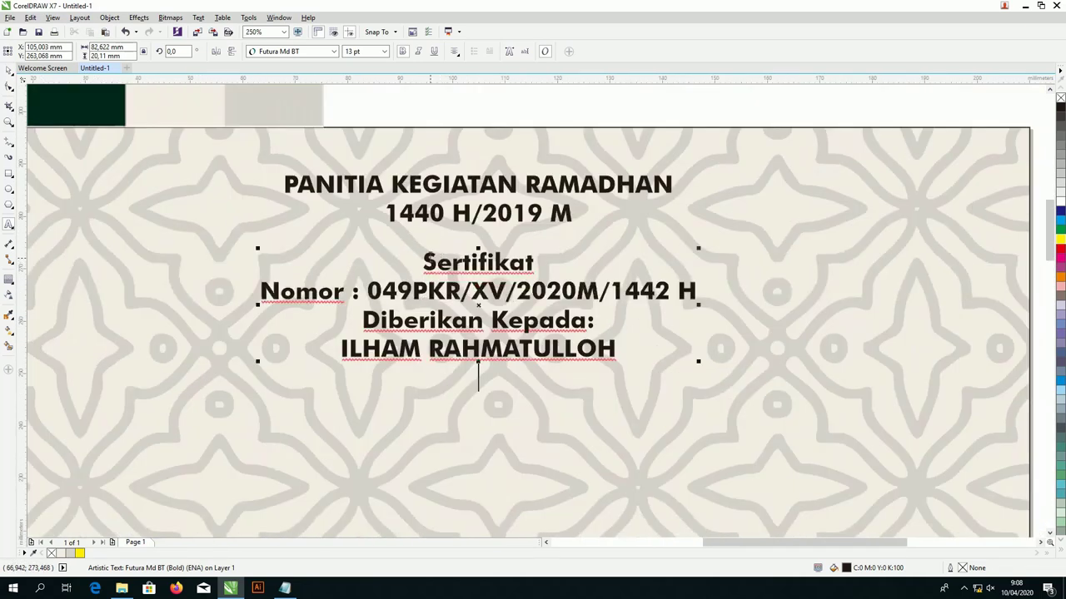
Set the word "Sertifikat" in Srabi Script at 80 pt
double_click(455, 259)
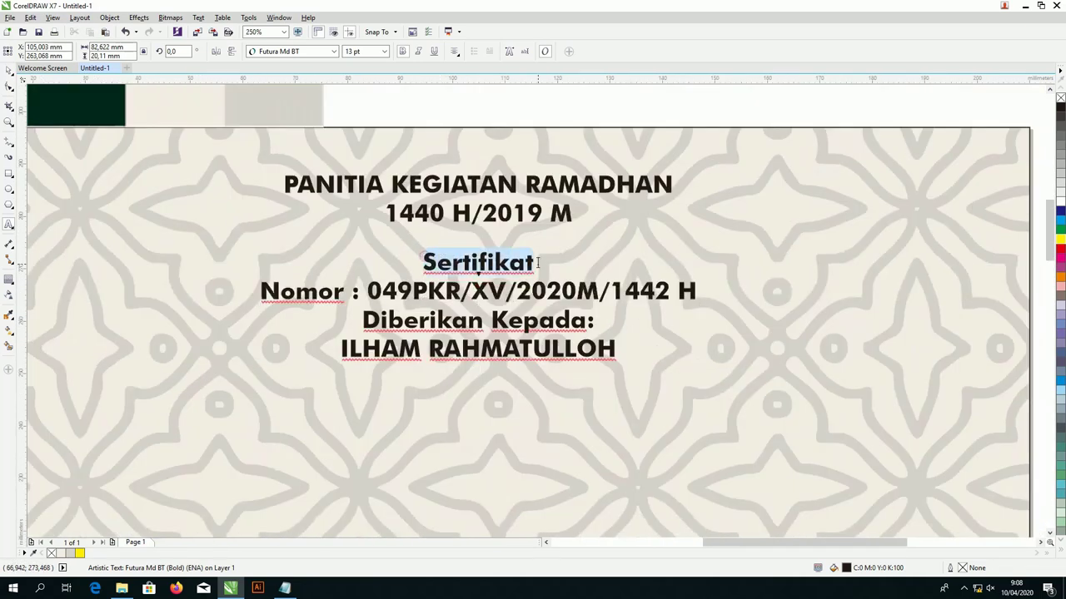
click(313, 52)
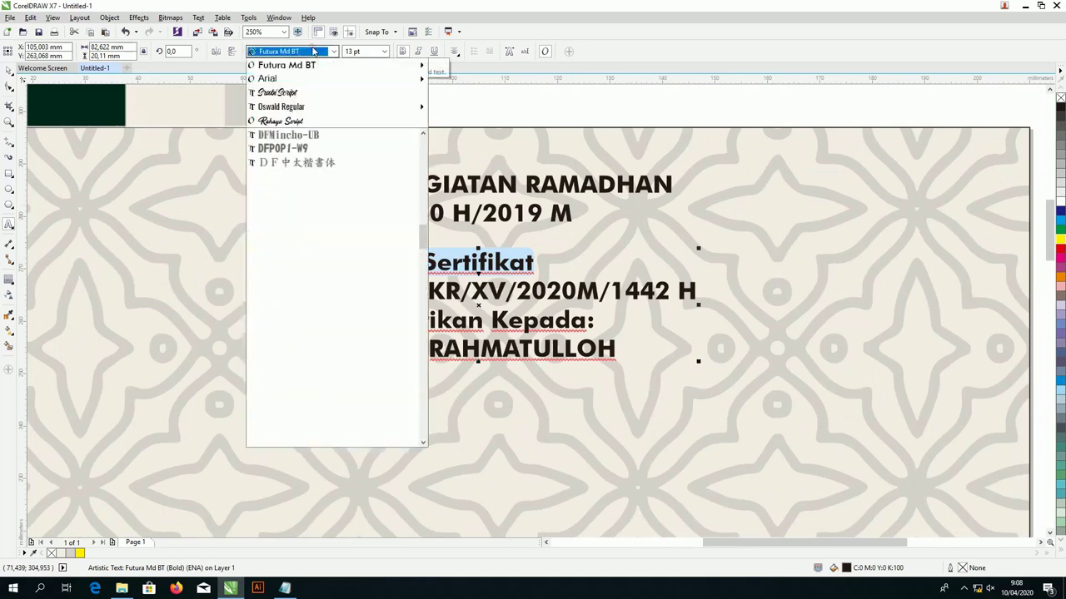
click(293, 94)
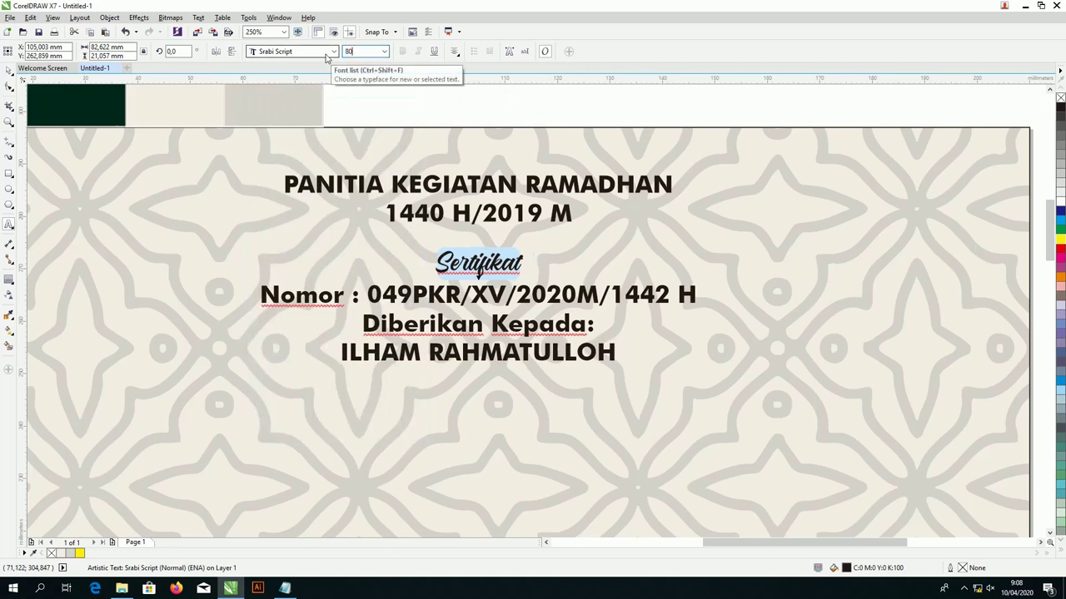
key(Return)
scroll(453, 360, down, 2)
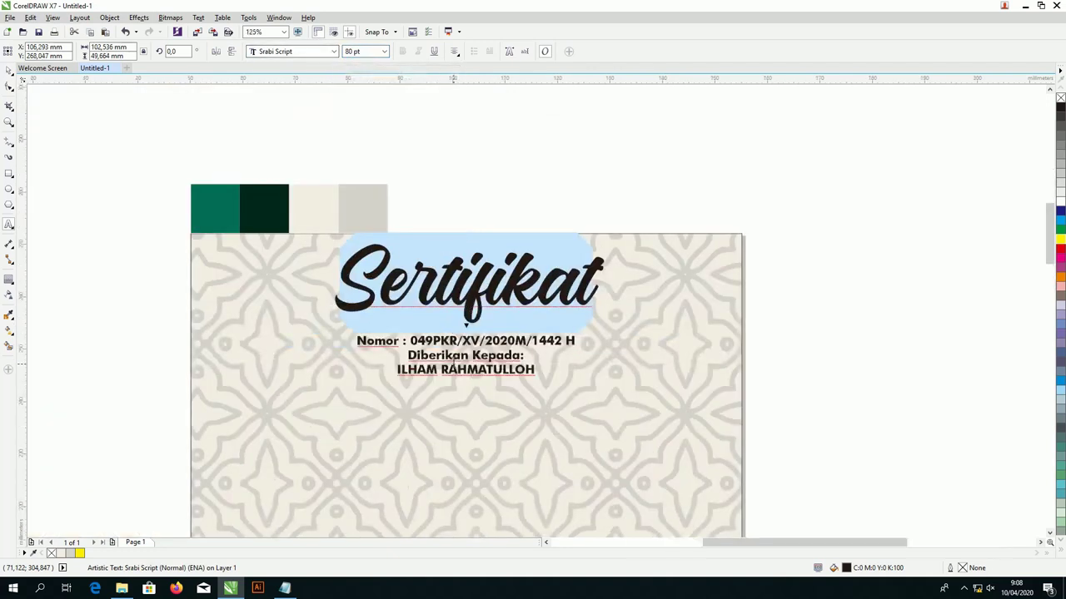
Remove the bold from "Diberikan Kepada:" and set the recipient's name to 26 pt
scroll(454, 360, up, 2)
drag(363, 346, 594, 346)
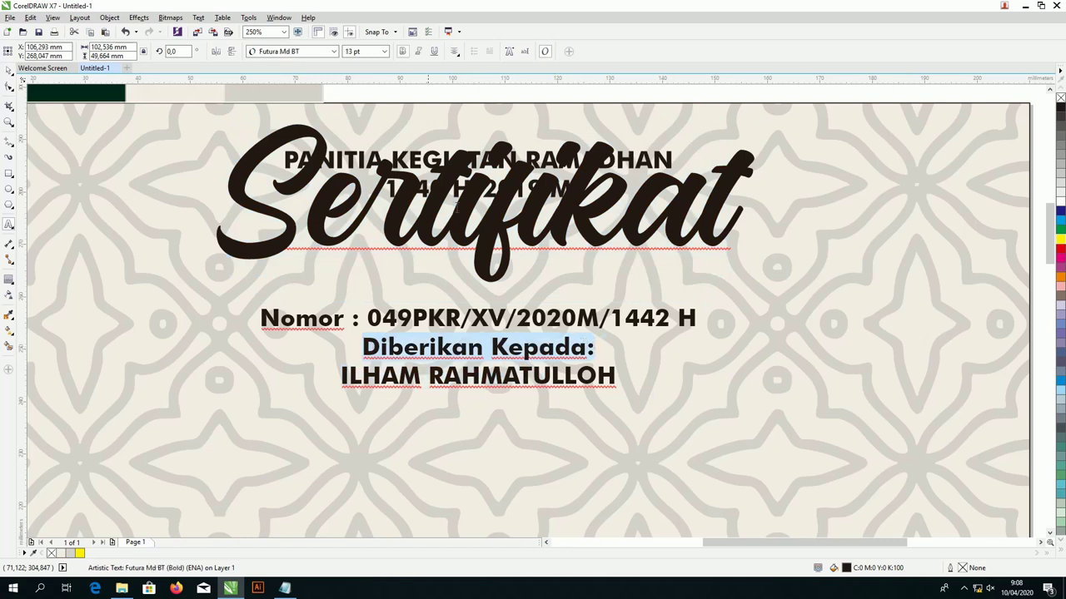
click(403, 57)
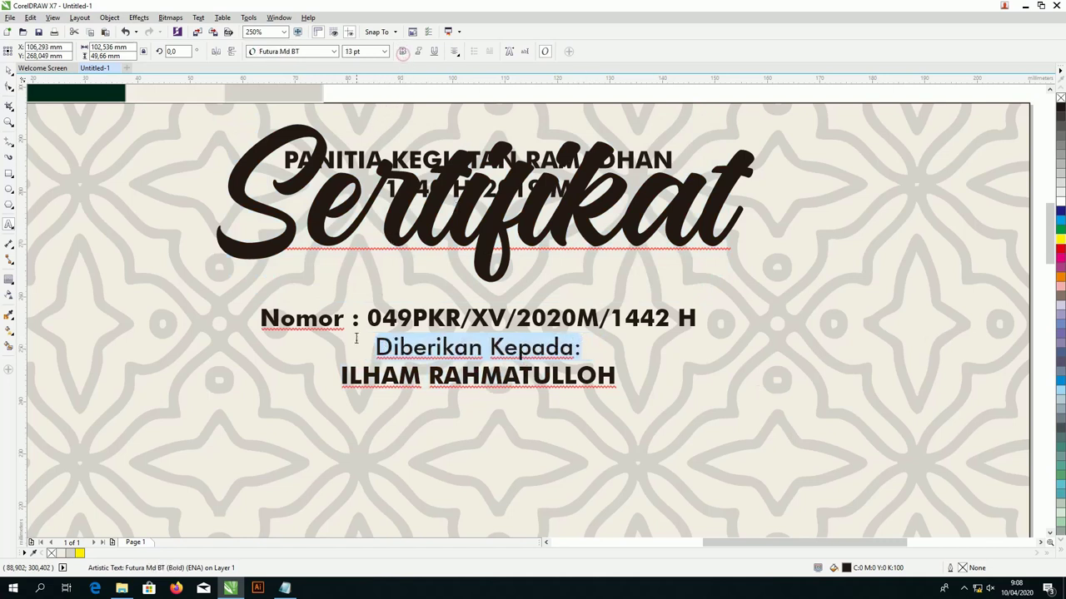
drag(344, 375, 616, 376)
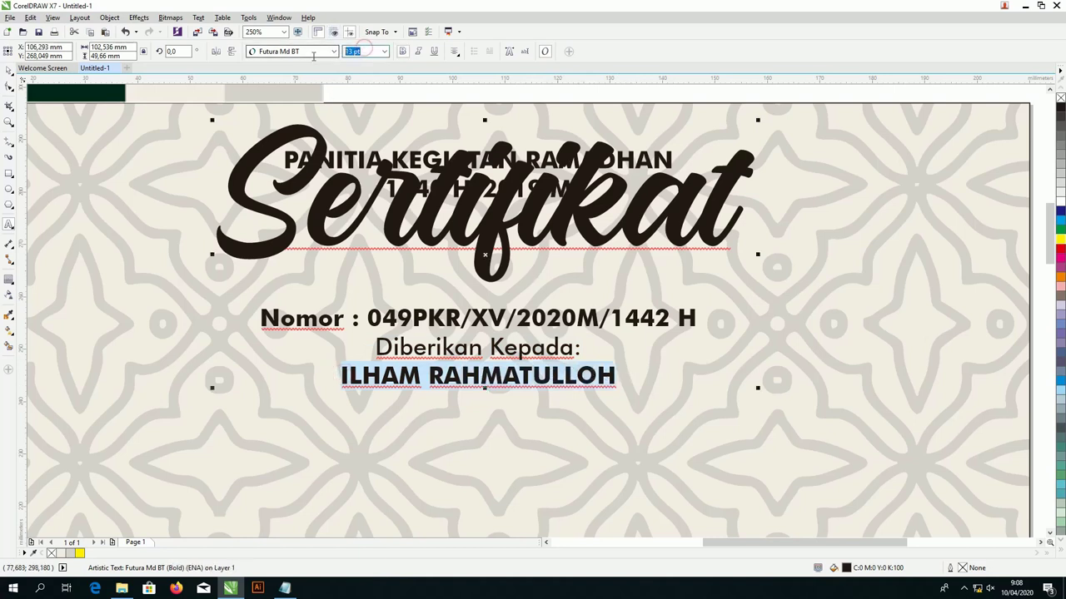
text(26)
key(Return)
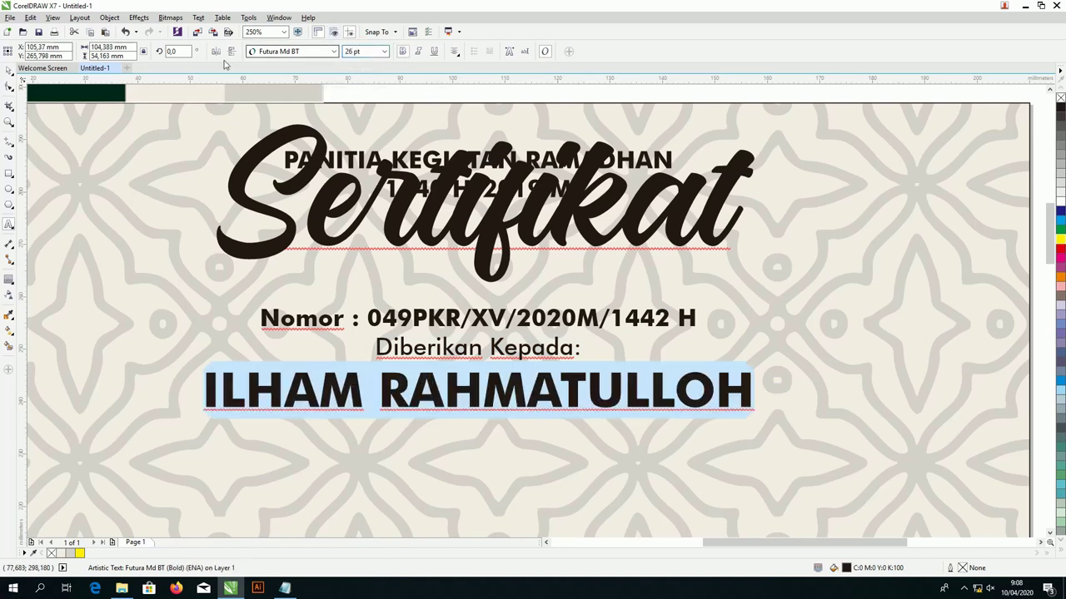
Move the certificate text block down about 17 mm so it sits clear of the heading
click(8, 70)
drag(489, 236, 500, 315)
scroll(501, 316, down, 4)
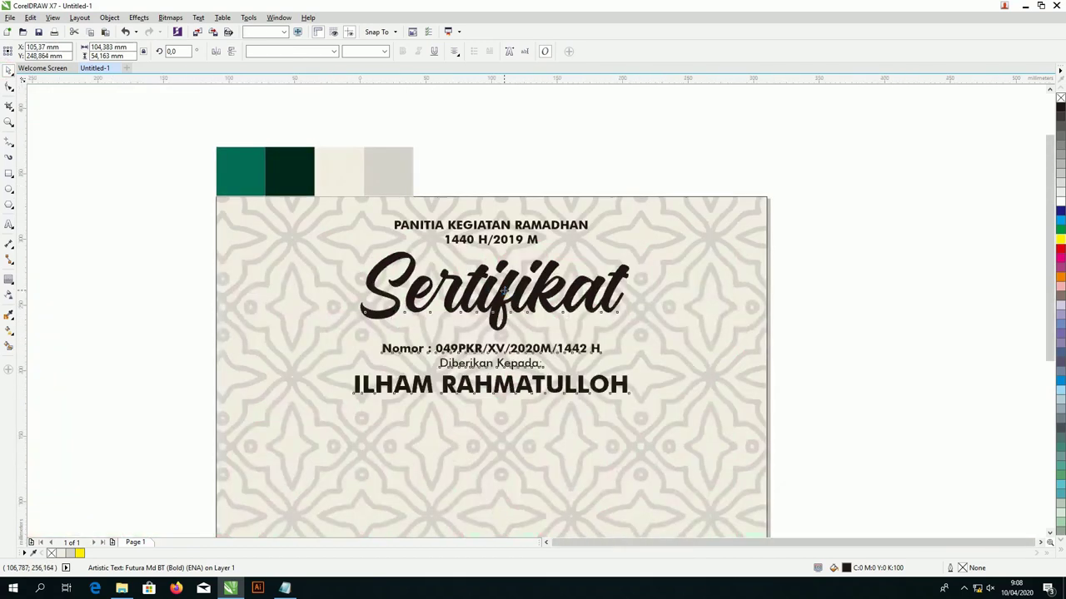
click(708, 293)
scroll(497, 333, up, 4)
click(497, 335)
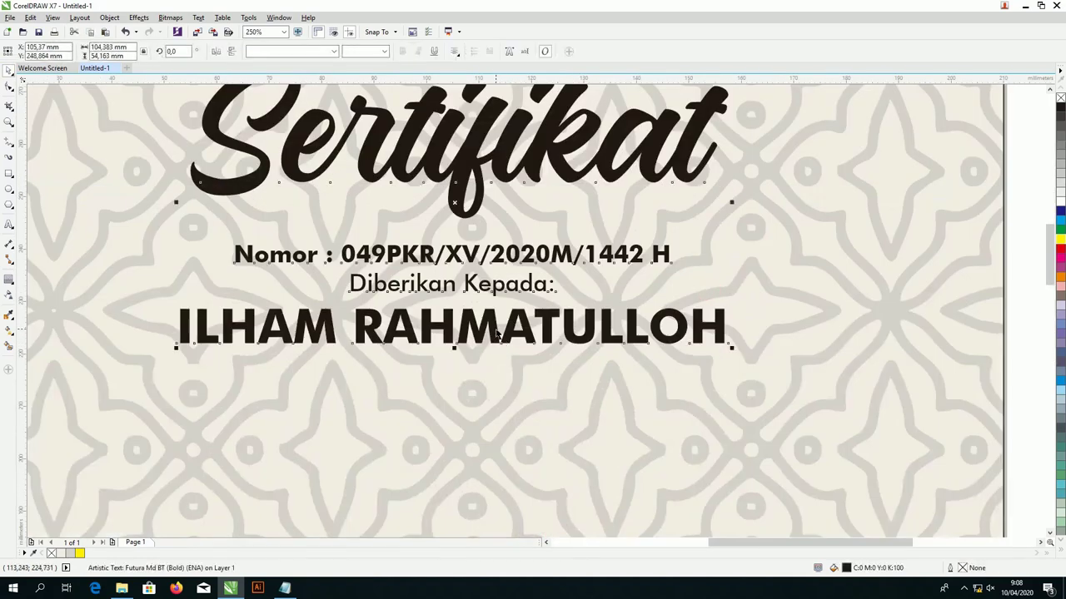
Move the certificate number line up towards "Sertifikat", and move "Diberikan Kepada:" and the recipient's name down with more spacing
scroll(494, 327, down, 3)
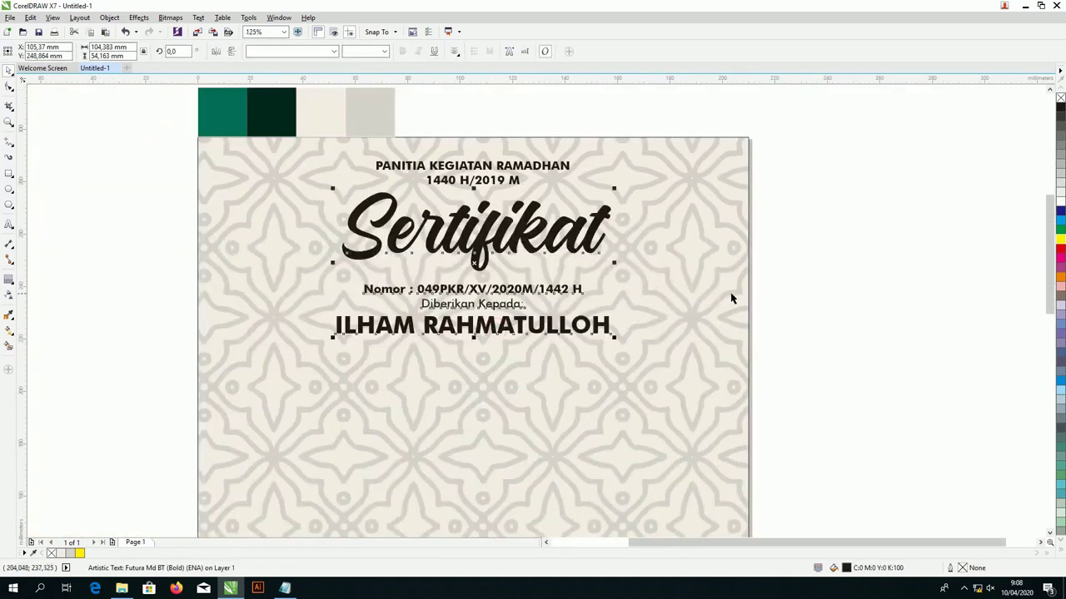
click(793, 293)
scroll(505, 293, up, 5)
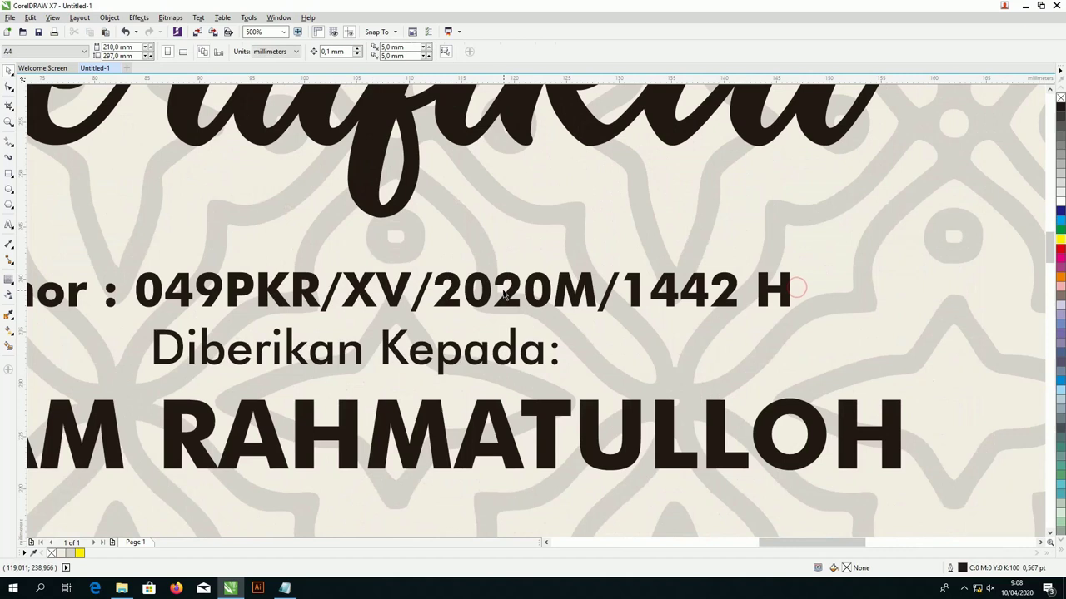
drag(516, 293, 517, 258)
click(442, 364)
drag(438, 416, 437, 434)
shift+click(472, 356)
drag(472, 356, 472, 383)
Move the recipient's name slightly up, closer to "Diberikan Kepada:"
scroll(472, 383, down, 5)
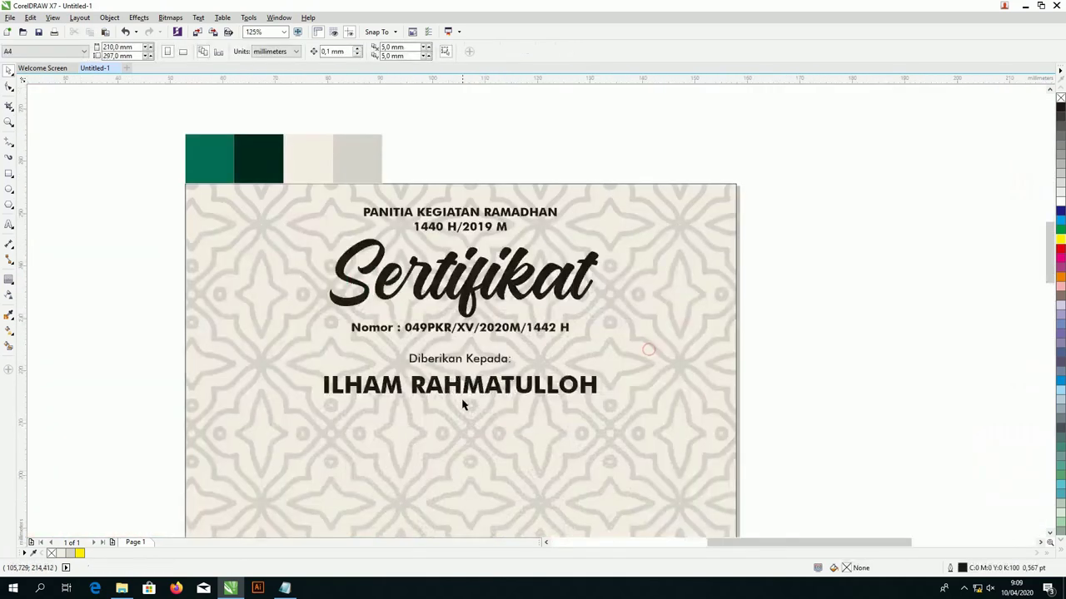
scroll(464, 405, up, 5)
drag(510, 368, 515, 348)
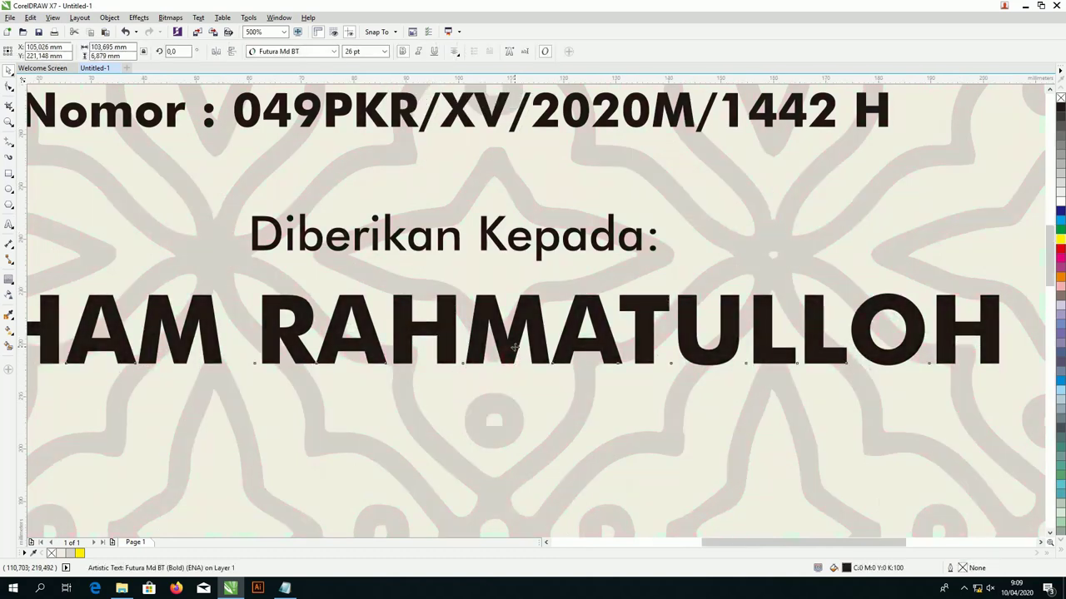
Copy the "Lorem ipsum" paragraph from Notepad and paste it into a text frame about 169 × 32 mm below the recipient's name
scroll(515, 348, down, 3)
click(287, 588)
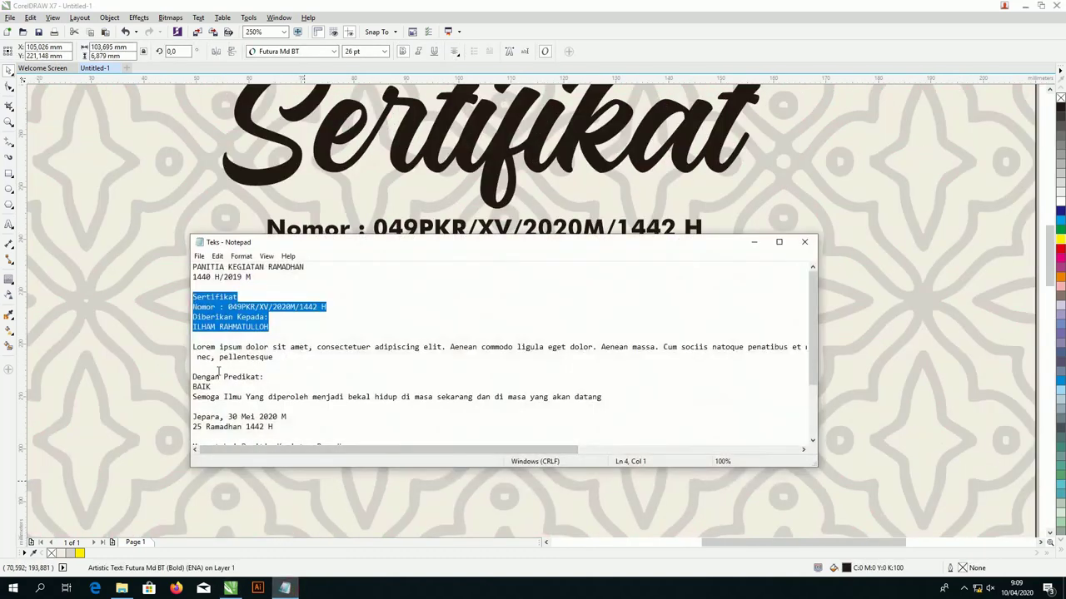
drag(196, 348, 232, 357)
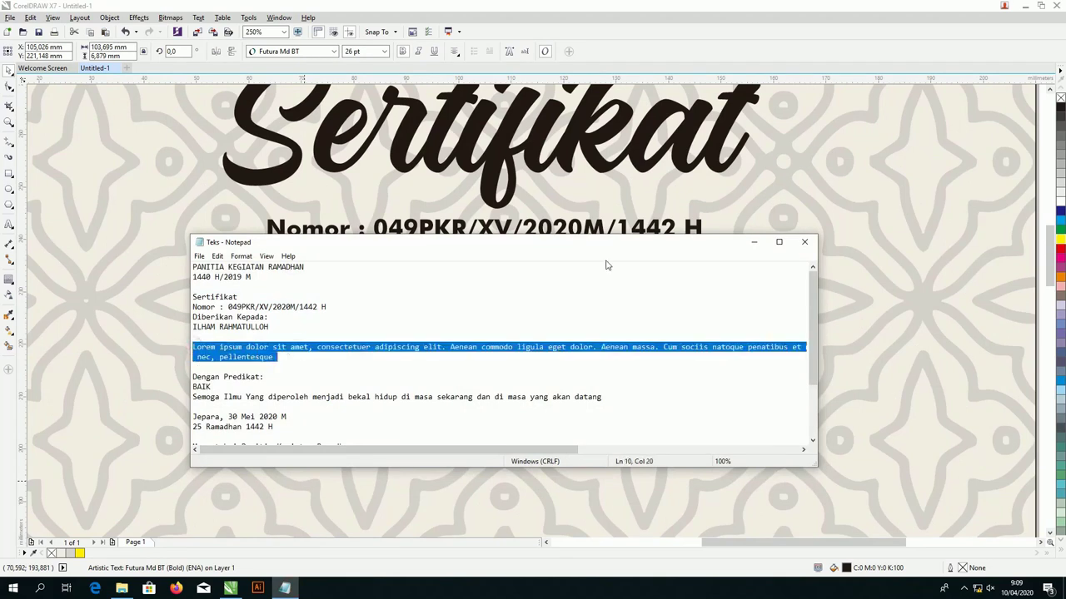
click(754, 241)
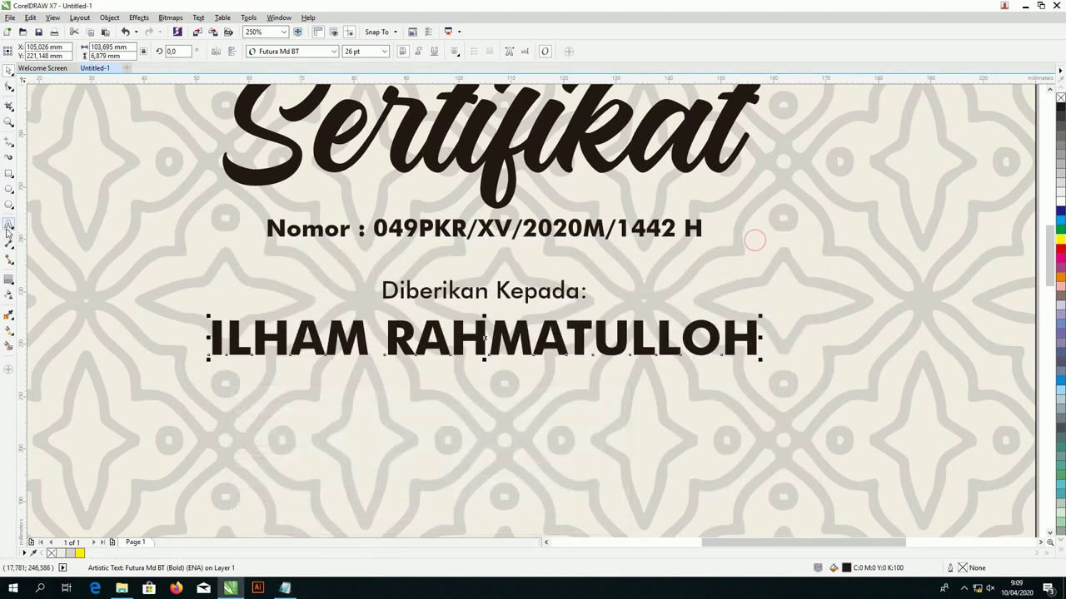
scroll(331, 252, down, 3)
scroll(283, 308, up, 2)
drag(226, 291, 670, 377)
key(ctrl+v)
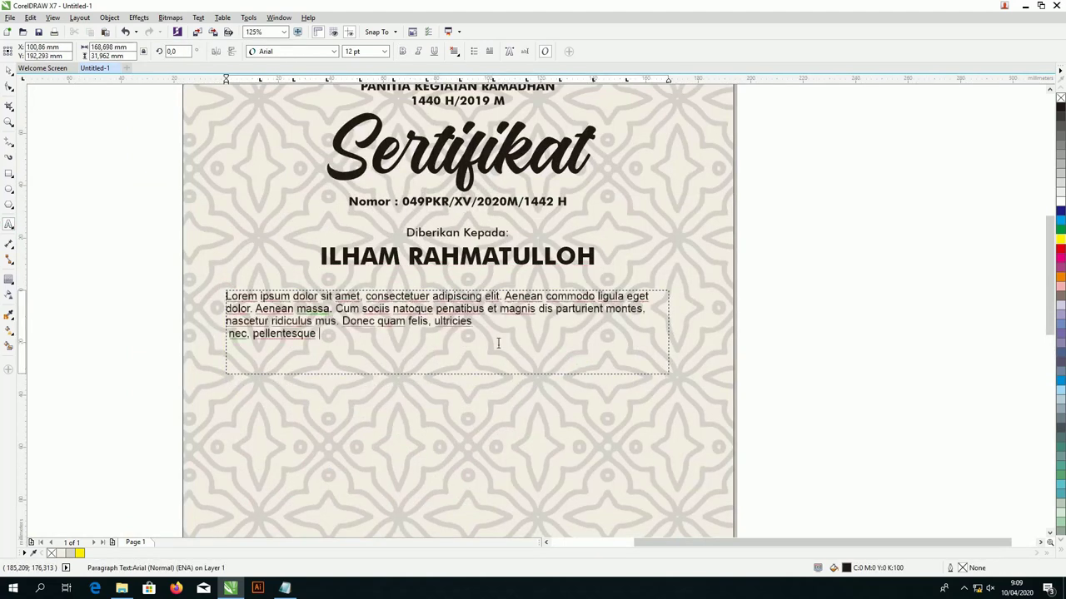
Set the "Lorem ipsum" paragraph in Futura Md BT at 13 pt
click(10, 71)
click(333, 52)
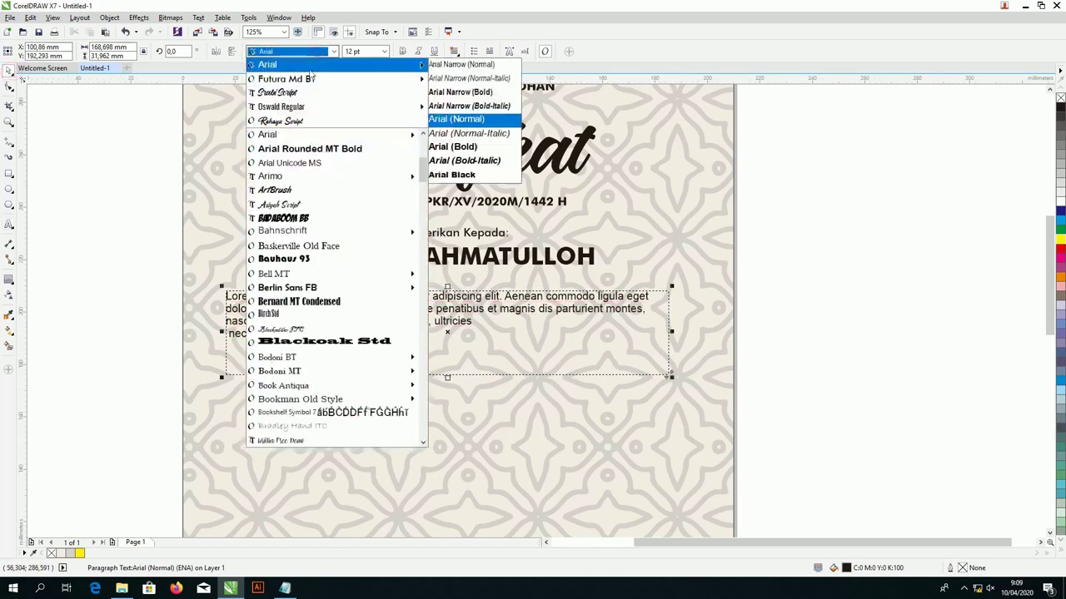
click(310, 80)
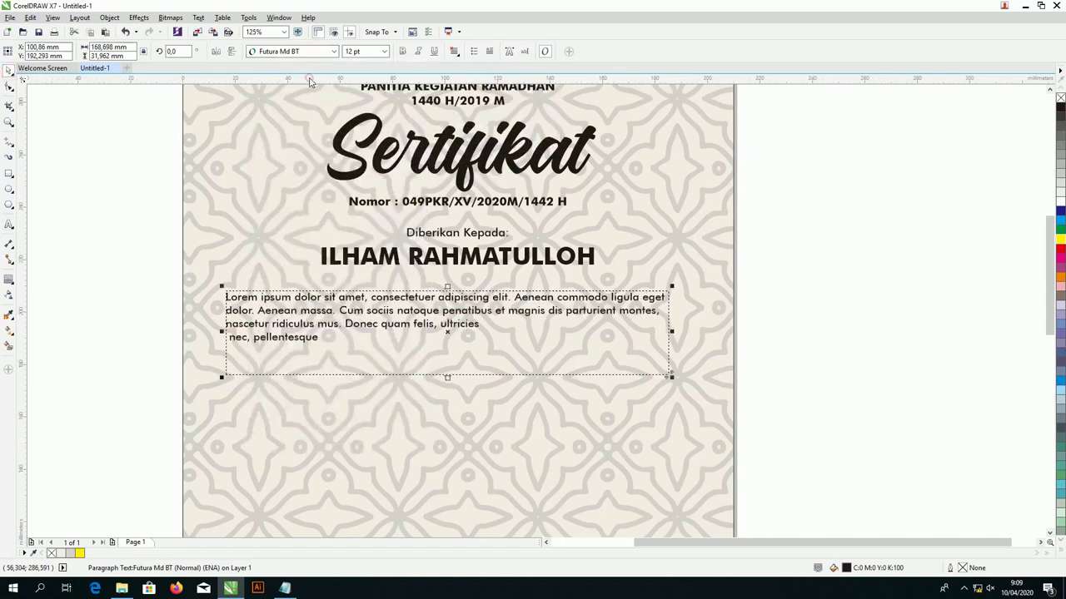
click(386, 52)
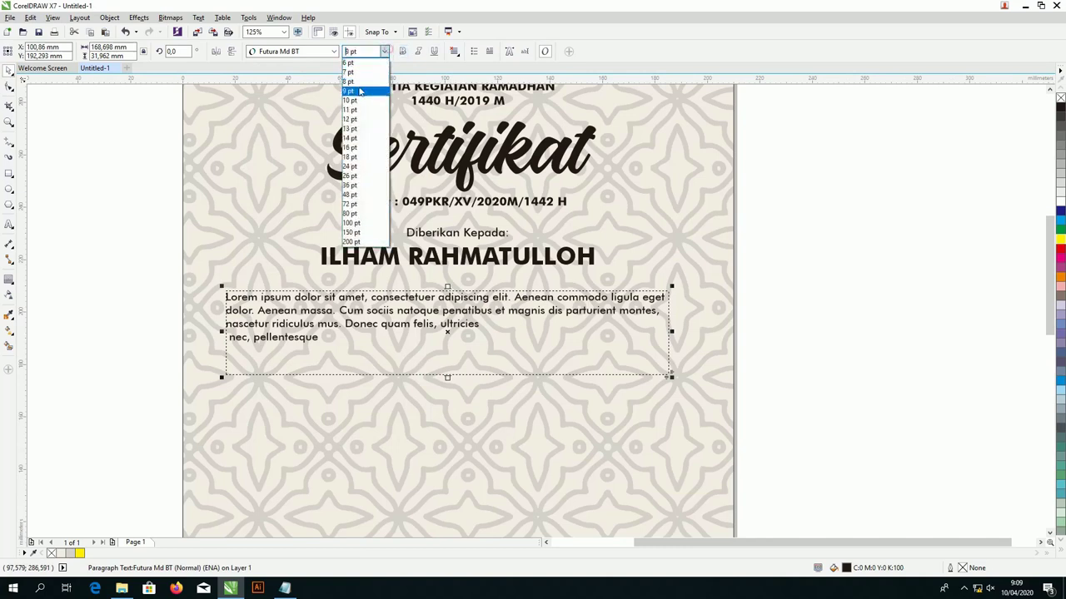
click(359, 130)
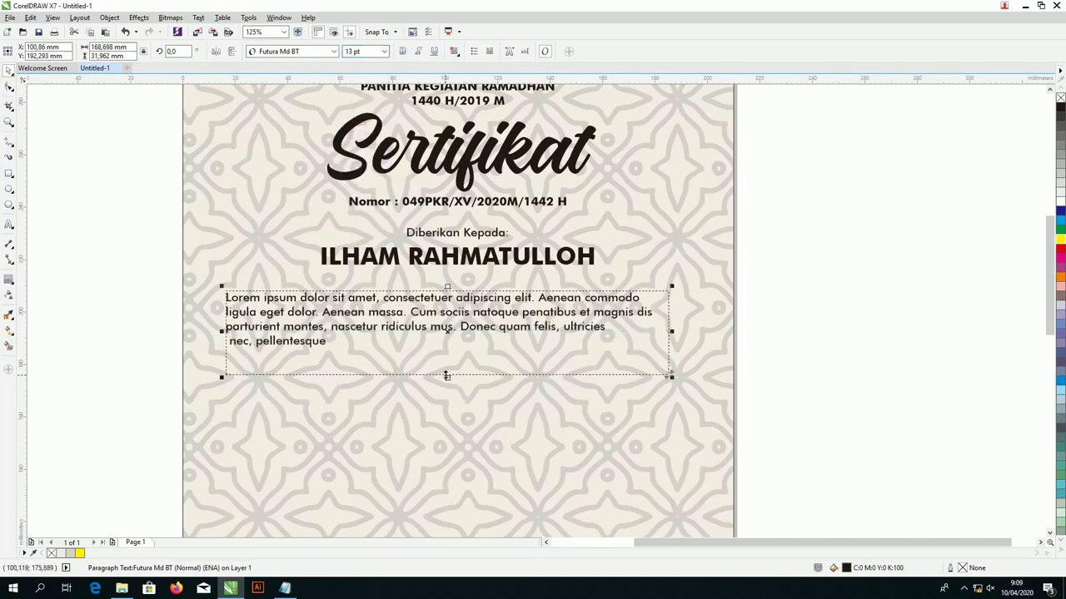
Shorten the paragraph's frame to about 23.5 mm high and centre its text
drag(447, 377, 452, 356)
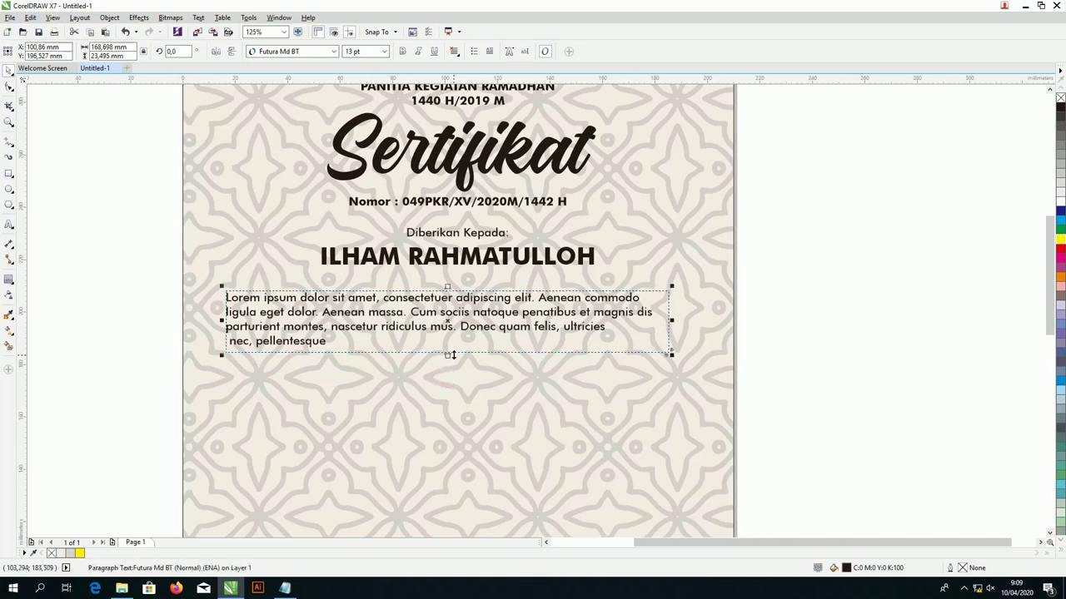
click(454, 52)
click(466, 86)
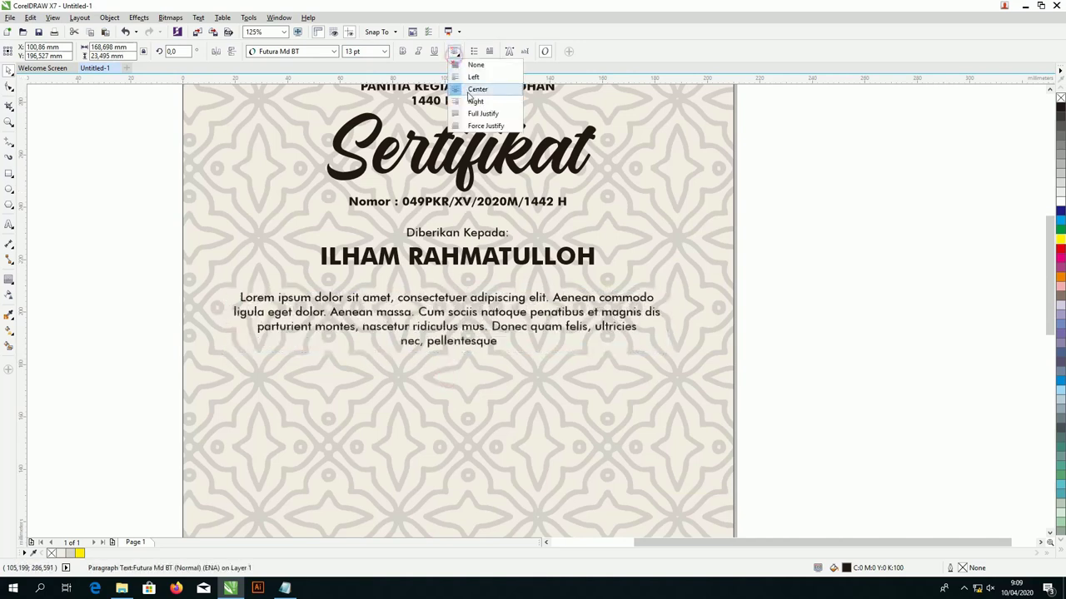
Centre the paragraph frame horizontally on the recipient's name and move it up about 5 mm
shift+click(457, 256)
key(c)
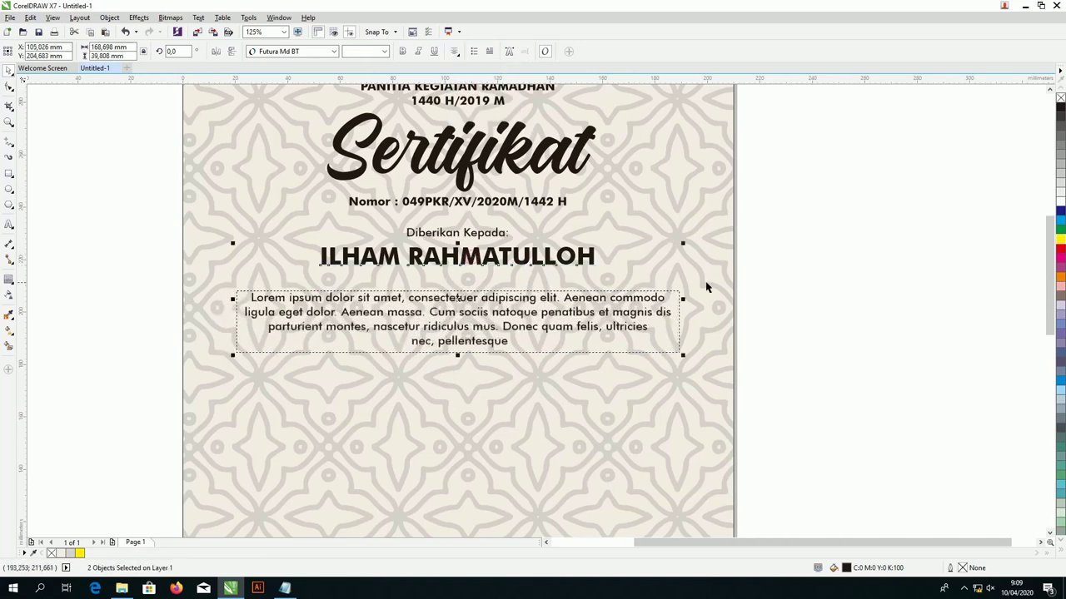
click(721, 283)
click(482, 304)
scroll(482, 303, up, 2)
drag(486, 295, 491, 268)
Duplicate "Diberikan Kepada:" below the paragraph and replace the copy's text with the "Dengan Predikat:" and "BAIK" lines from Notepad
click(285, 589)
scroll(331, 398, down, 2)
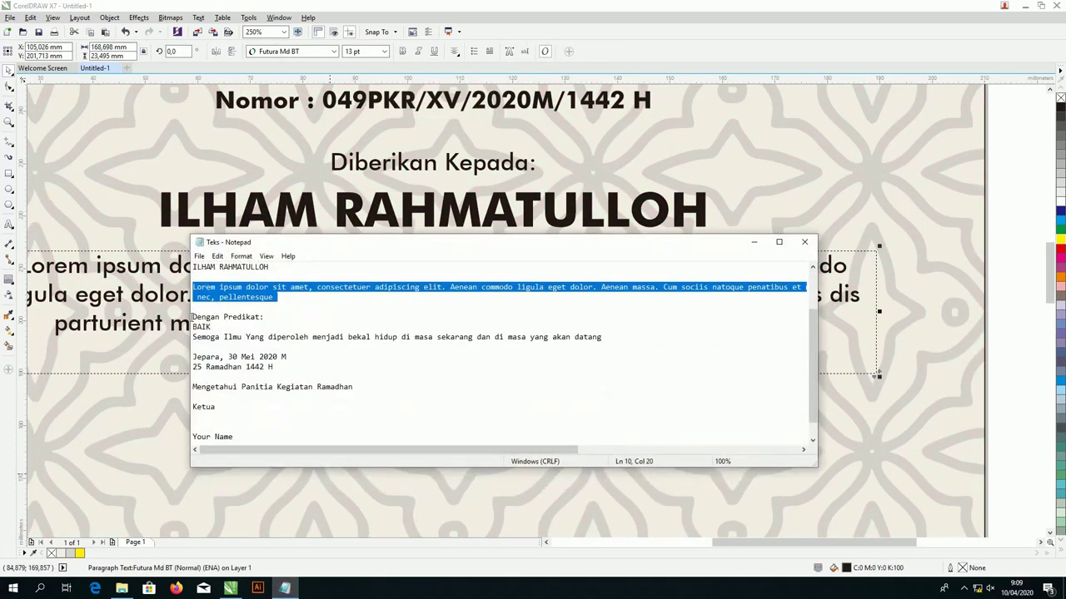
drag(192, 317, 213, 328)
key(ctrl+c)
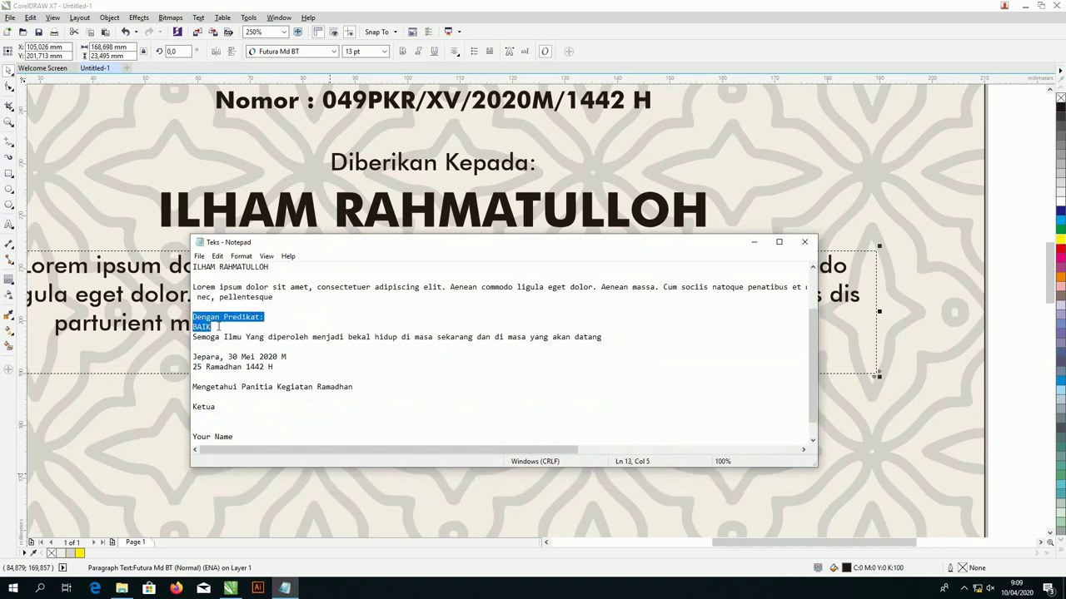
click(754, 242)
click(473, 168)
drag(473, 168, 479, 404)
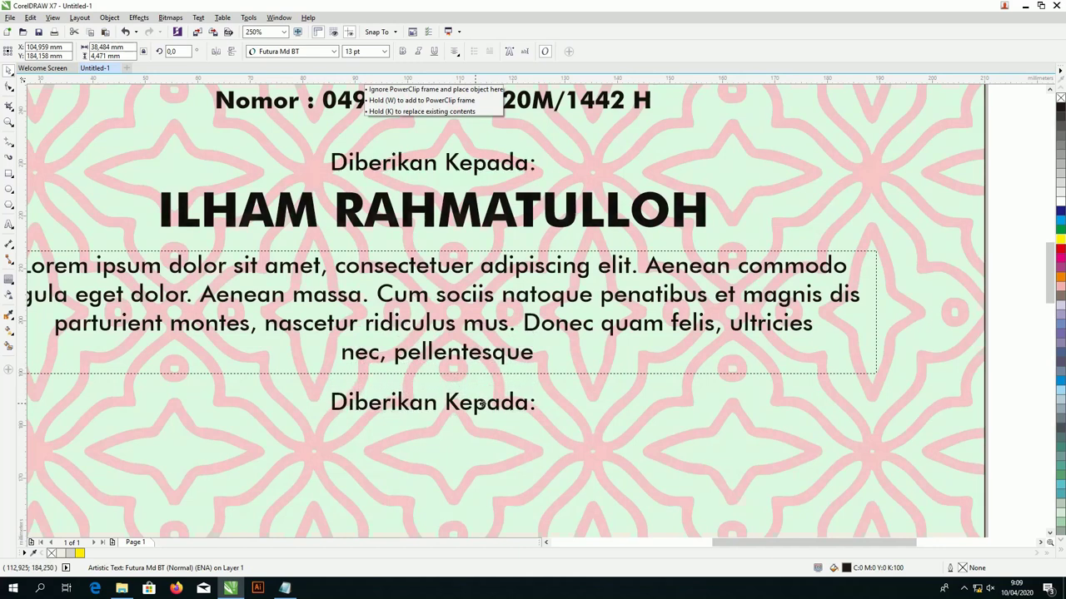
double_click(480, 404)
key(ctrl+a)
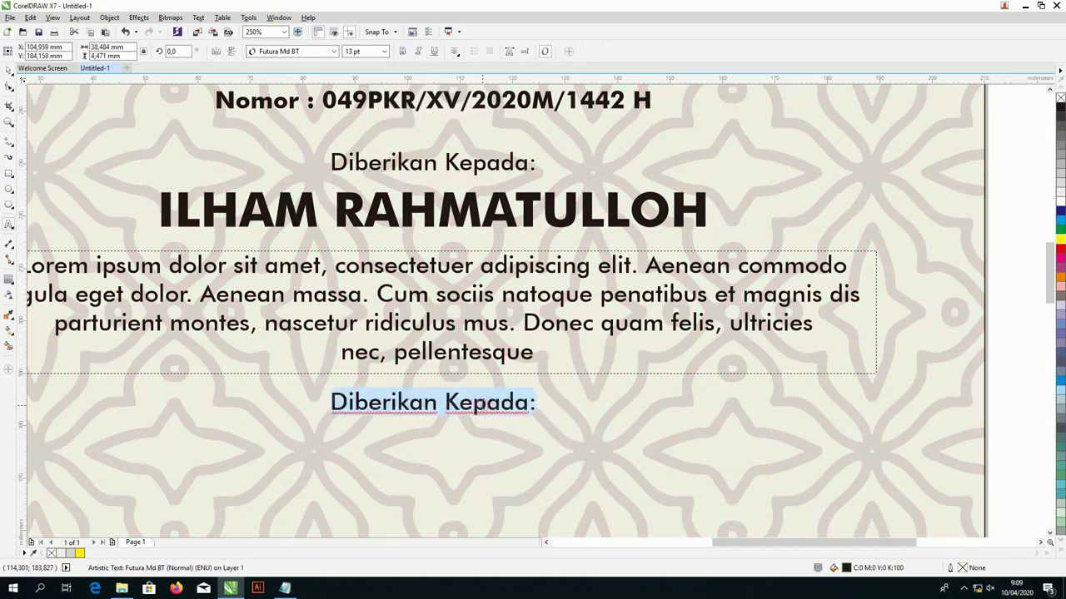
key(ctrl+v)
Make "BAIK" bold and set it to 26 pt
key(shift+Home)
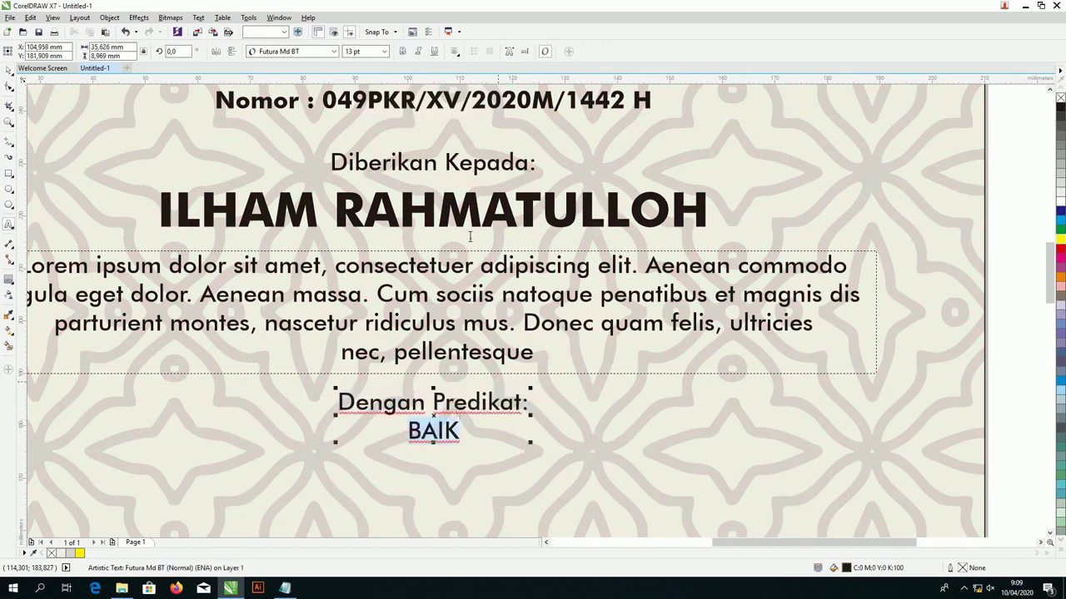
click(403, 52)
text(26)
key(Return)
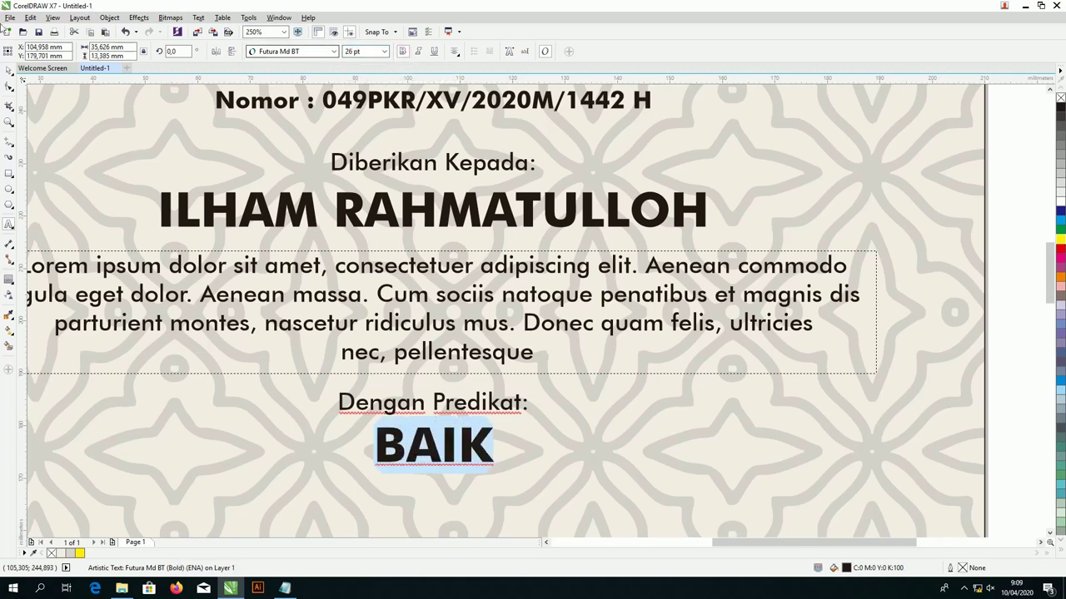
click(9, 73)
Move the "Dengan Predikat: BAIK" block up about 1.4 mm, closer to the paragraph
scroll(470, 400, up, 1)
drag(471, 399, 475, 383)
scroll(475, 383, down, 2)
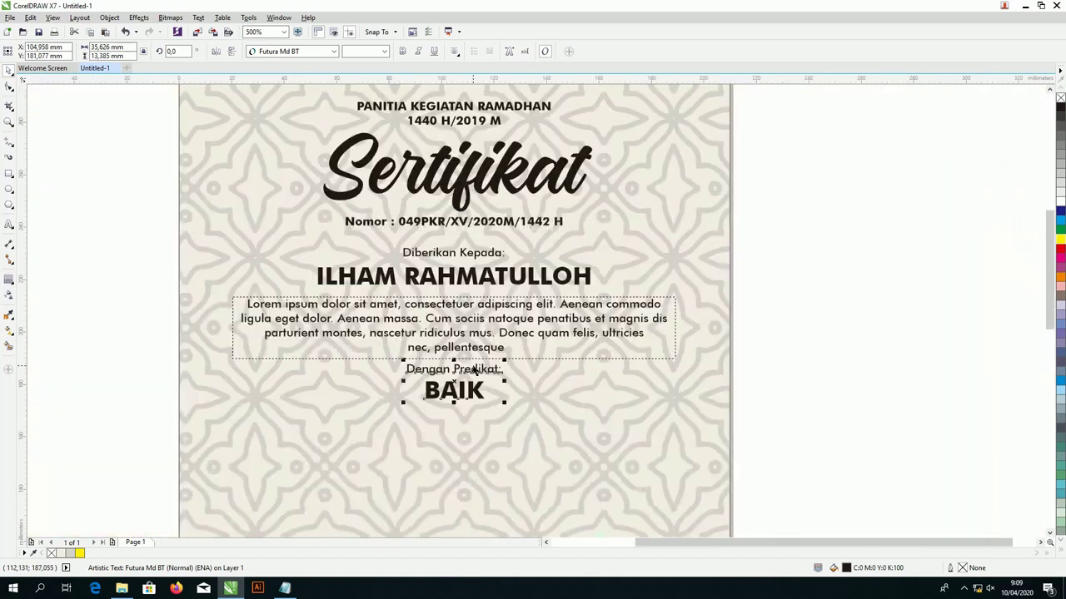
click(774, 382)
Duplicate the paragraph frame about 43 mm lower, below "BAIK", and replace its text with the "Semoga Ilmu Yang diperoleh" sentence from Notepad
drag(505, 319, 503, 430)
click(287, 589)
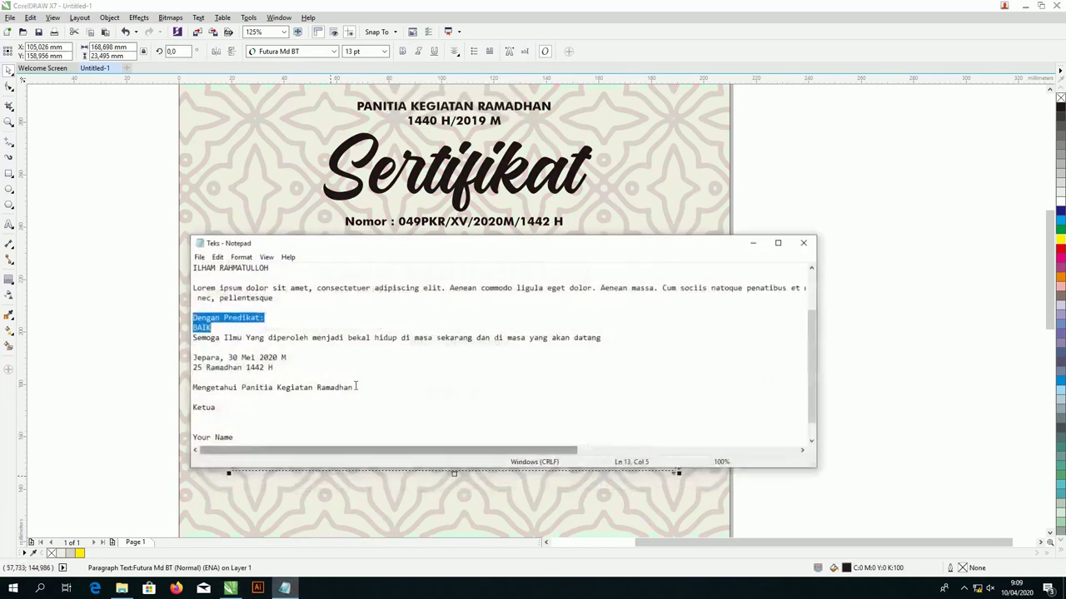
triple_click(601, 337)
key(ctrl+c)
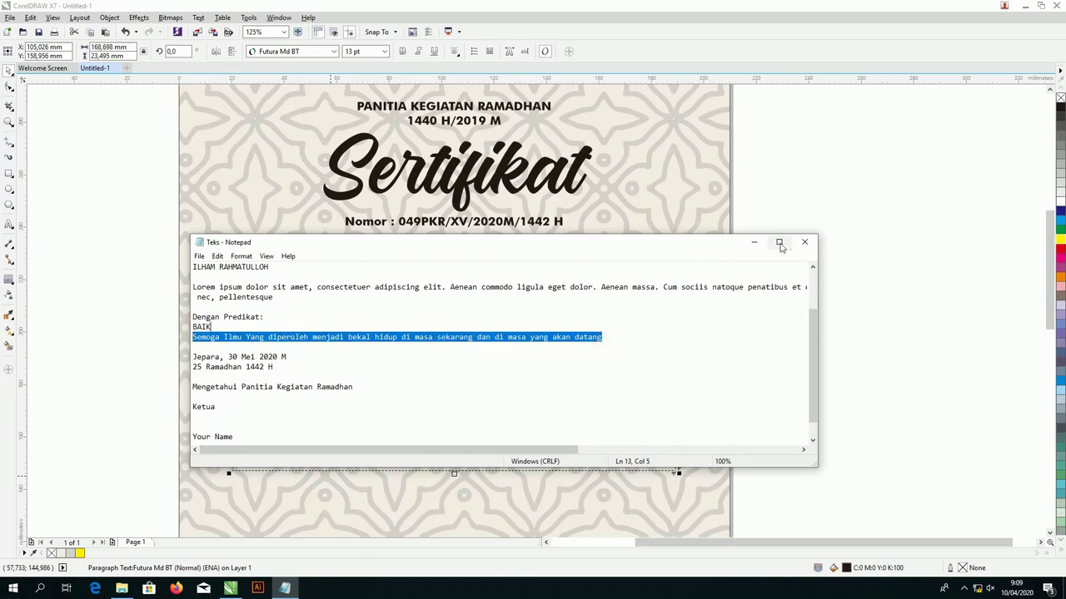
click(754, 242)
double_click(460, 416)
key(ctrl+a)
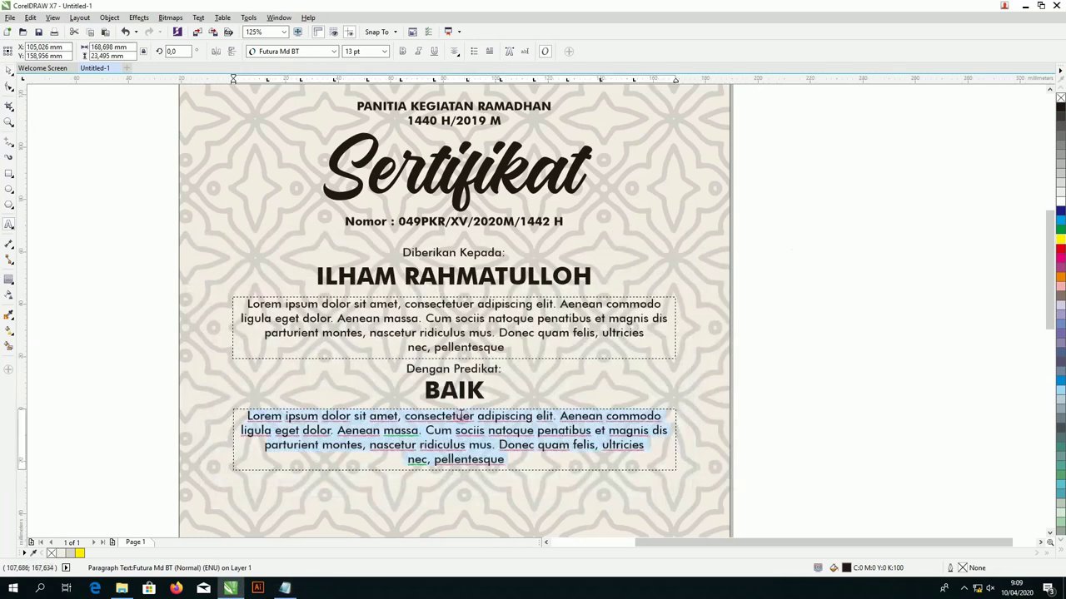
key(ctrl+v)
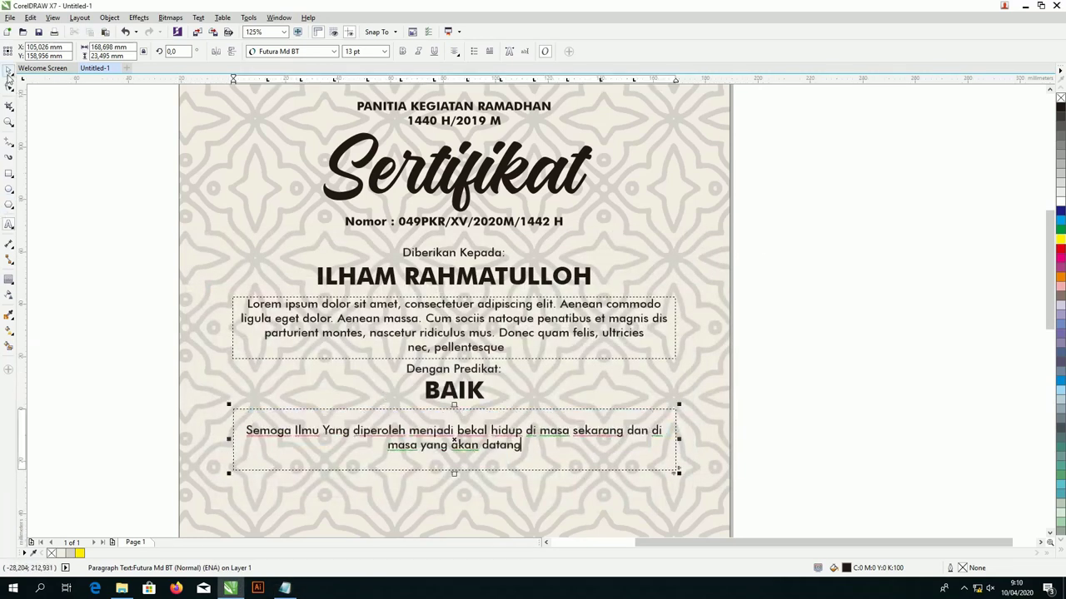
Shorten the "Semoga Ilmu" frame to about 19.4 mm high and move it up about 6 mm towards "BAIK"
scroll(454, 471, up, 2)
mouse_move(464, 446)
mouse_down()
mouse_move(465, 435)
mouse_move(462, 445)
mouse_up()
drag(461, 343, 462, 338)
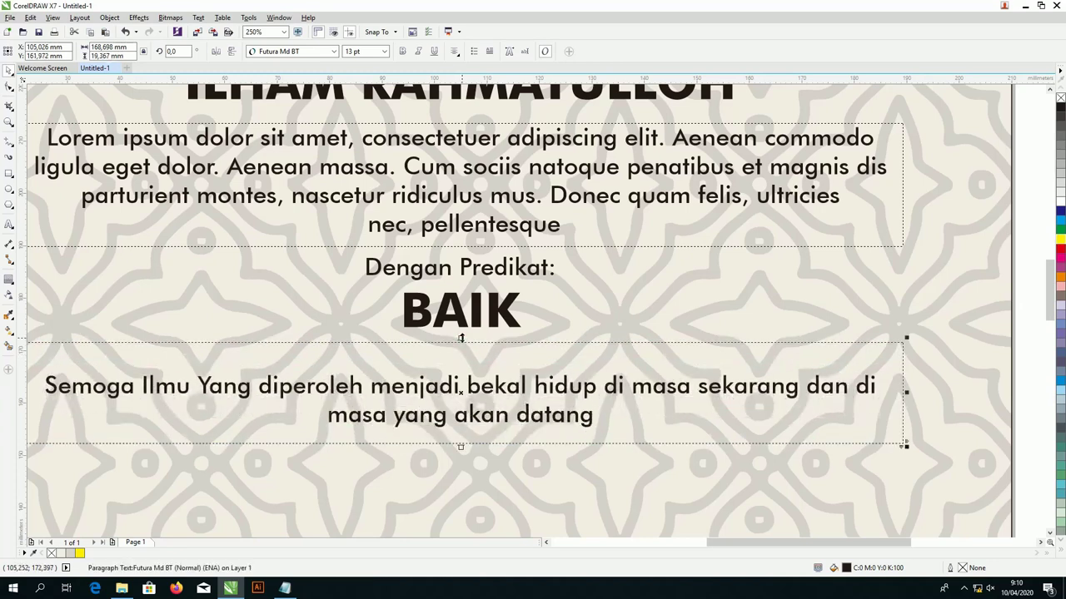
drag(456, 381, 465, 358)
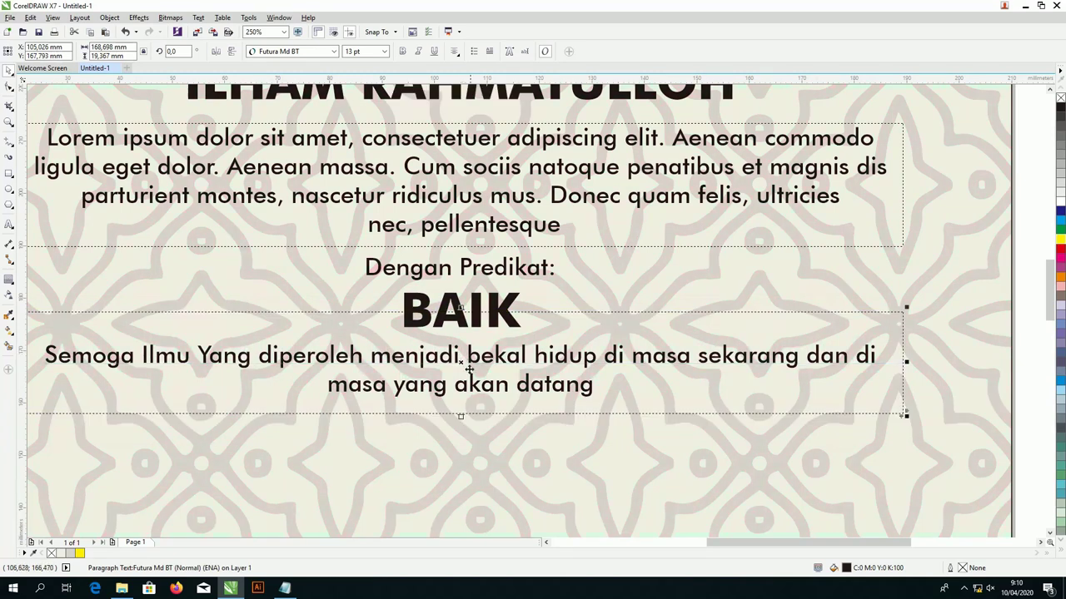
scroll(471, 375, down, 2)
click(762, 353)
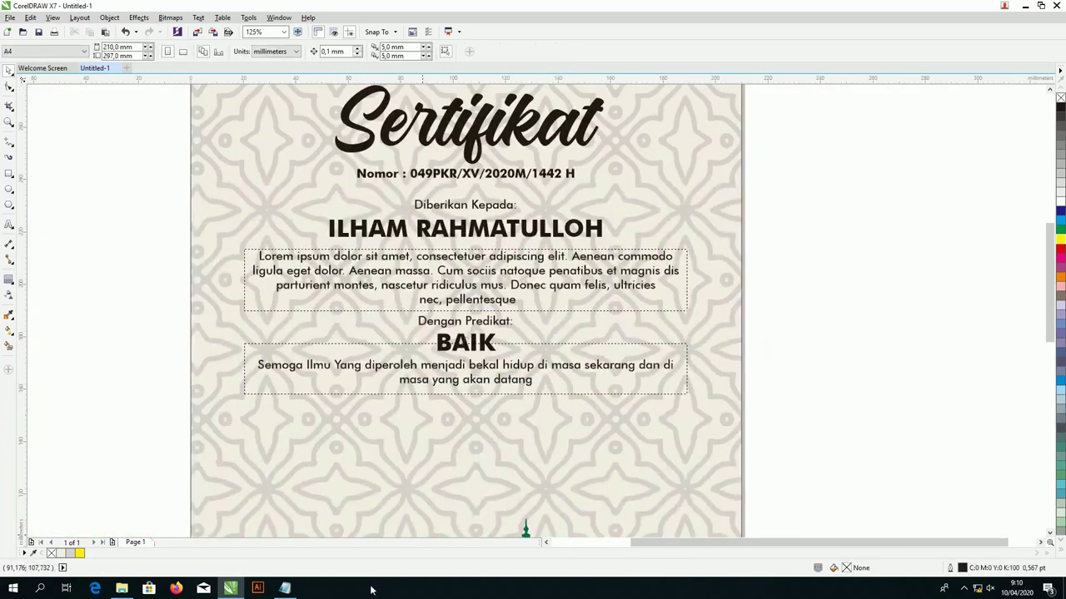
Copy the lines "Jepara, 30 Mei 2020 M" and "25 Ramadhan 1442 H" from the Notepad file
click(284, 588)
scroll(433, 376, down, 1)
drag(287, 347, 202, 333)
right_click(199, 333)
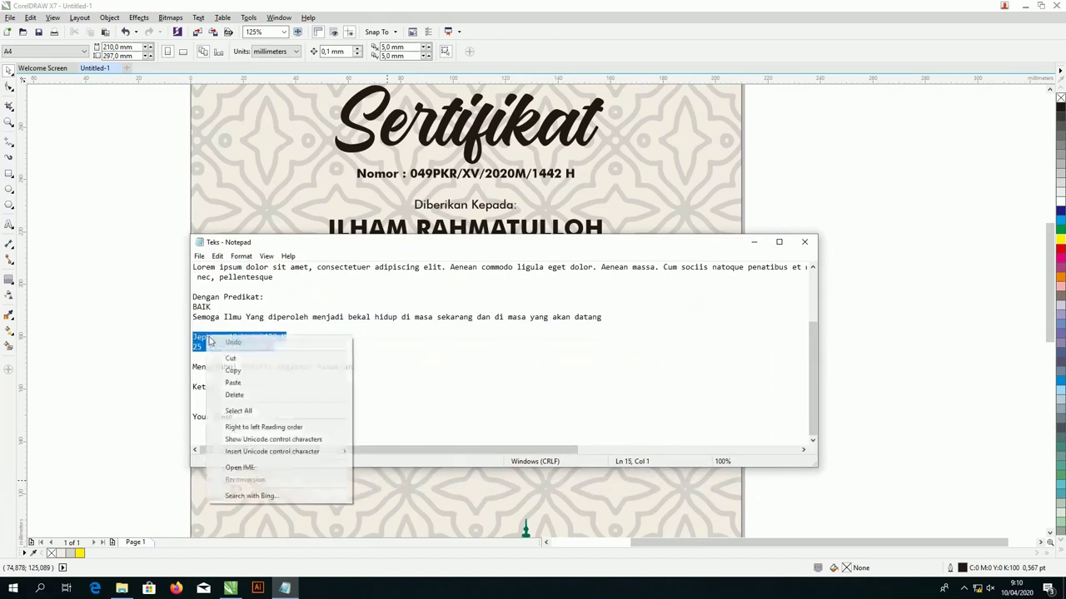
click(231, 367)
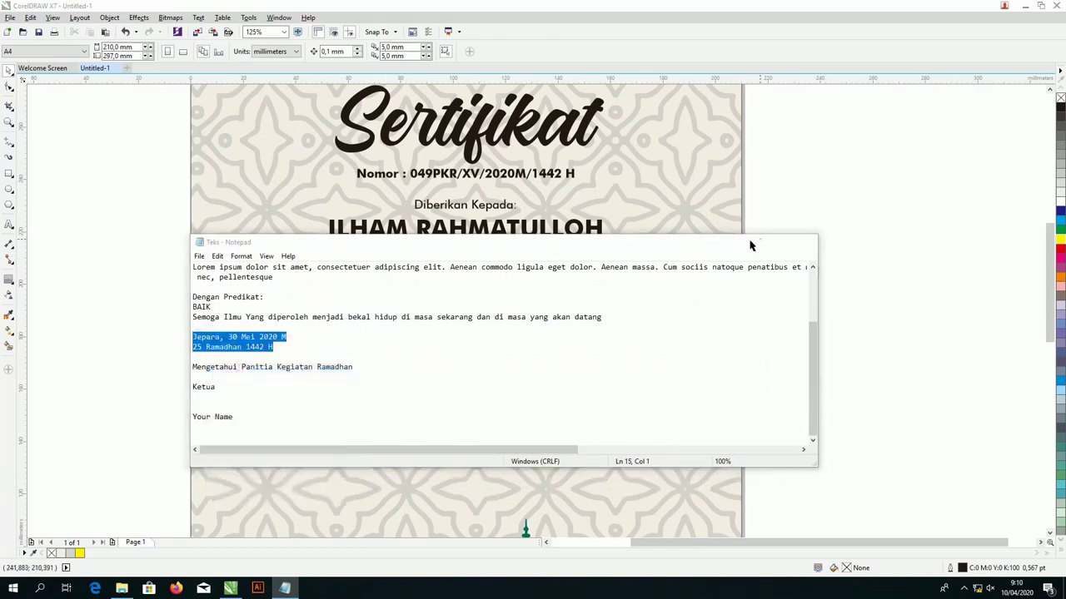
click(753, 242)
Duplicate the "Dengan Predikat:" text below the closing sentence and replace the copy entirely with the copied date lines
drag(451, 324, 510, 419)
double_click(464, 419)
scroll(510, 419, up, 1)
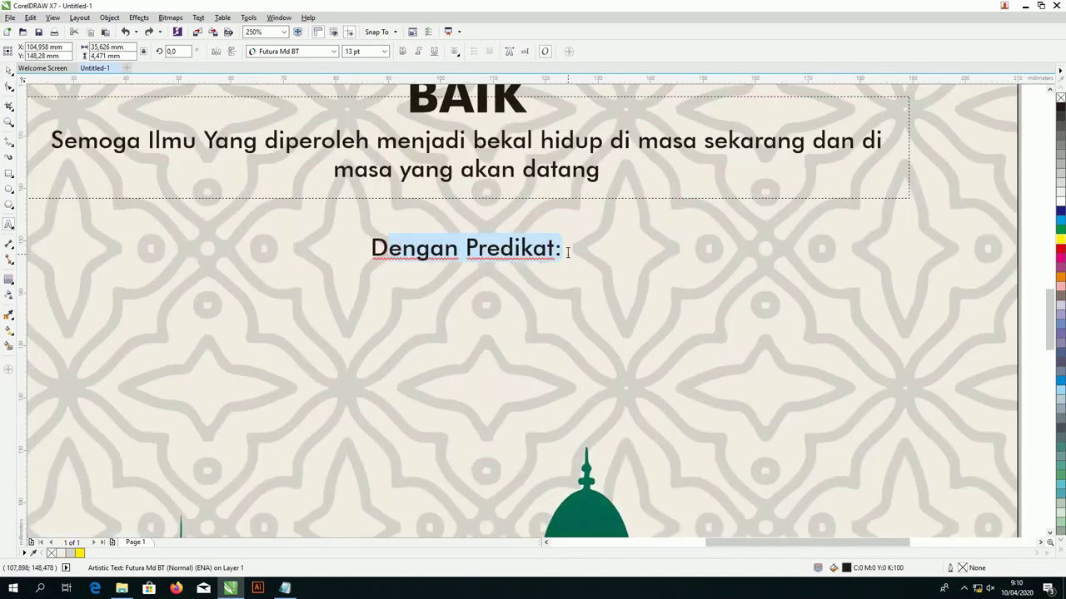
key(ctrl+v)
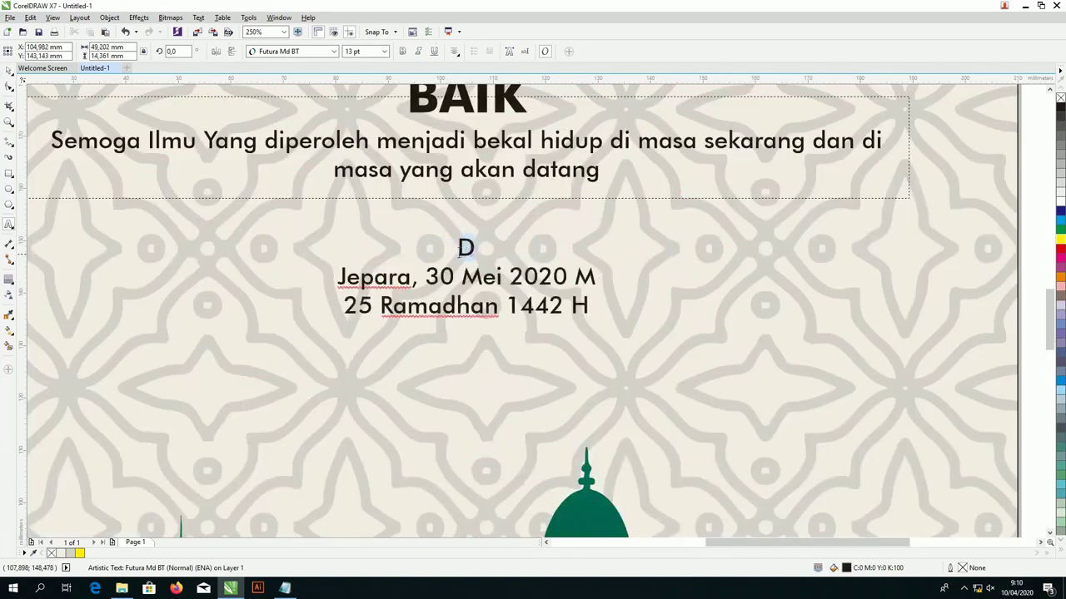
key(BackSpace)
key(Delete)
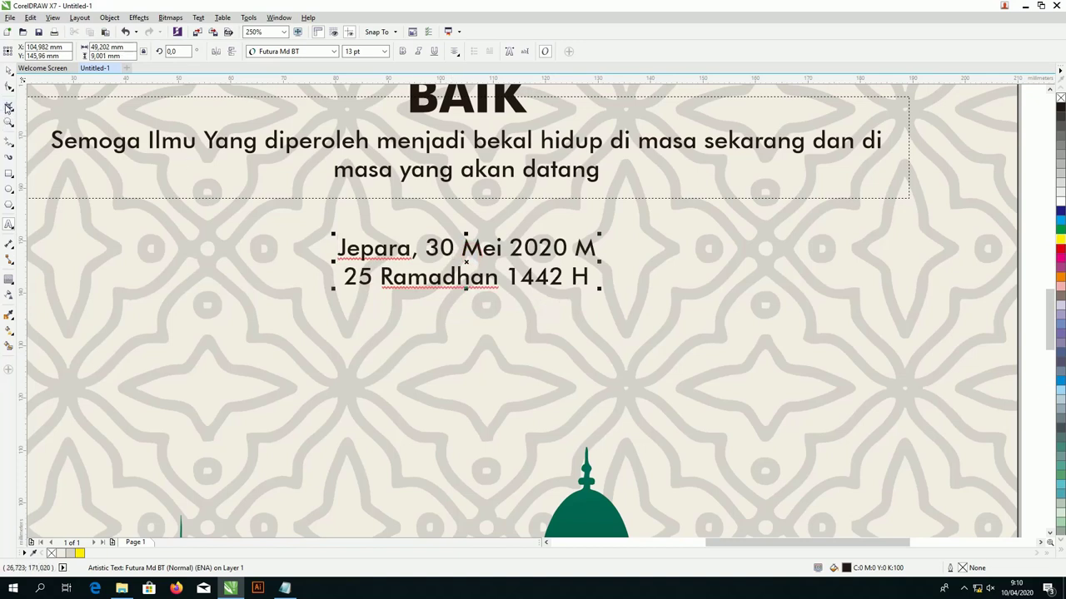
Underline "30 Mei 2020 M" and italicise both date lines
drag(431, 236, 635, 253)
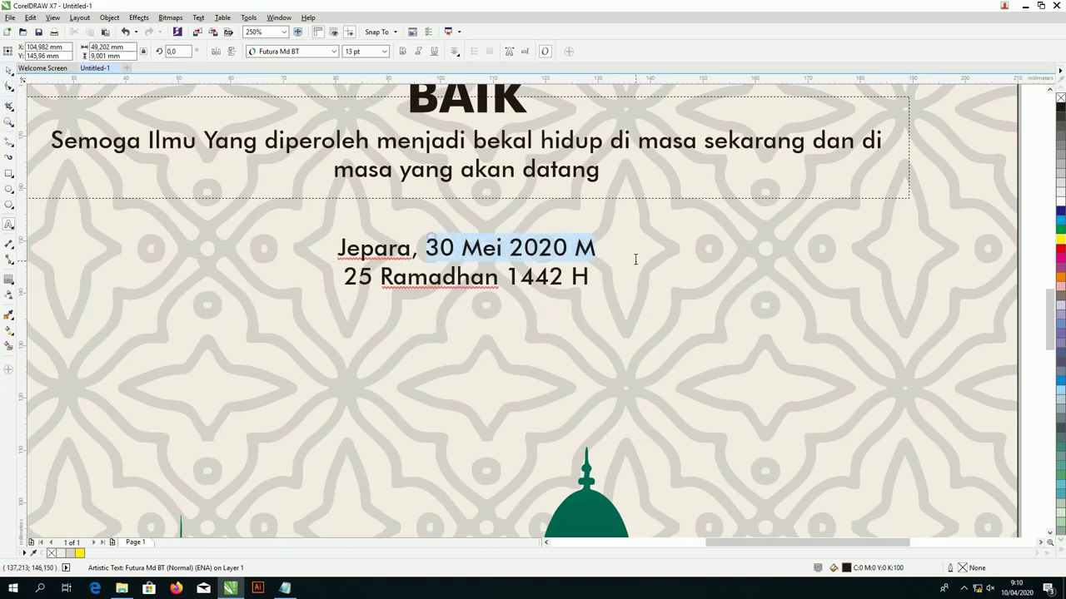
click(433, 51)
key(ctrl+a)
click(433, 51)
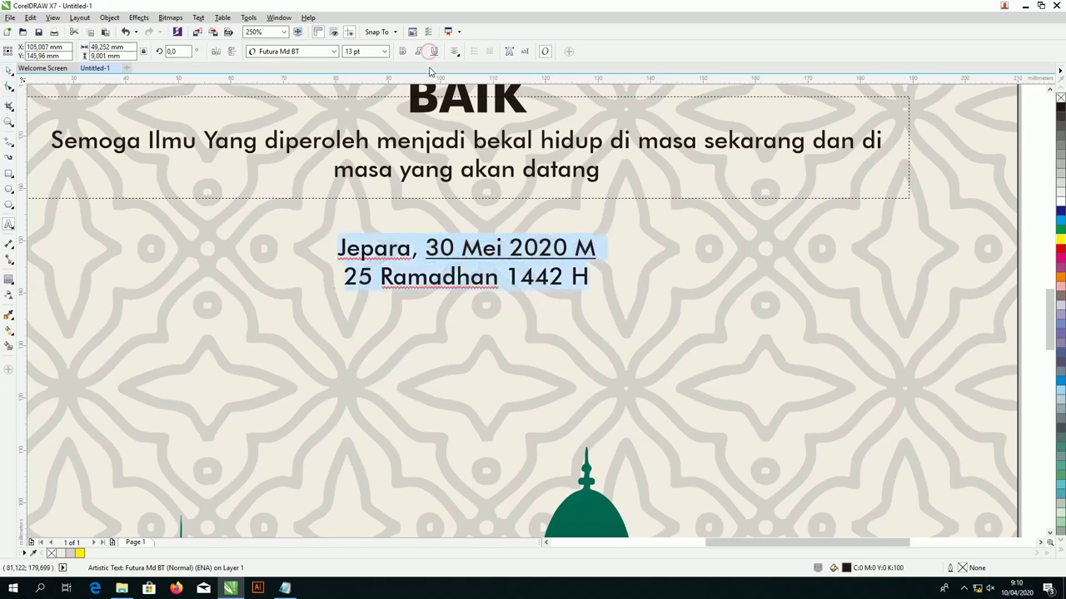
click(418, 51)
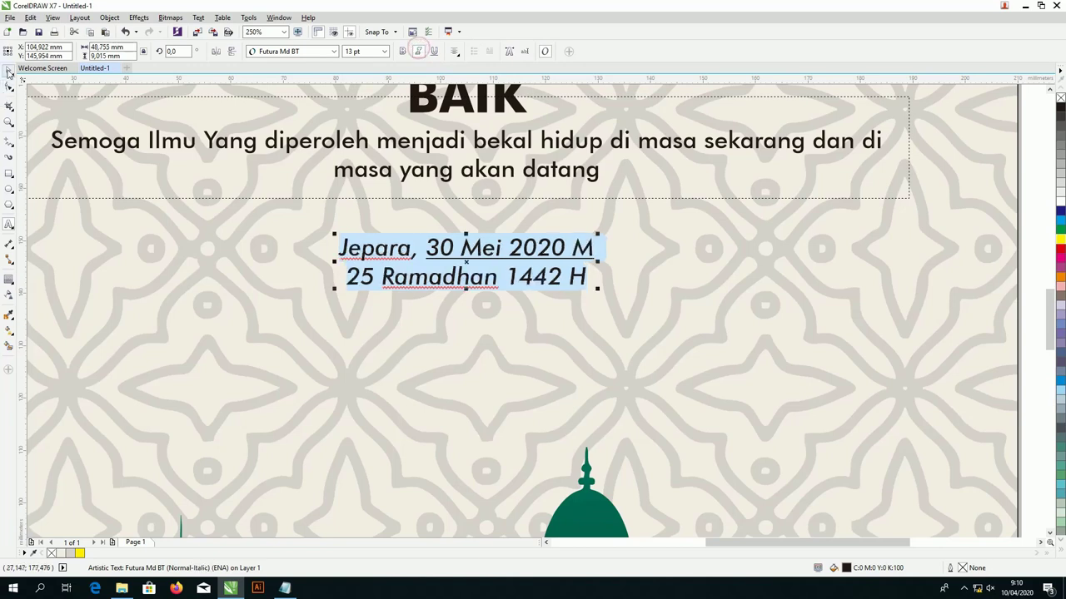
Align the date text to the right edge of the closing sentence's frame
click(9, 79)
shift+click(175, 143)
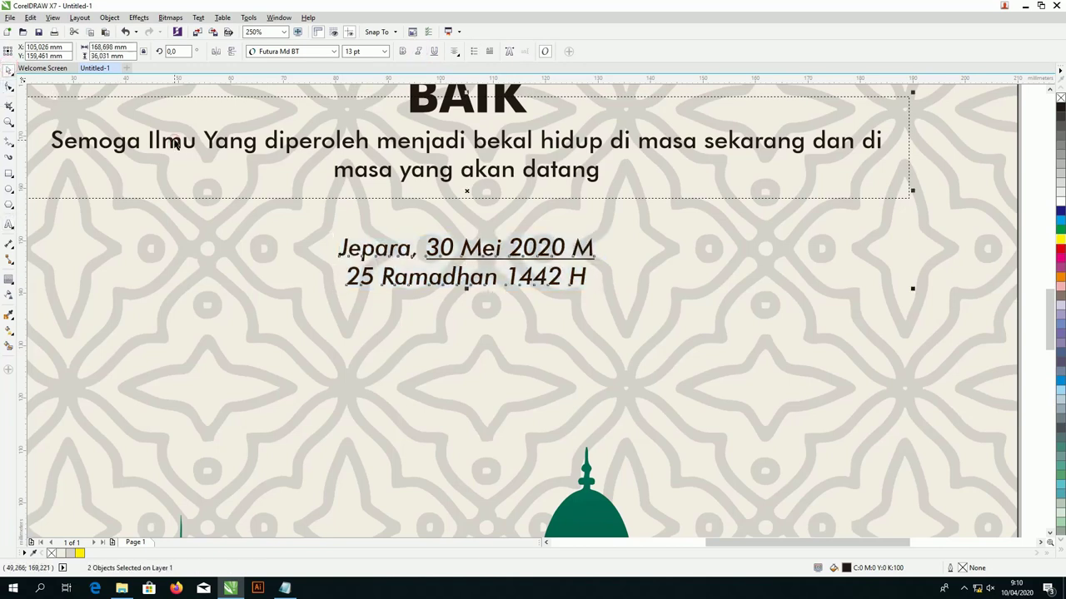
key(r)
scroll(352, 333, down, 4)
click(594, 291)
scroll(425, 313, up, 3)
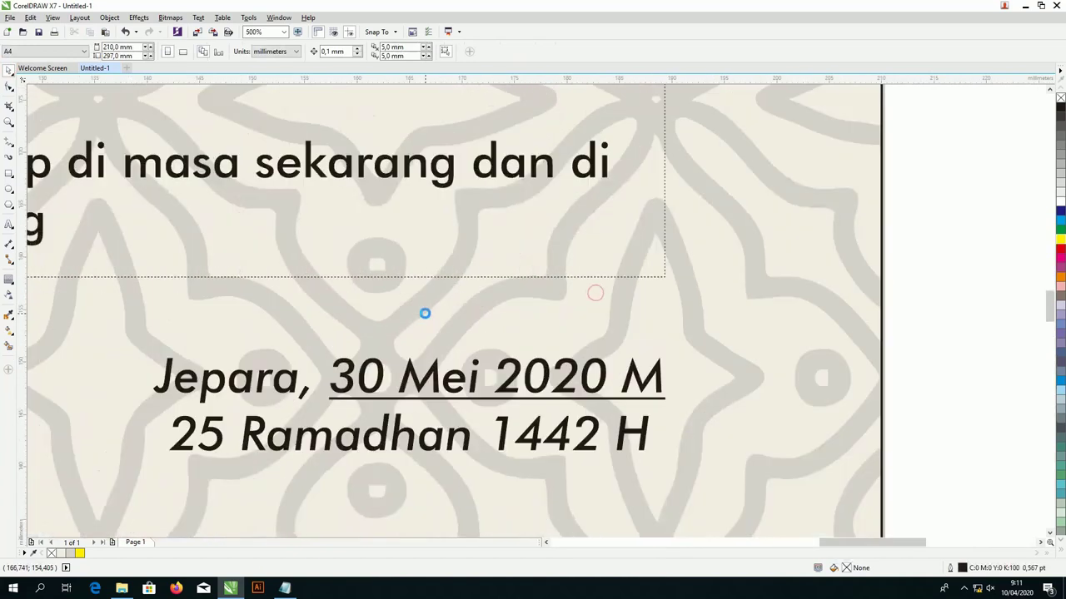